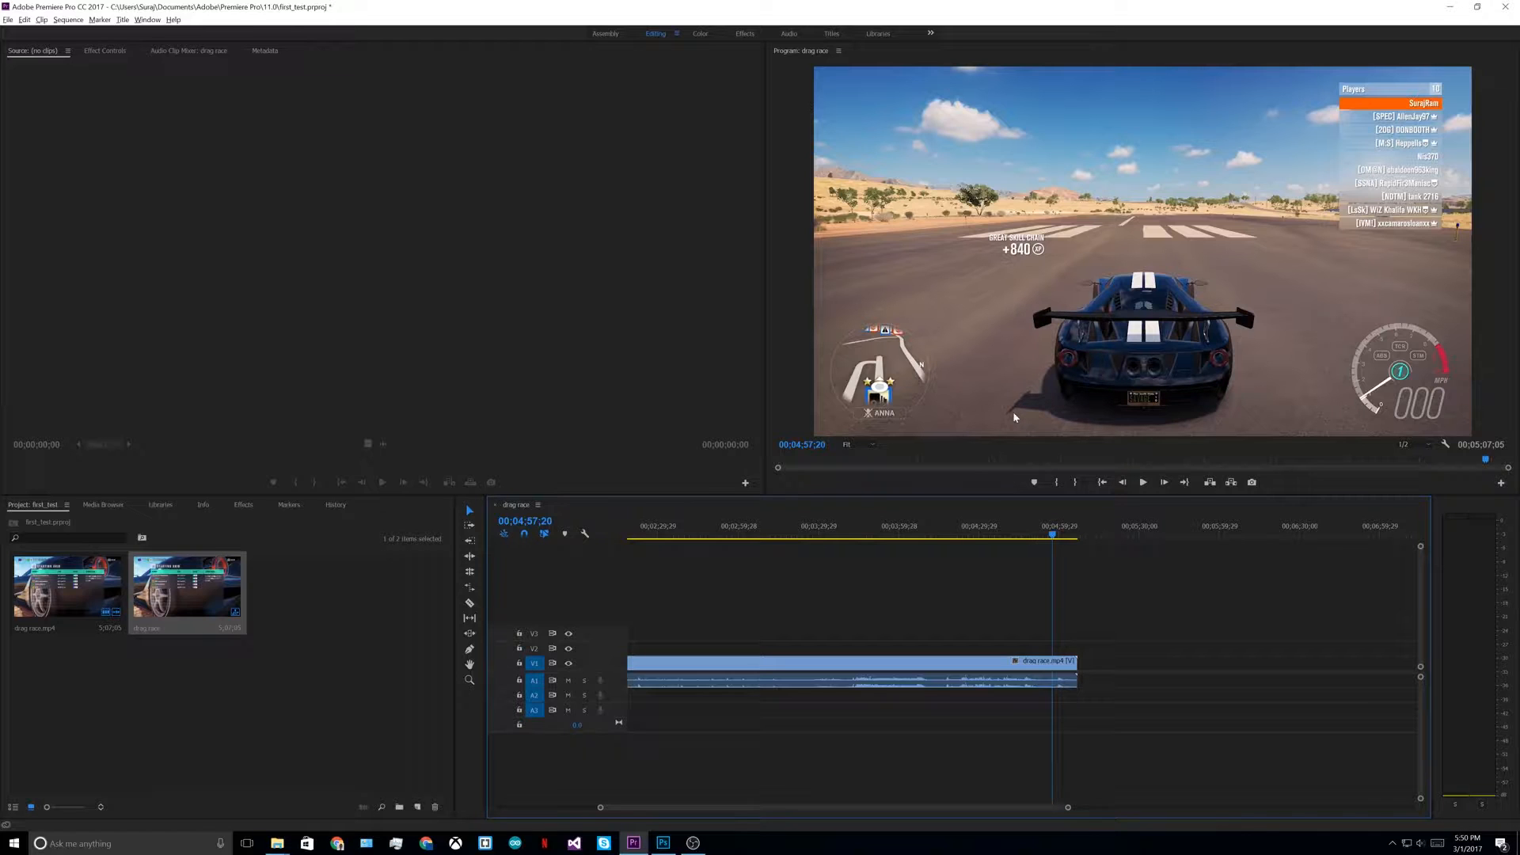
# Step: View the two exported drag race stills, Still001.jpg and Still002.jpg, in the Premiere Pro 11.0 folder and close the viewer
pyautogui.press('alt')
pyautogui.moveTo(277, 841)
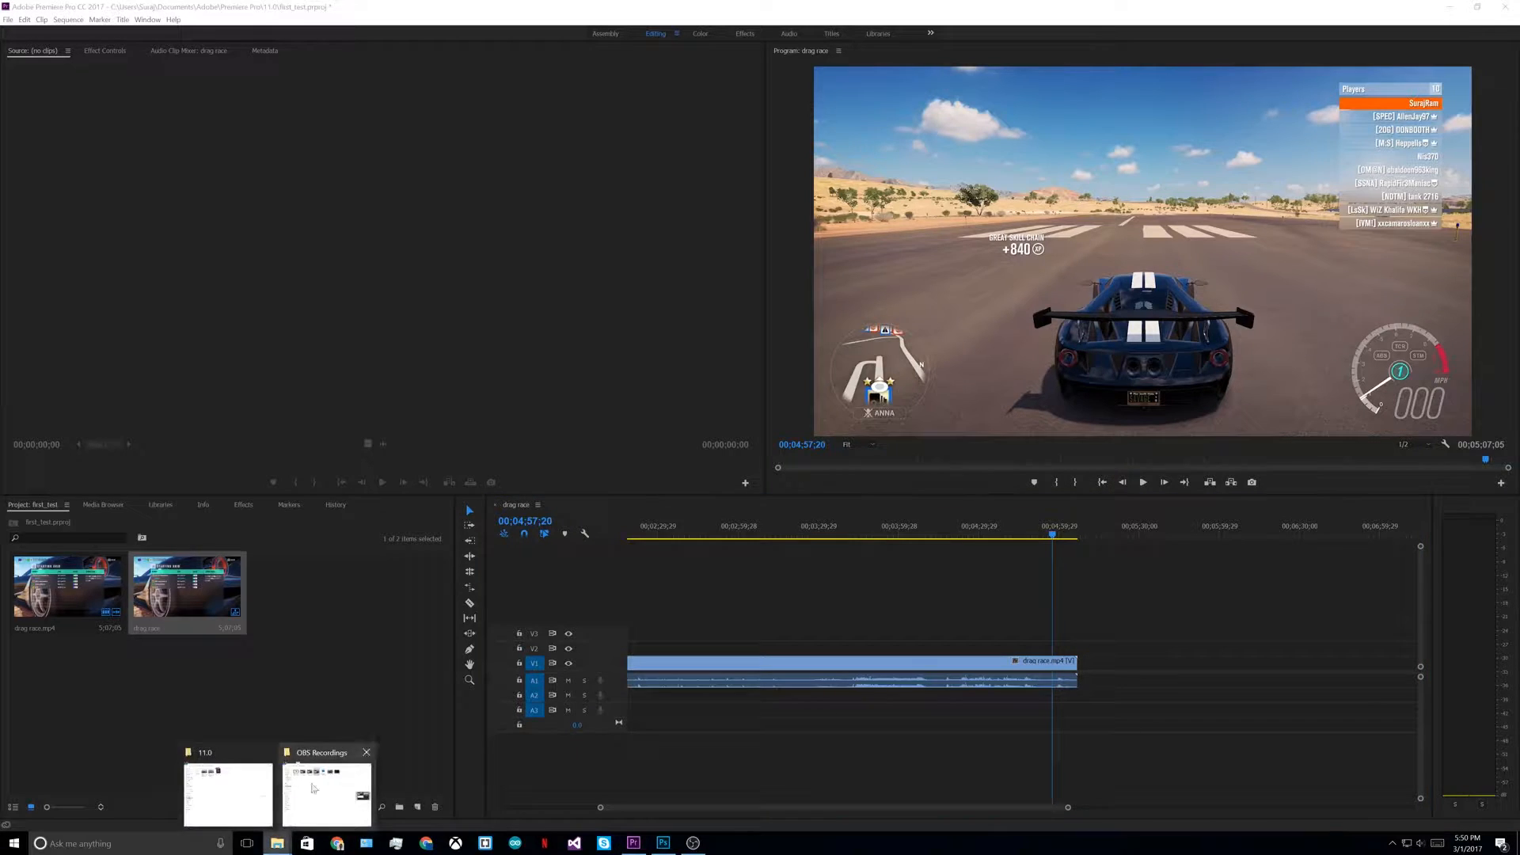
pyautogui.click(248, 796)
pyautogui.click(706, 315)
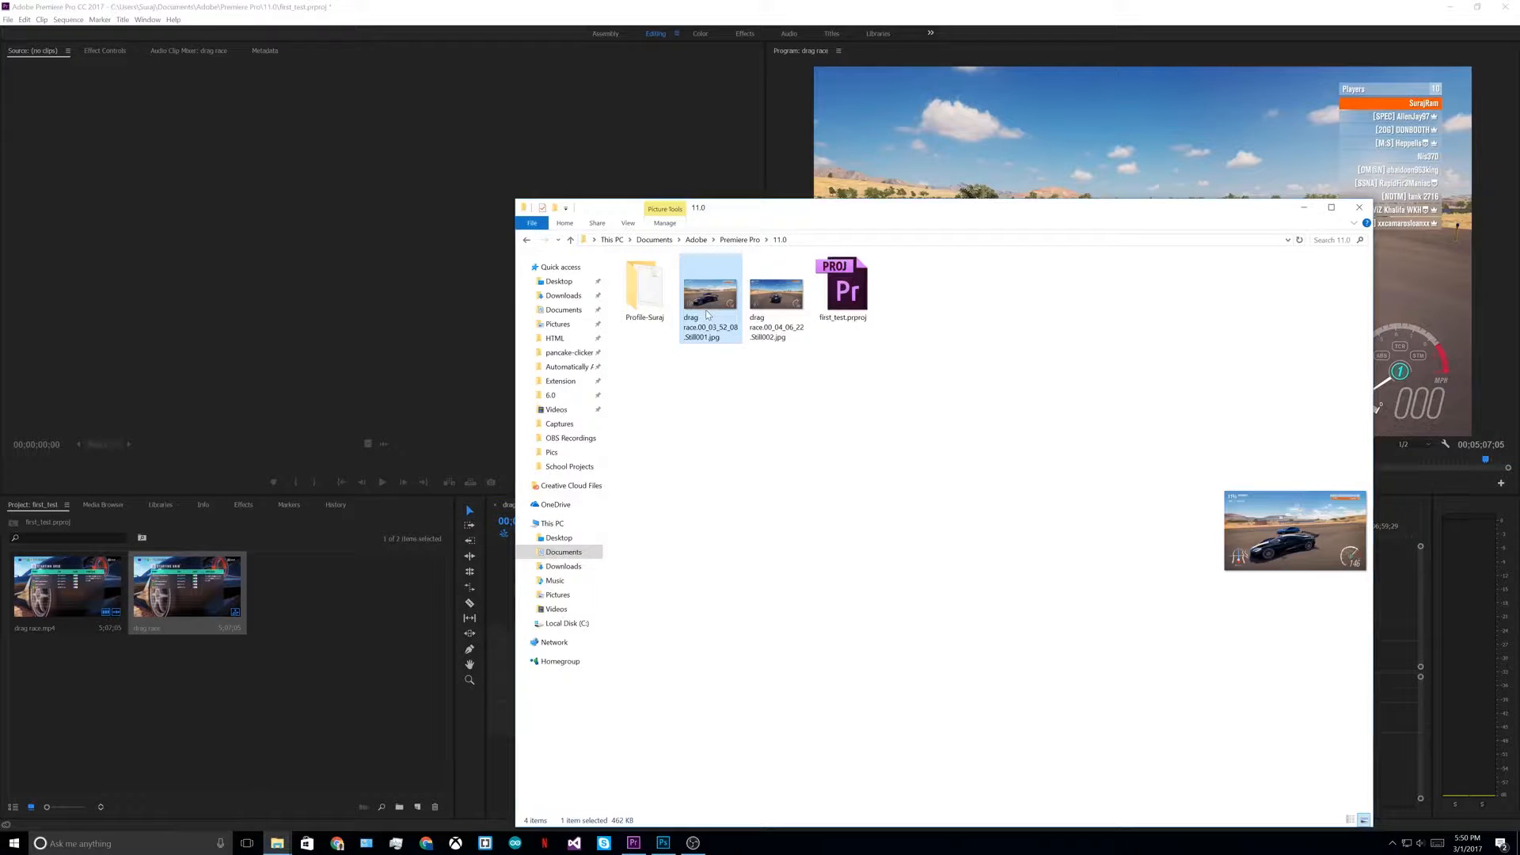
pyautogui.doubleClick(707, 315)
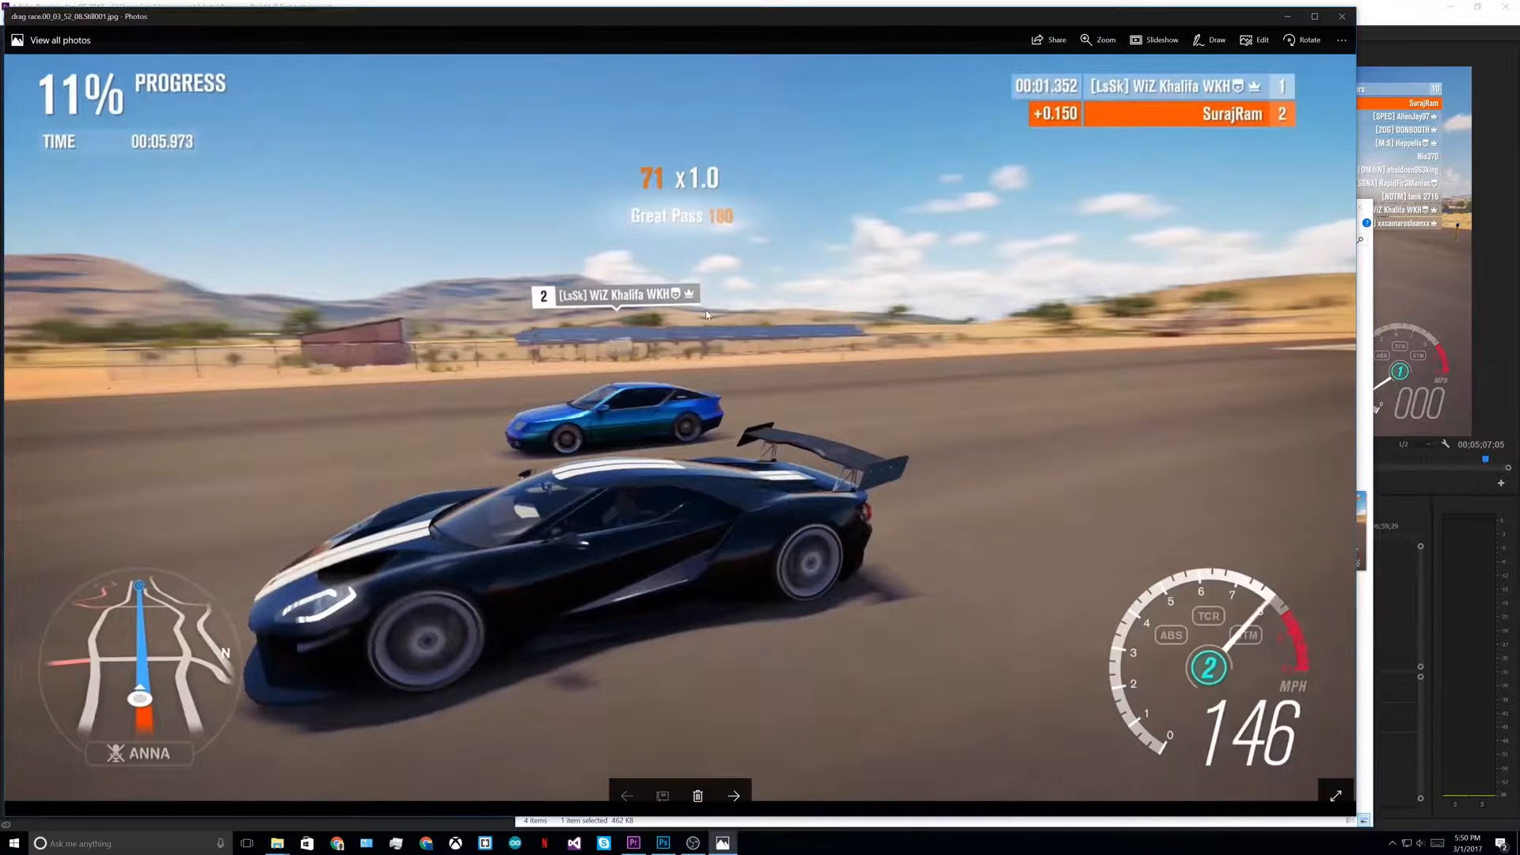
pyautogui.press('Right')
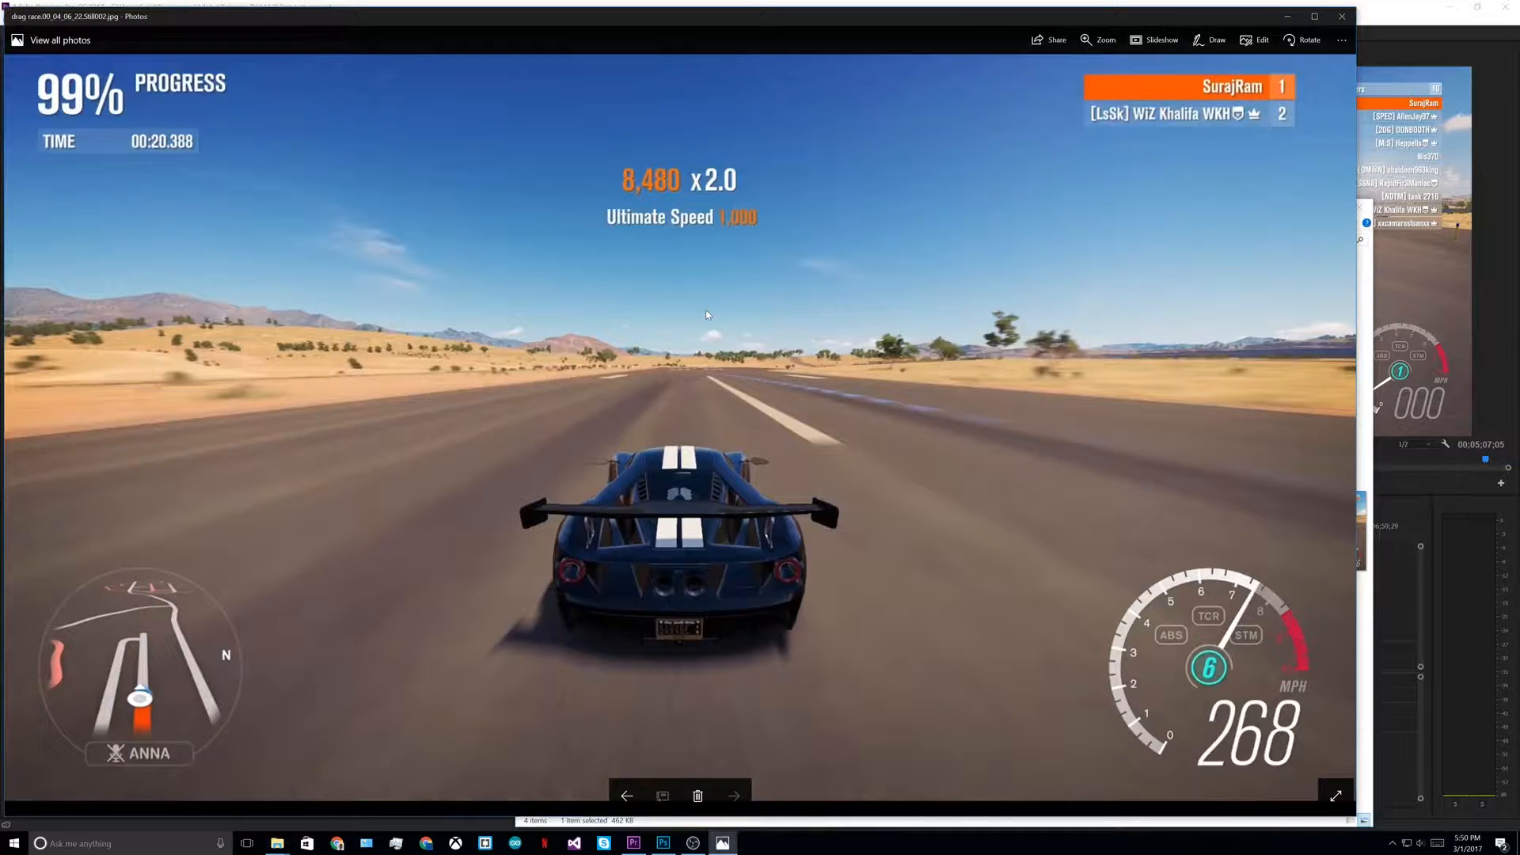
pyautogui.click(1341, 15)
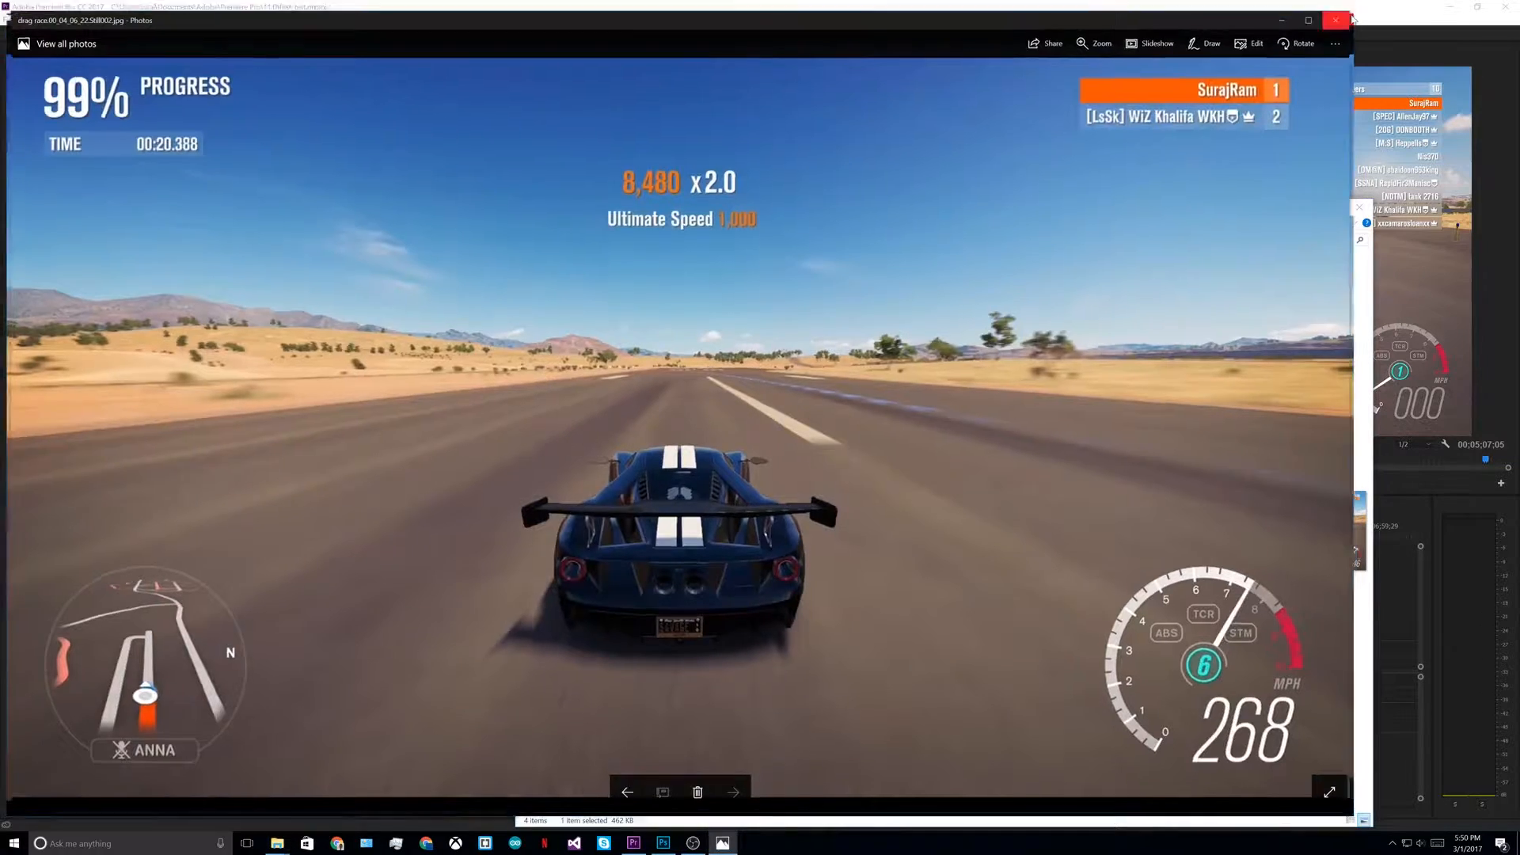
# Step: Switch to Photoshop and heal away the progress readout, score text and race standings in the sky with the Spot Healing Brush
pyautogui.hotkey('alt', 'Tab')
pyautogui.hotkey('alt', 'Tab')
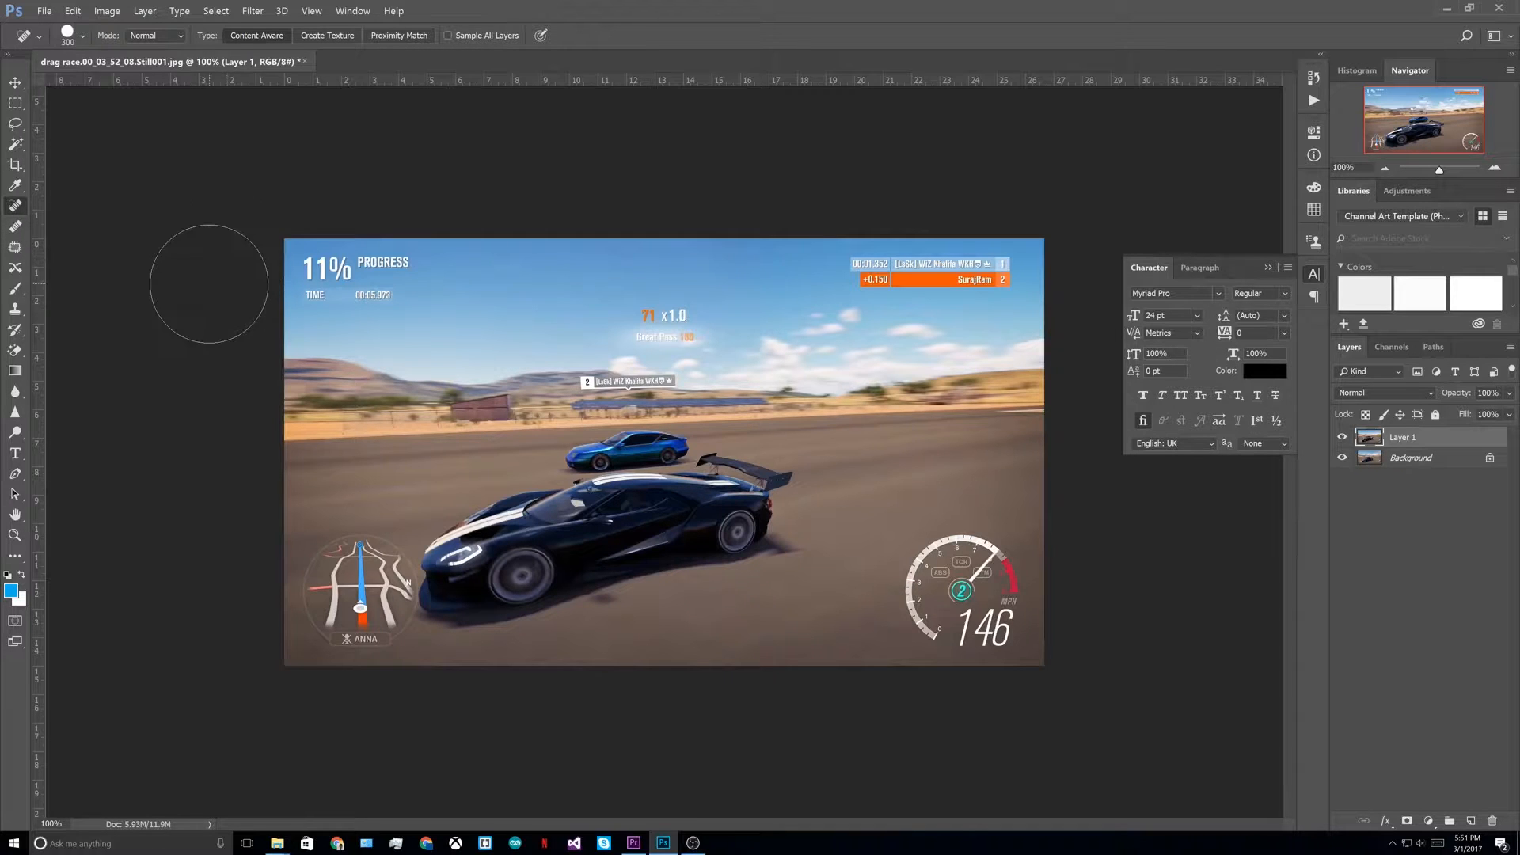
pyautogui.press('[')
pyautogui.press('[')
pyautogui.press('[')
pyautogui.moveTo(333, 278); pyautogui.dragTo(408, 276)
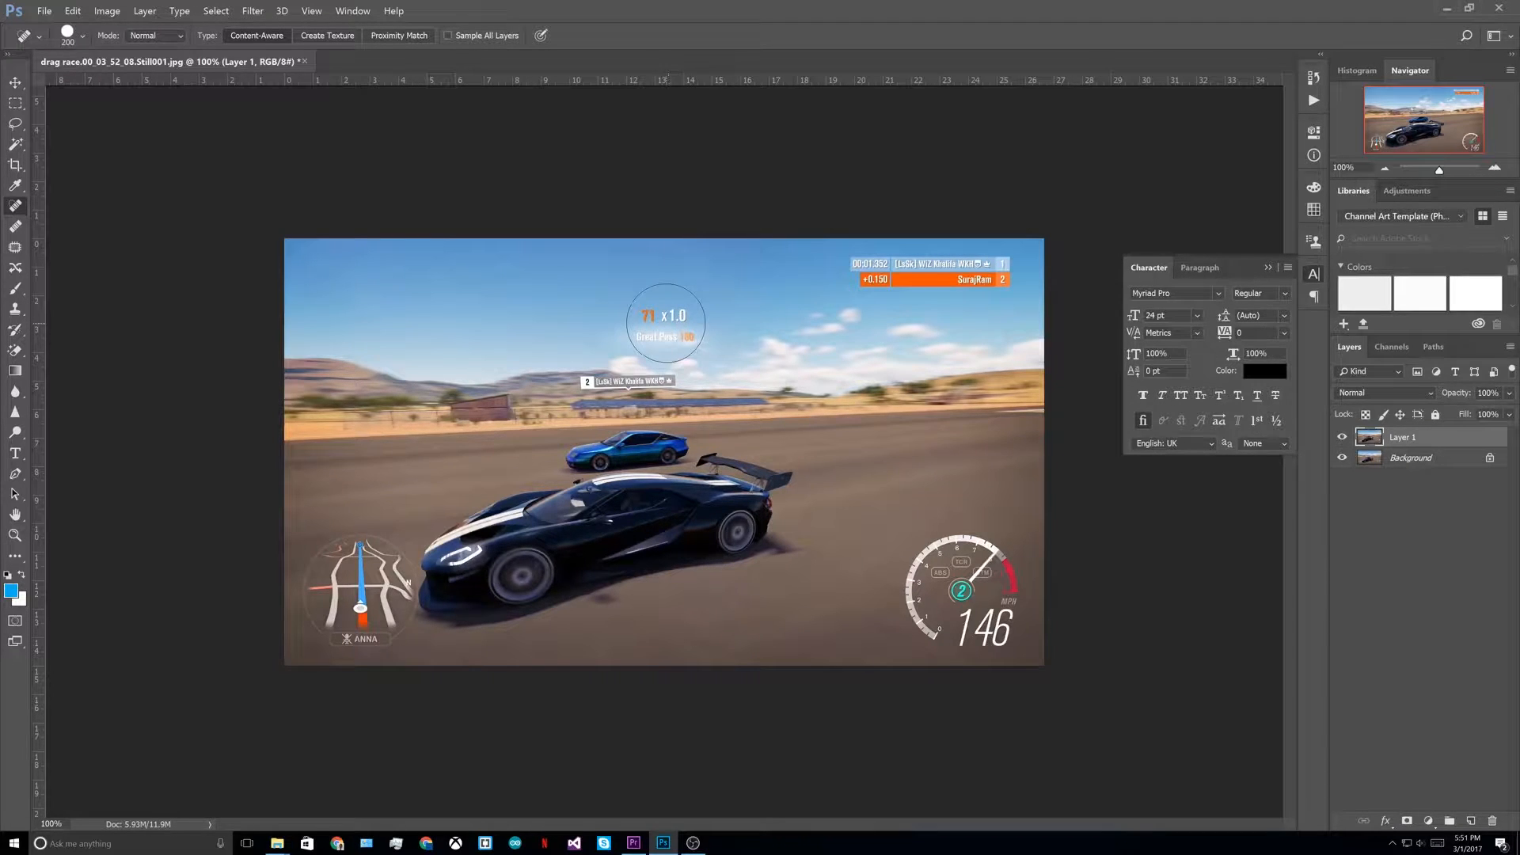
pyautogui.click(665, 323)
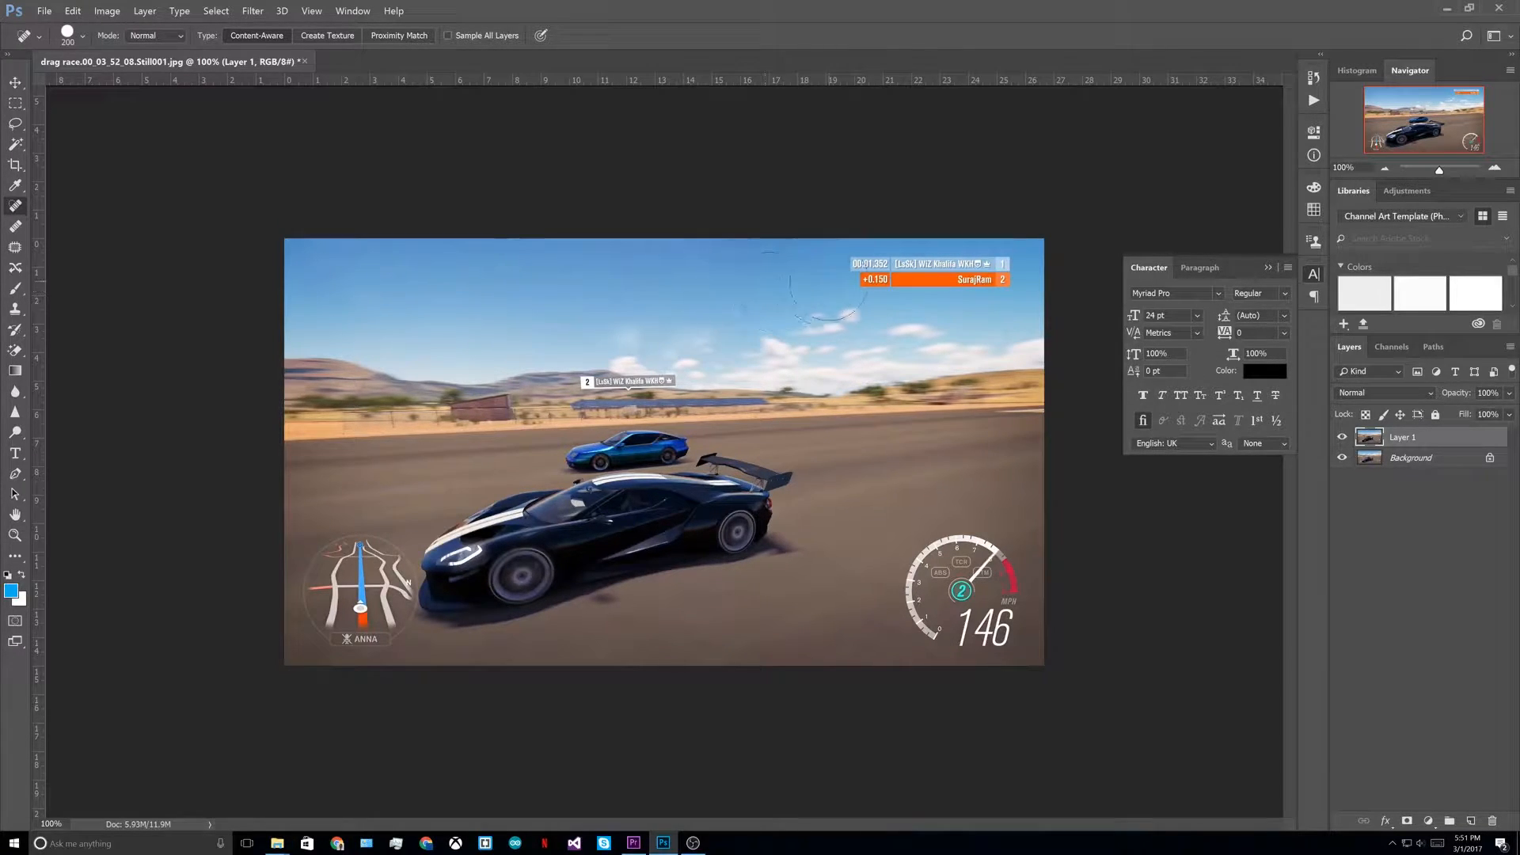
pyautogui.press('[')
pyautogui.moveTo(826, 278)
pyautogui.mouseDown()
pyautogui.moveTo(1002, 269)
pyautogui.moveTo(946, 321)
pyautogui.mouseUp()
# Step: Remove the minimap and the label beneath it from the road with Spot Healing Brush strokes
pyautogui.moveTo(372, 526)
pyautogui.mouseDown()
pyautogui.moveTo(320, 559)
pyautogui.moveTo(318, 606)
pyautogui.moveTo(341, 647)
pyautogui.moveTo(366, 648)
pyautogui.moveTo(340, 665)
pyautogui.mouseUp()
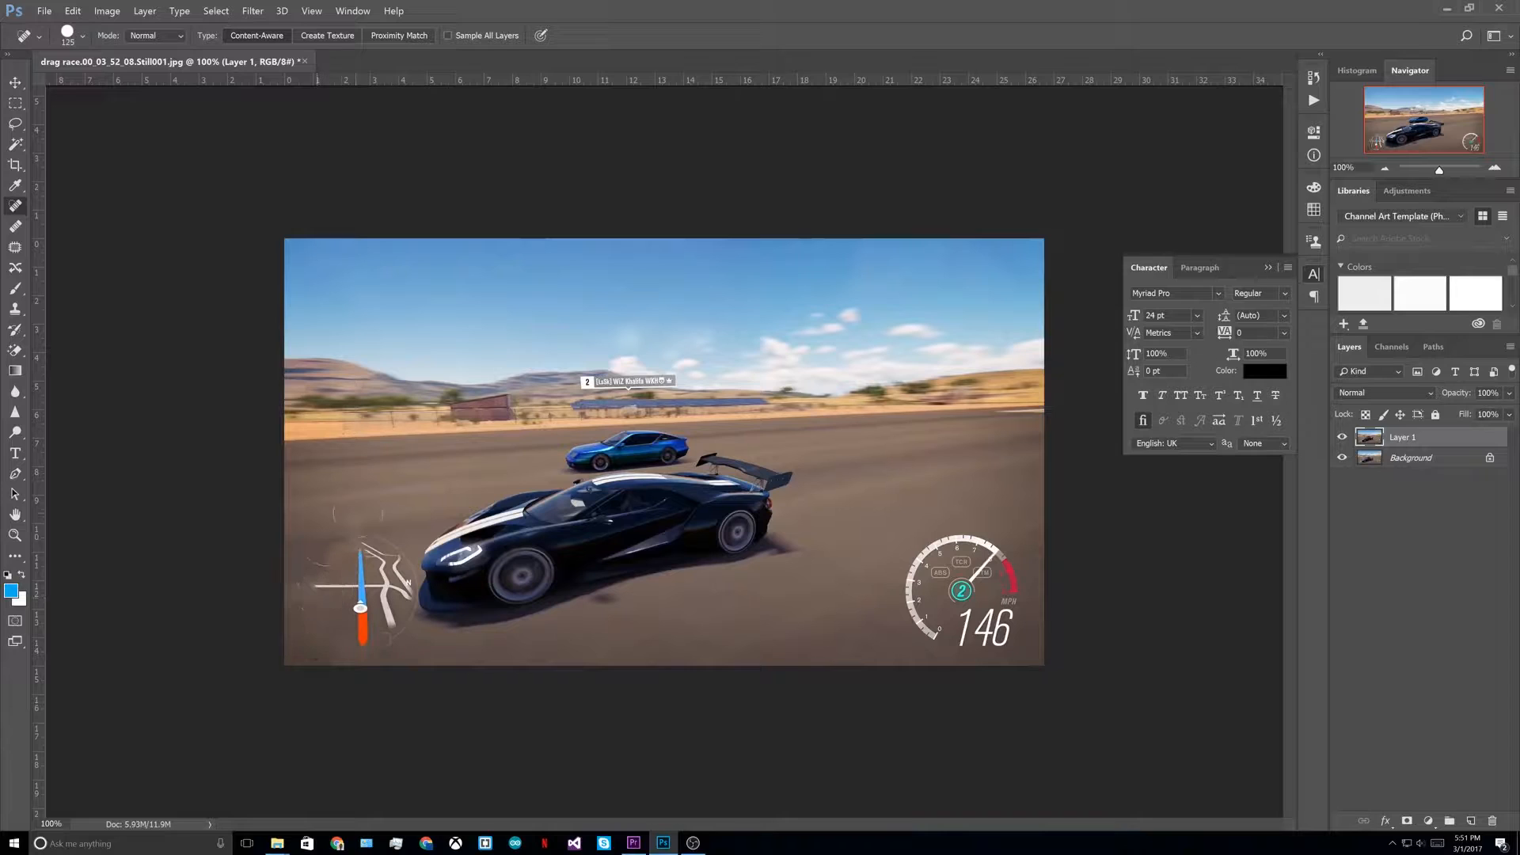
pyautogui.moveTo(370, 523)
pyautogui.mouseDown()
pyautogui.moveTo(335, 565)
pyautogui.moveTo(384, 624)
pyautogui.moveTo(354, 644)
pyautogui.moveTo(367, 545)
pyautogui.moveTo(359, 611)
pyautogui.moveTo(383, 633)
pyautogui.mouseUp()
pyautogui.press('[')
pyautogui.press('[')
pyautogui.moveTo(379, 554)
pyautogui.mouseDown()
pyautogui.moveTo(372, 646)
pyautogui.moveTo(379, 560)
pyautogui.moveTo(377, 614)
pyautogui.mouseUp()
pyautogui.moveTo(374, 543)
pyautogui.mouseDown()
pyautogui.moveTo(340, 577)
pyautogui.moveTo(351, 643)
pyautogui.moveTo(382, 591)
pyautogui.moveTo(367, 642)
pyautogui.moveTo(401, 603)
pyautogui.moveTo(376, 551)
pyautogui.moveTo(407, 567)
pyautogui.moveTo(394, 627)
pyautogui.mouseUp()
# Step: Heal away the player name tag above the blue car using a brush size of 60
pyautogui.press('[')
pyautogui.press('[')
pyautogui.press('[')
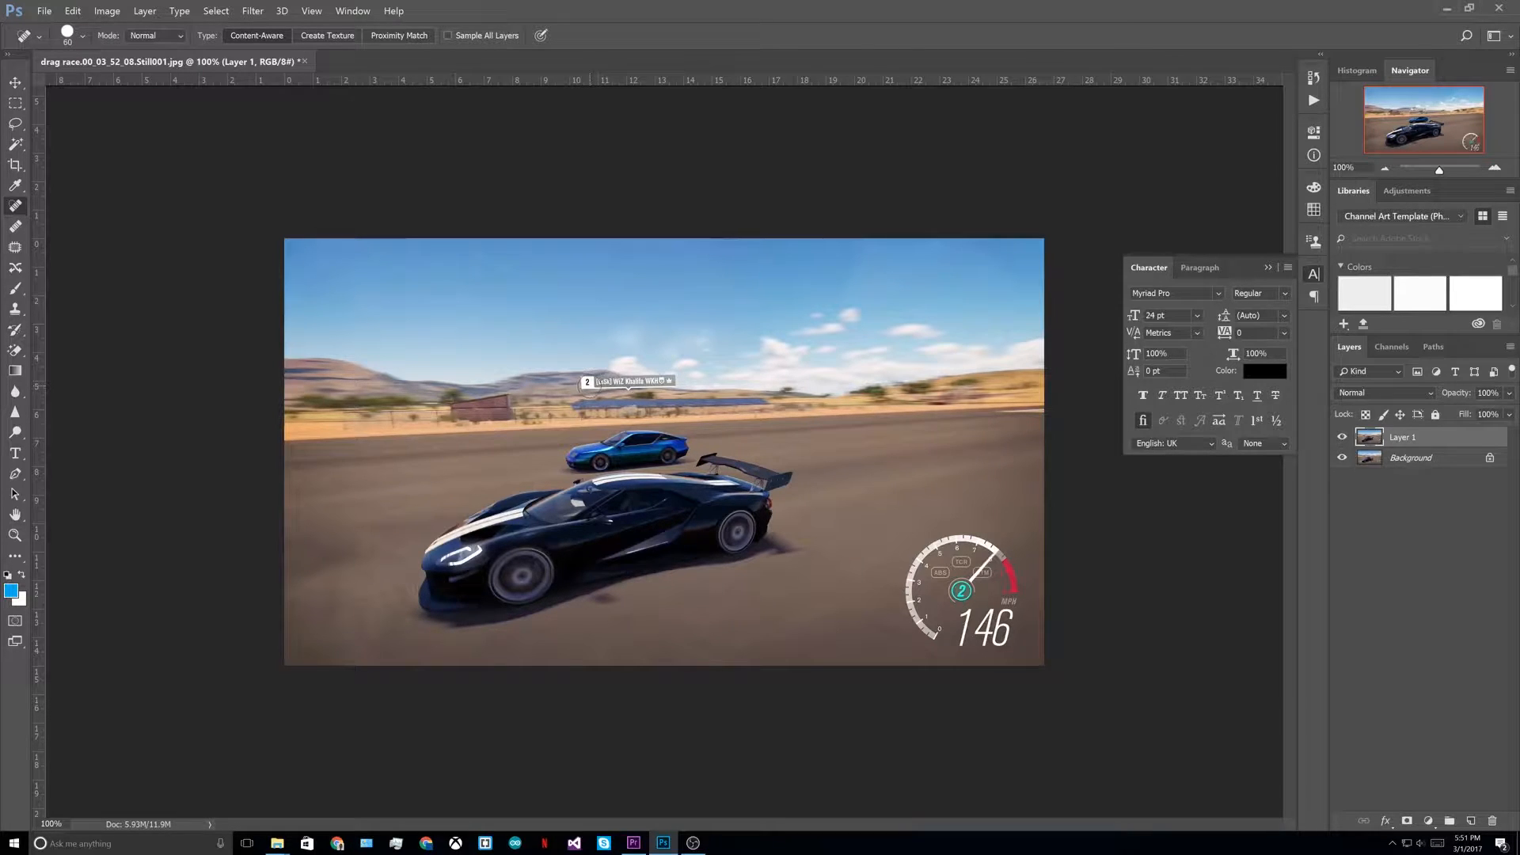
pyautogui.moveTo(585, 382); pyautogui.dragTo(672, 382)
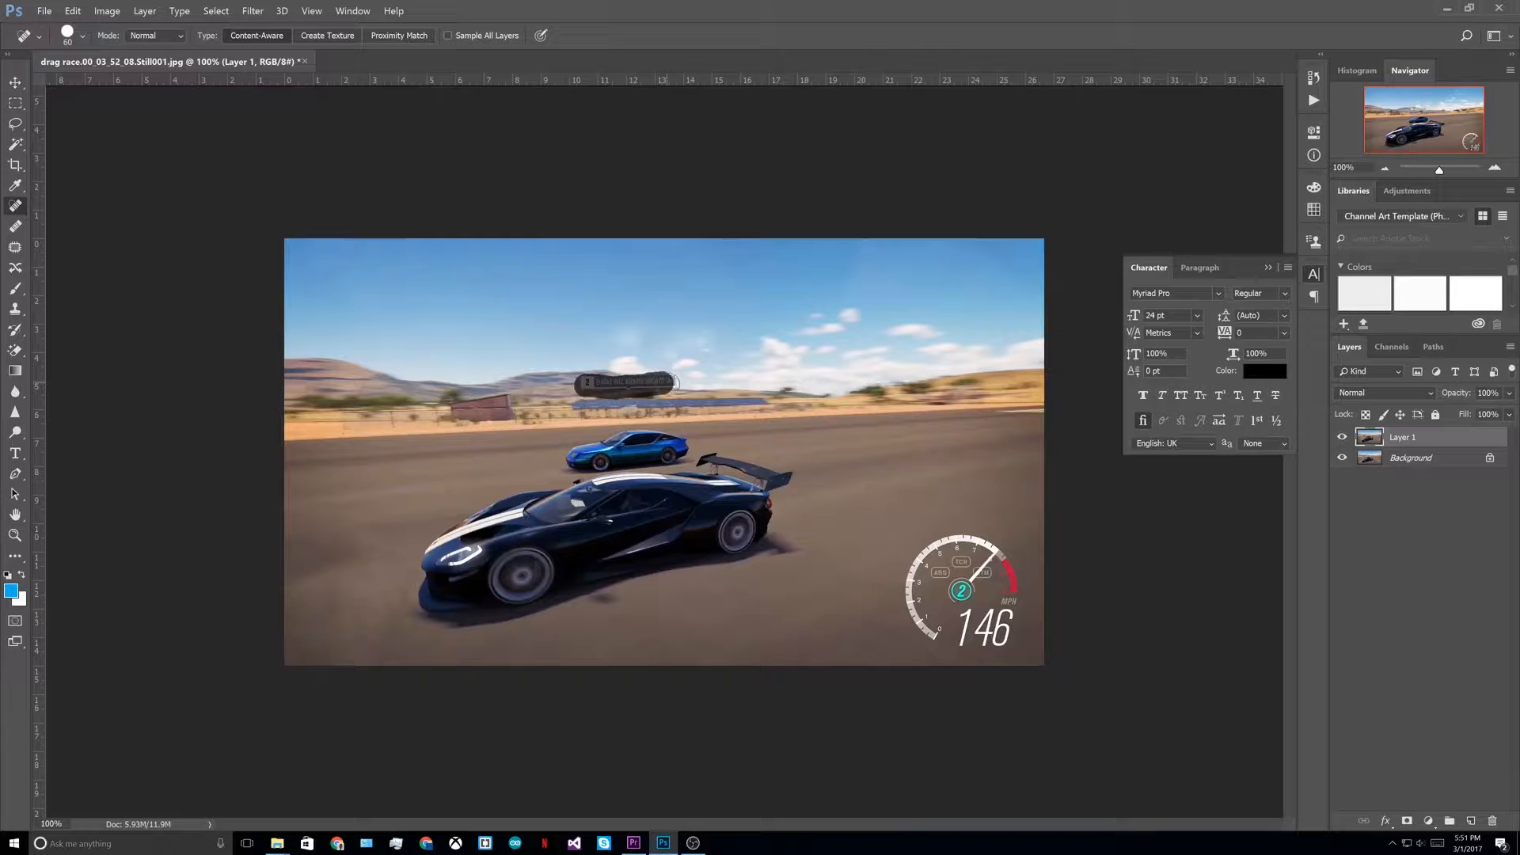
pyautogui.click(670, 379)
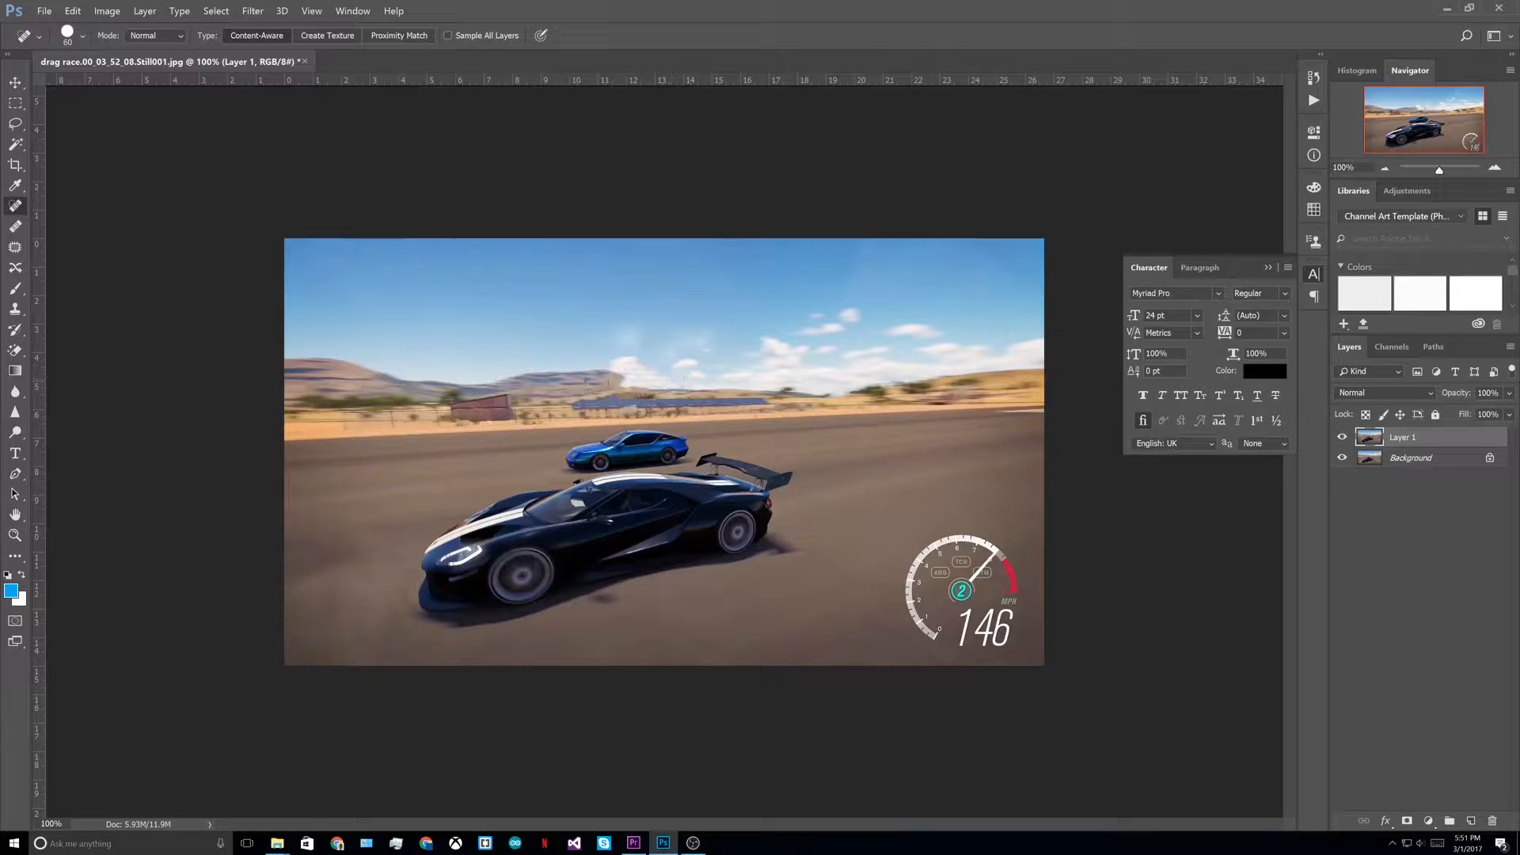
# Step: Clean up the distorted mountain edge above the blue car with a smaller Spot Healing Brush at 300% zoom
pyautogui.hotkey('ctrl', '+')
pyautogui.hotkey('ctrl', '+')
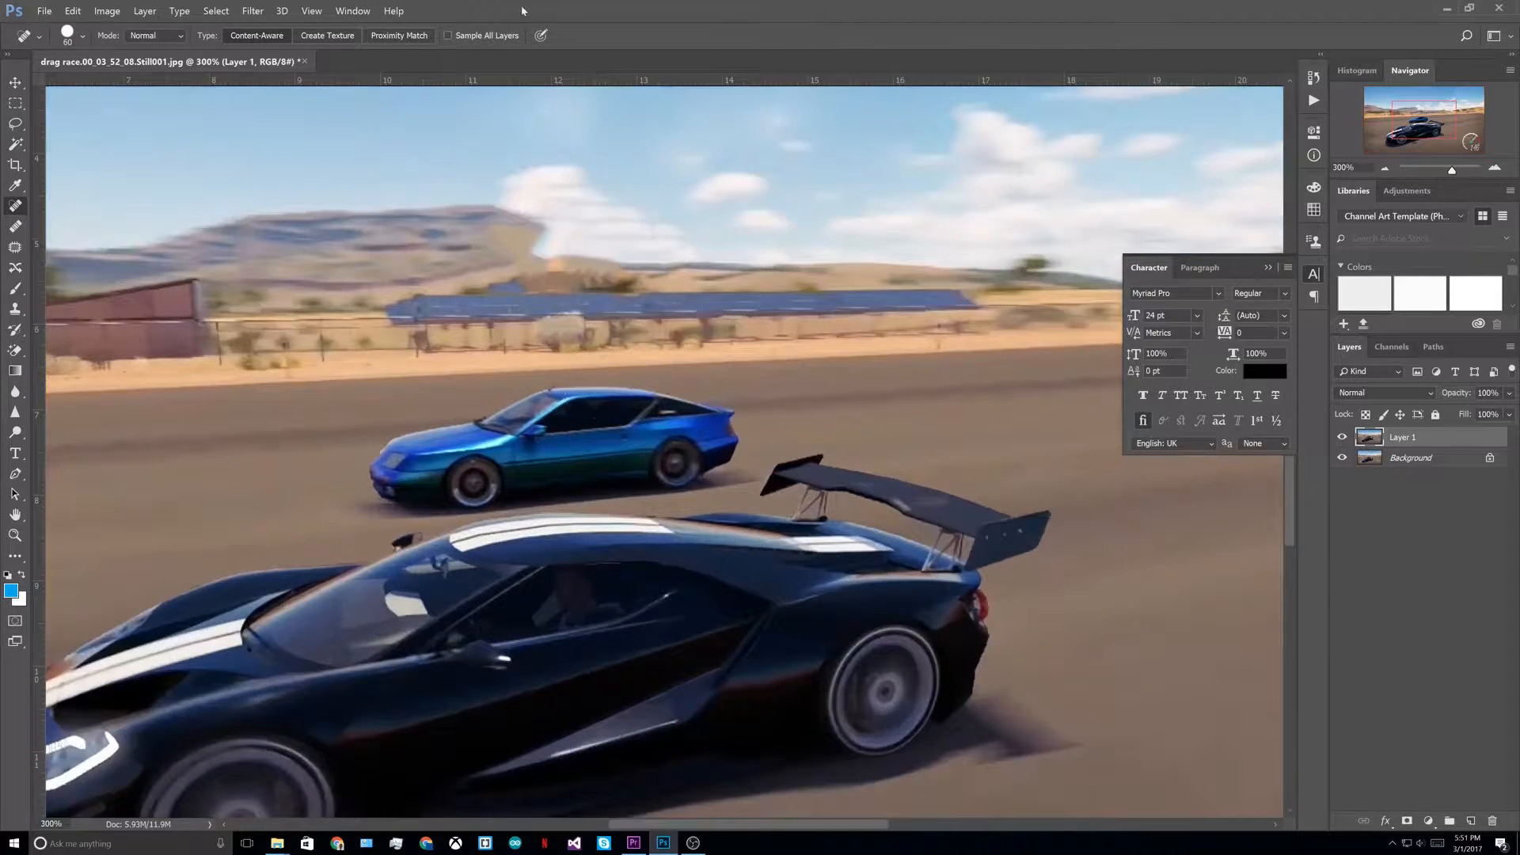
pyautogui.press('[')
pyautogui.press('[')
pyautogui.moveTo(529, 247)
pyautogui.mouseDown()
pyautogui.moveTo(573, 264)
pyautogui.moveTo(538, 237)
pyautogui.moveTo(581, 238)
pyautogui.moveTo(602, 257)
pyautogui.mouseUp()
pyautogui.press('[')
pyautogui.press('[')
pyautogui.press('[')
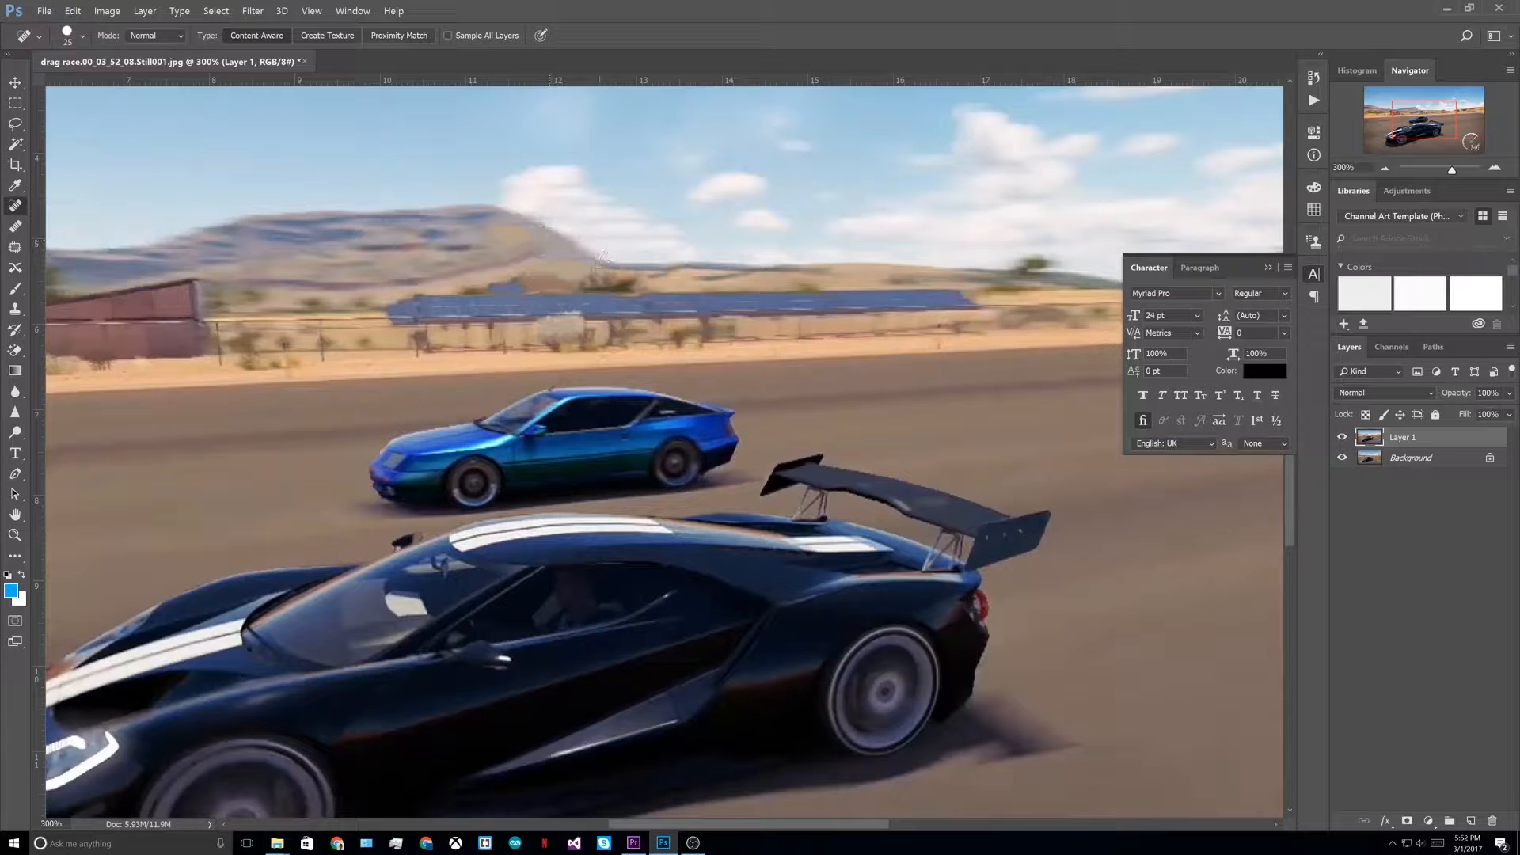
# Step: Check how the retouched image looks at 25% thumbnail size and return to 100% zoom
pyautogui.hotkey('ctrl', '-')
pyautogui.hotkey('ctrl', '-')
pyautogui.hotkey('ctrl', '-')
pyautogui.hotkey('ctrl', '-')
pyautogui.hotkey('ctrl', '-')
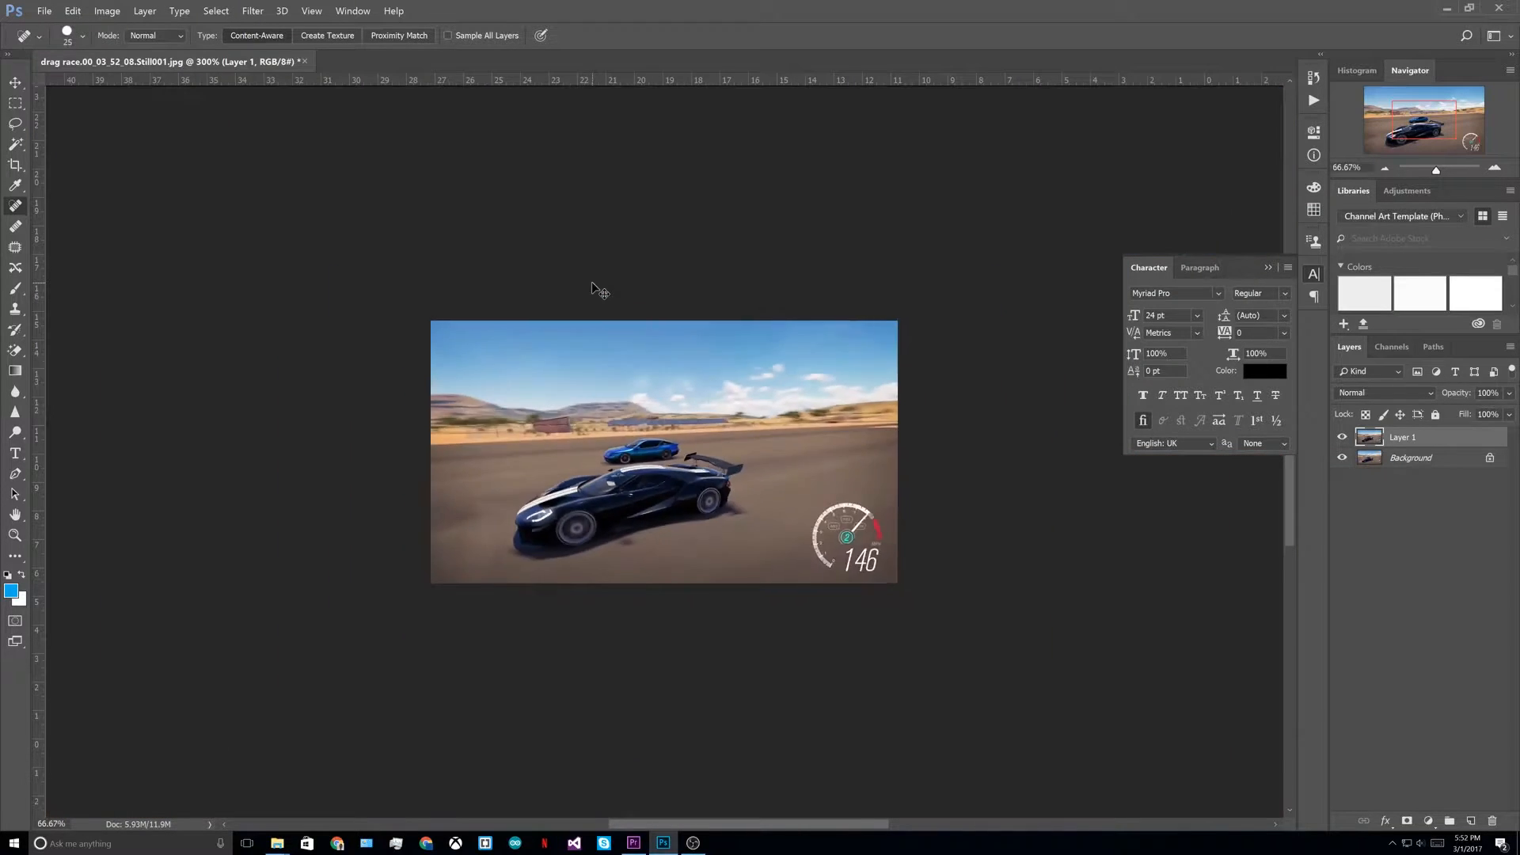
pyautogui.hotkey('ctrl', '-')
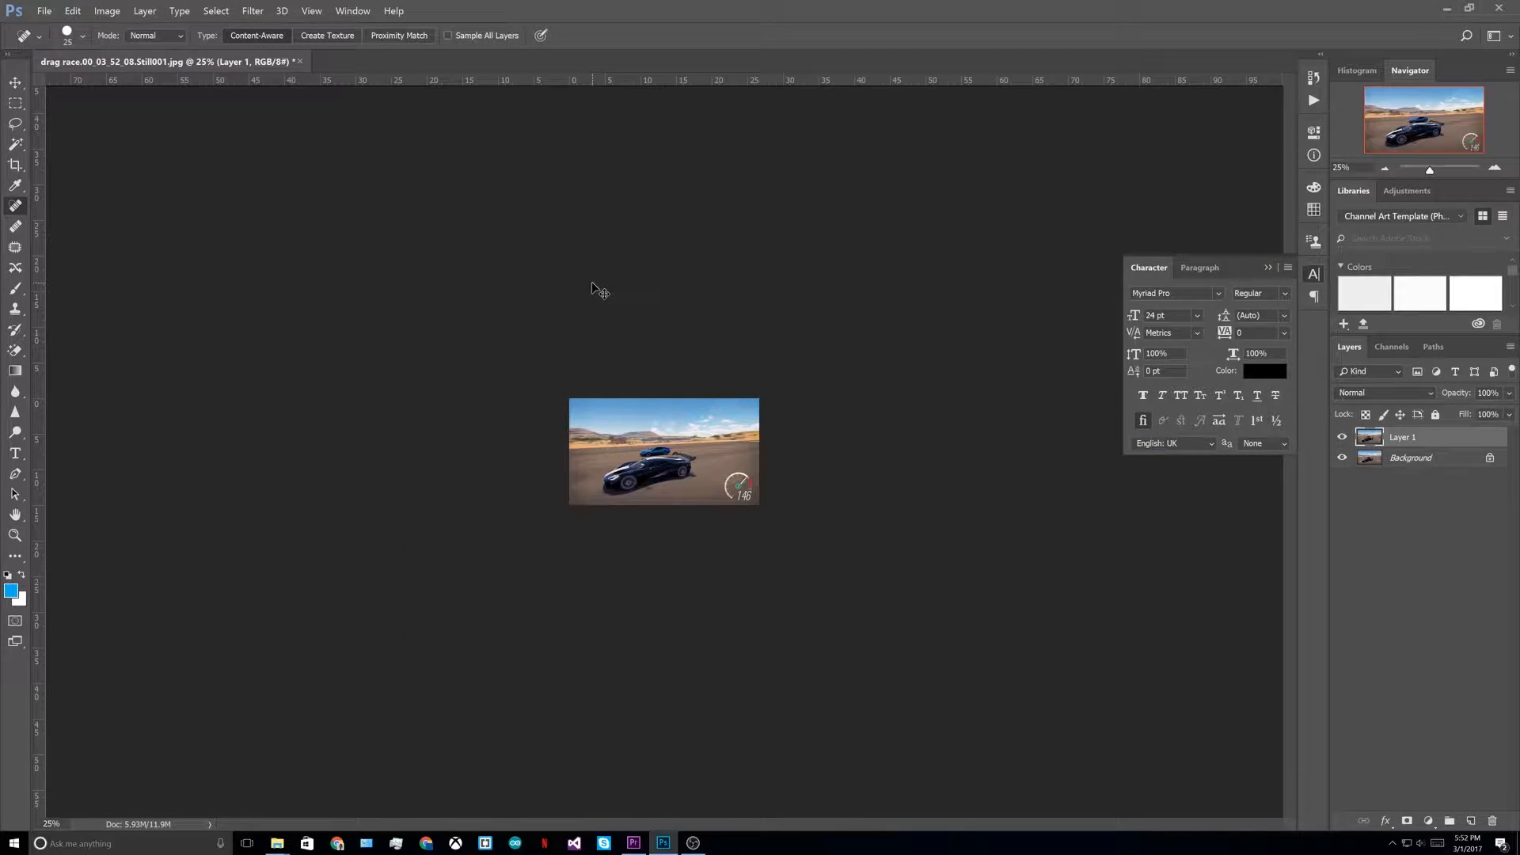
pyautogui.hotkey('ctrl', '+')
pyautogui.hotkey('ctrl', '+')
pyautogui.hotkey('ctrl', '+')
pyautogui.hotkey('ctrl', '+')
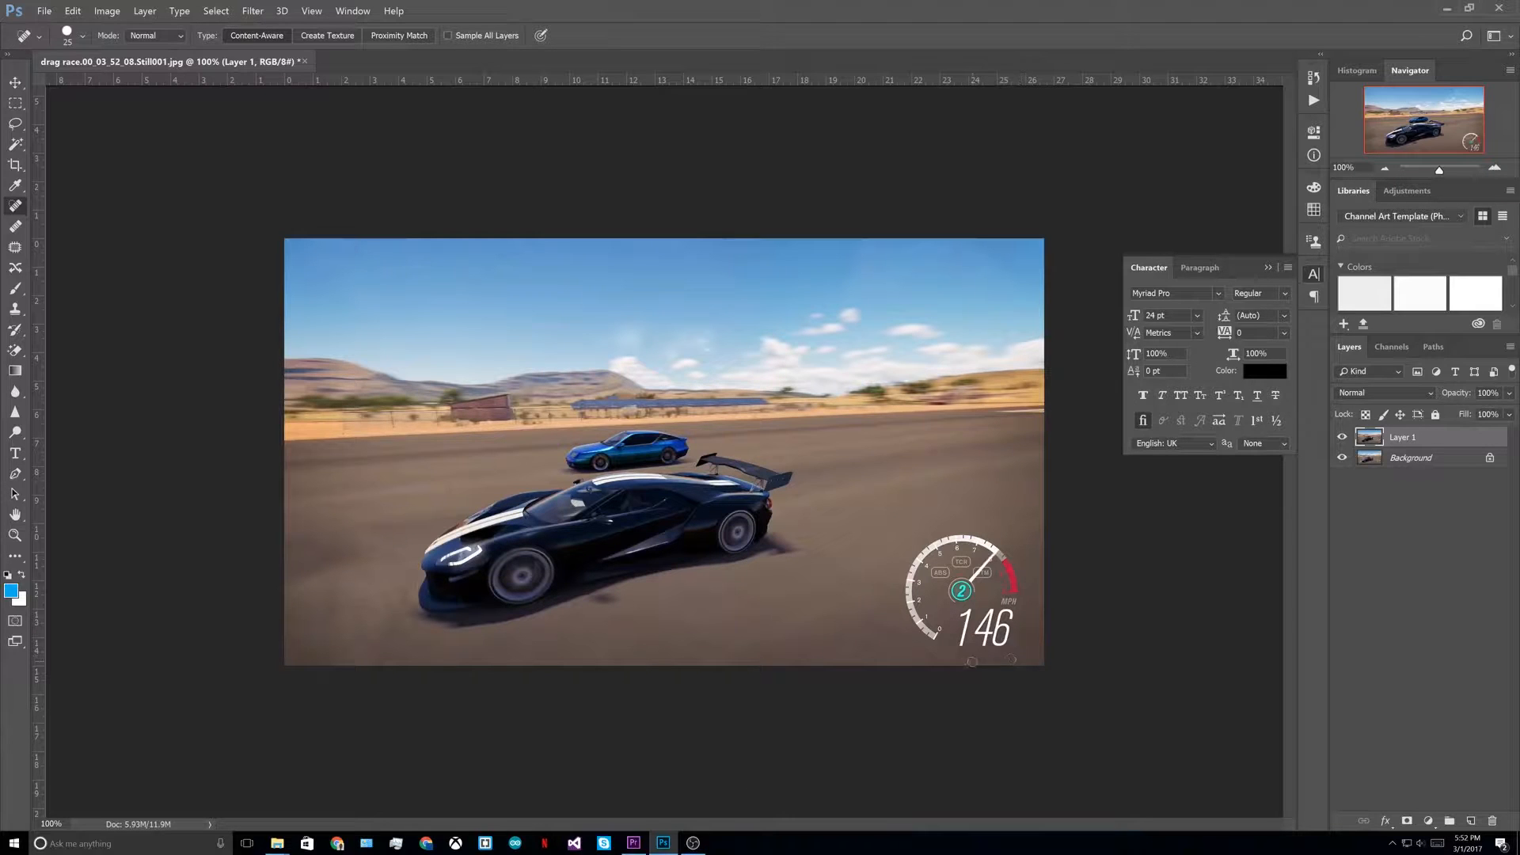
# Step: Place the still drag race.00_04_06_22.Still002.jpg from the 11.0 folder over the image as a new layer at full size
pyautogui.moveTo(277, 842)
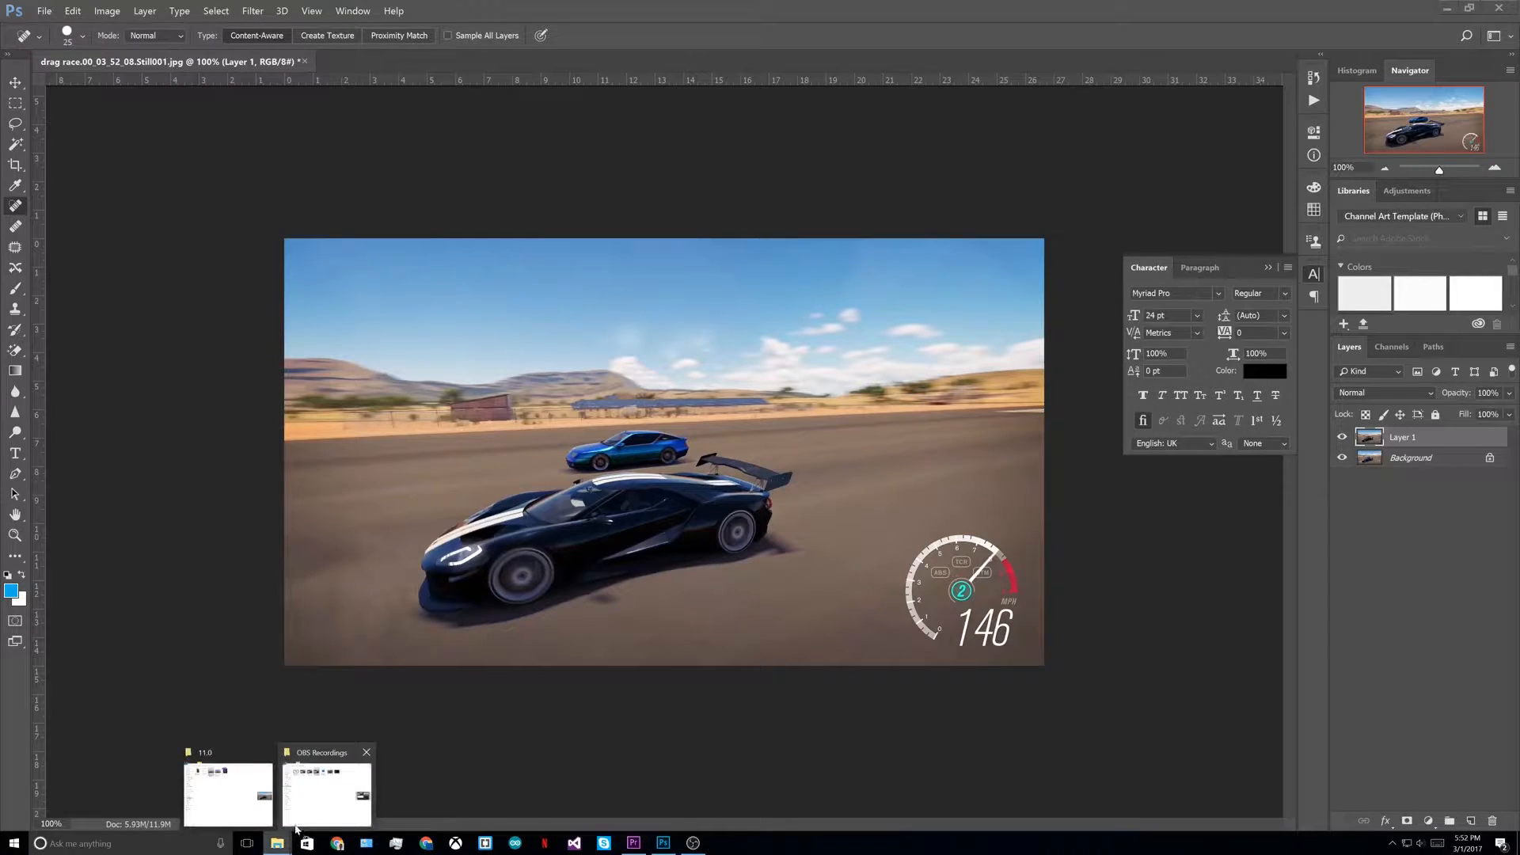
pyautogui.click(228, 791)
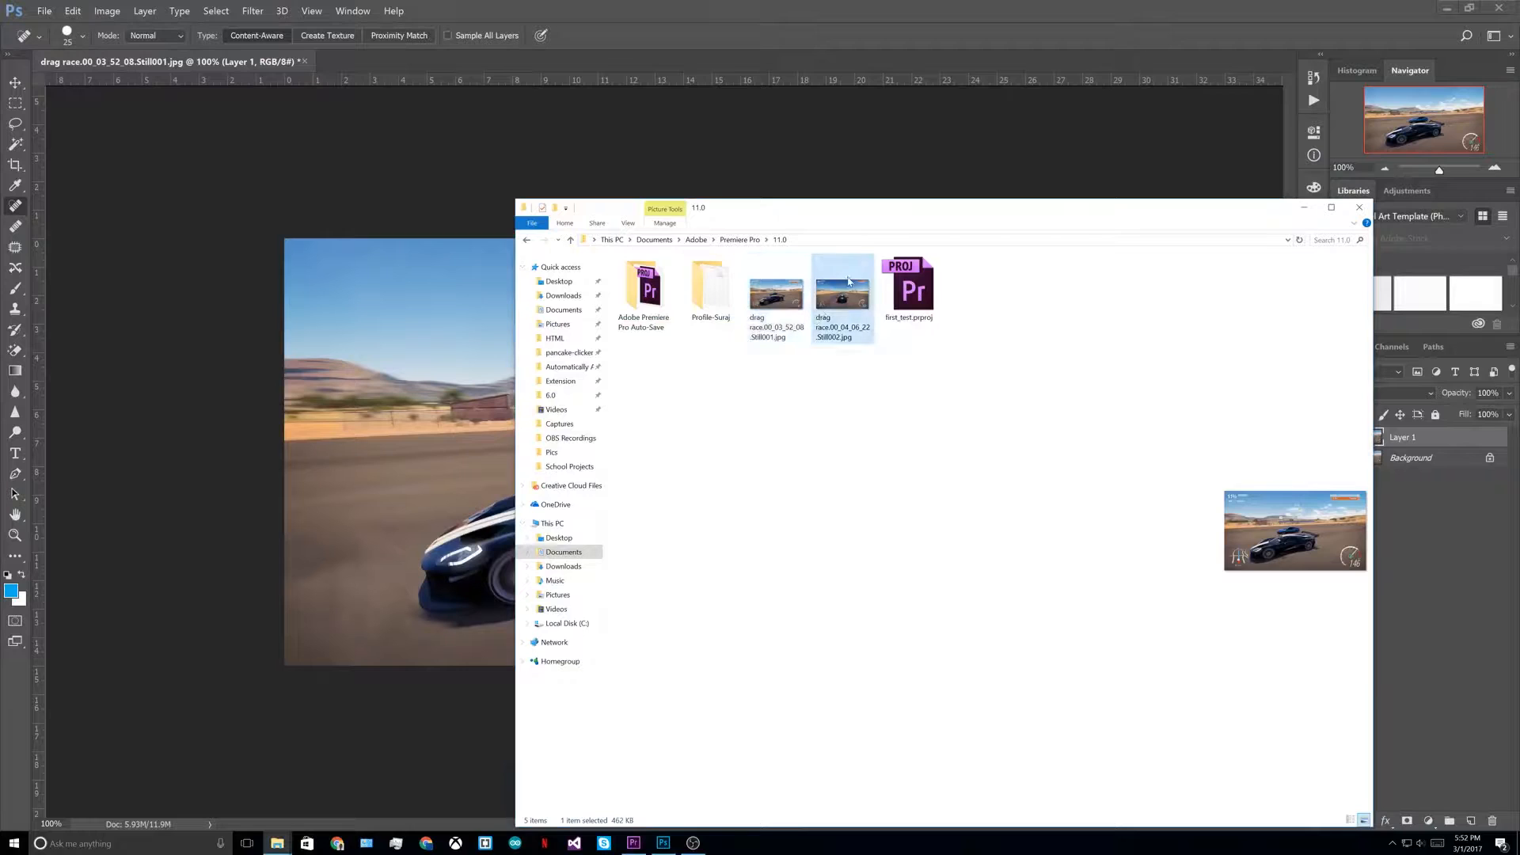
pyautogui.moveTo(839, 336); pyautogui.dragTo(426, 506)
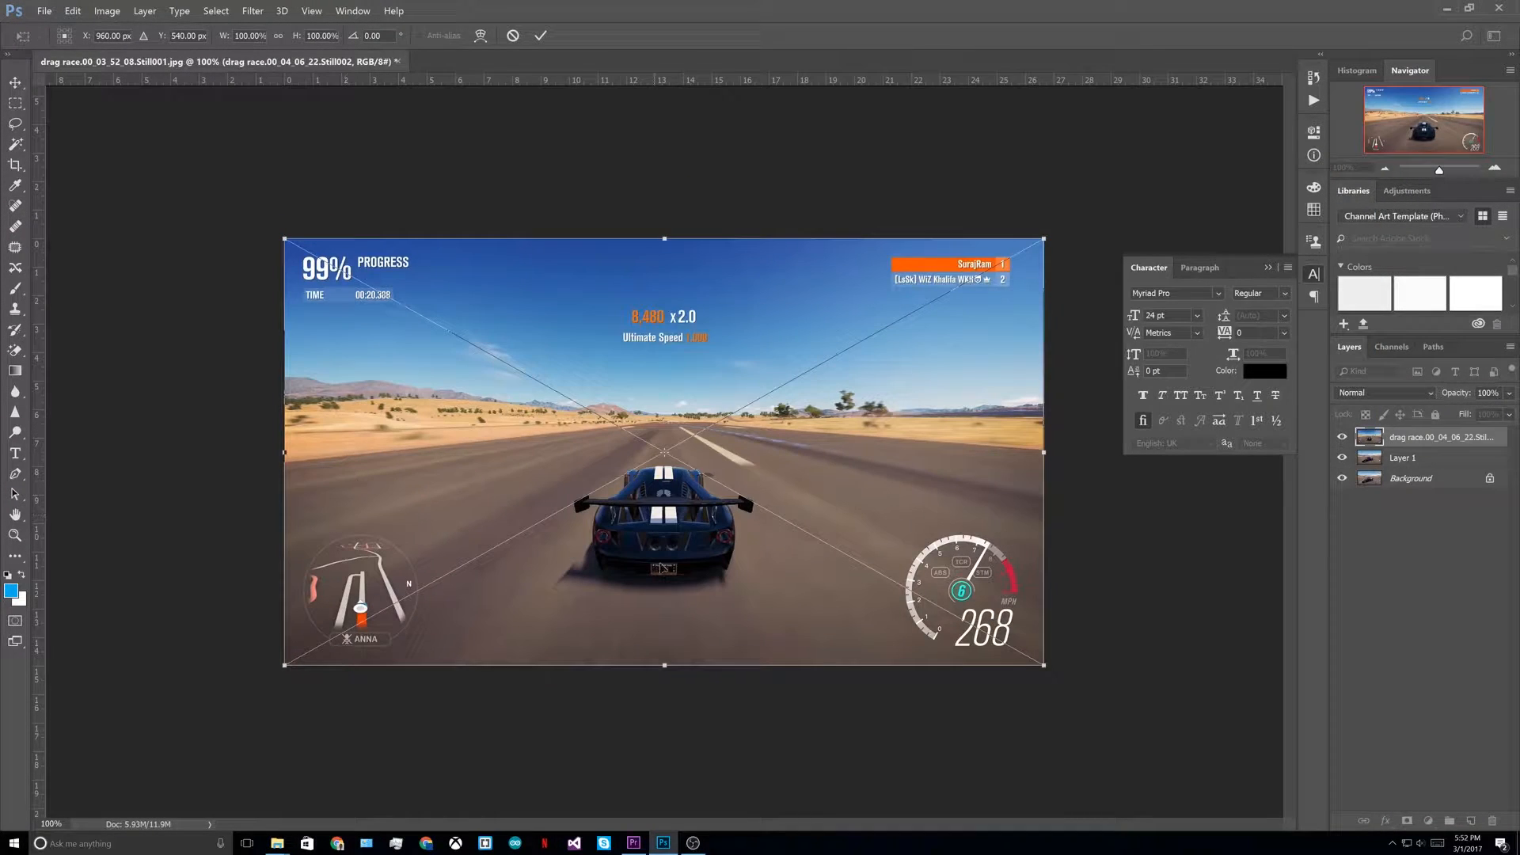
pyautogui.press('Return')
# Step: Select the full-width area of the placed still above the speedometer with the Rectangular Marquee and try to delete it
pyautogui.press('j')
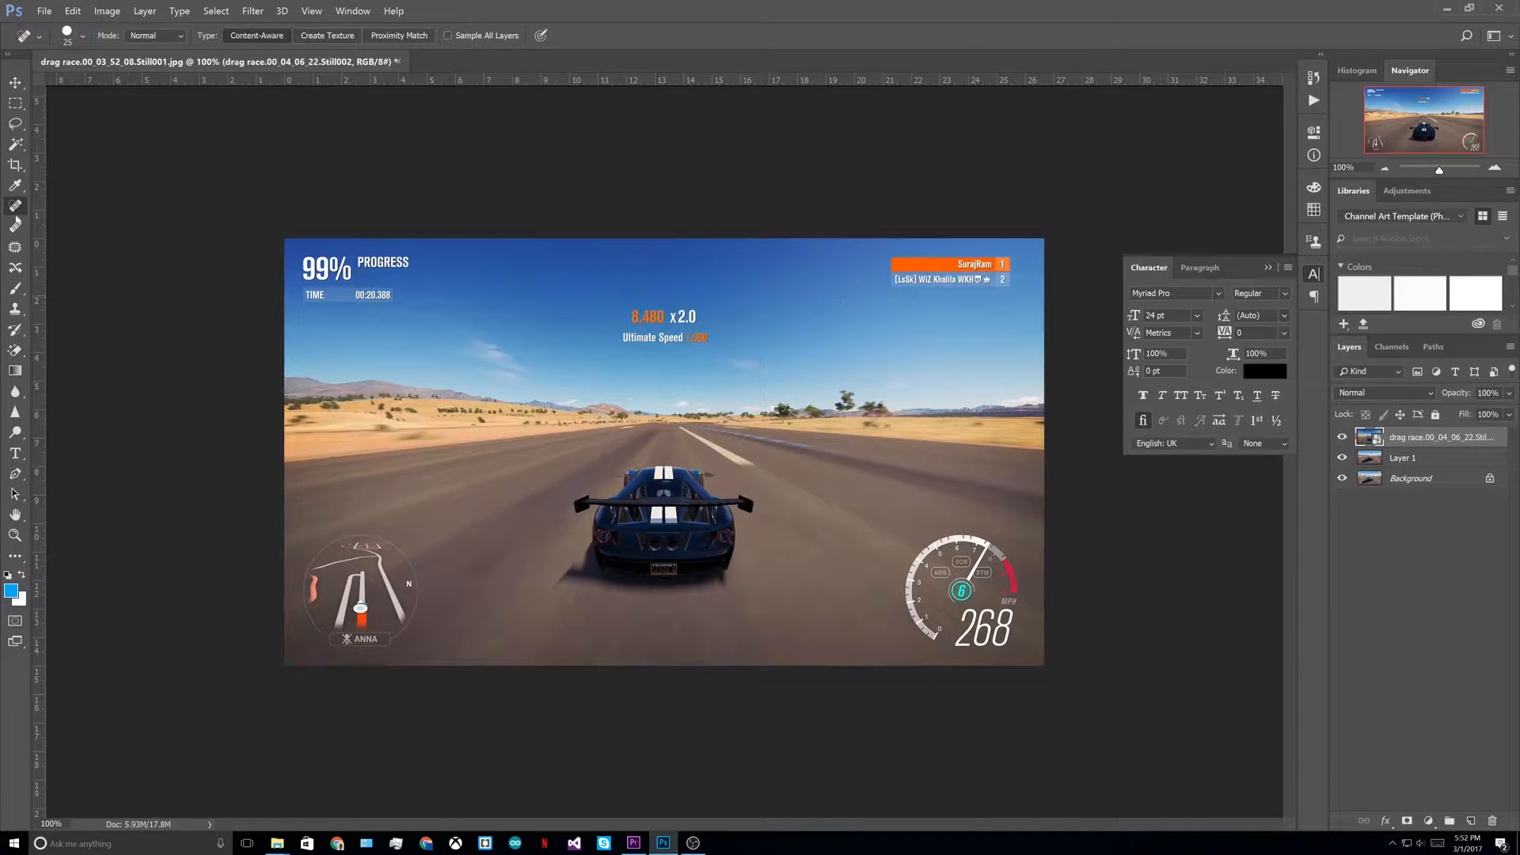
pyautogui.click(15, 102)
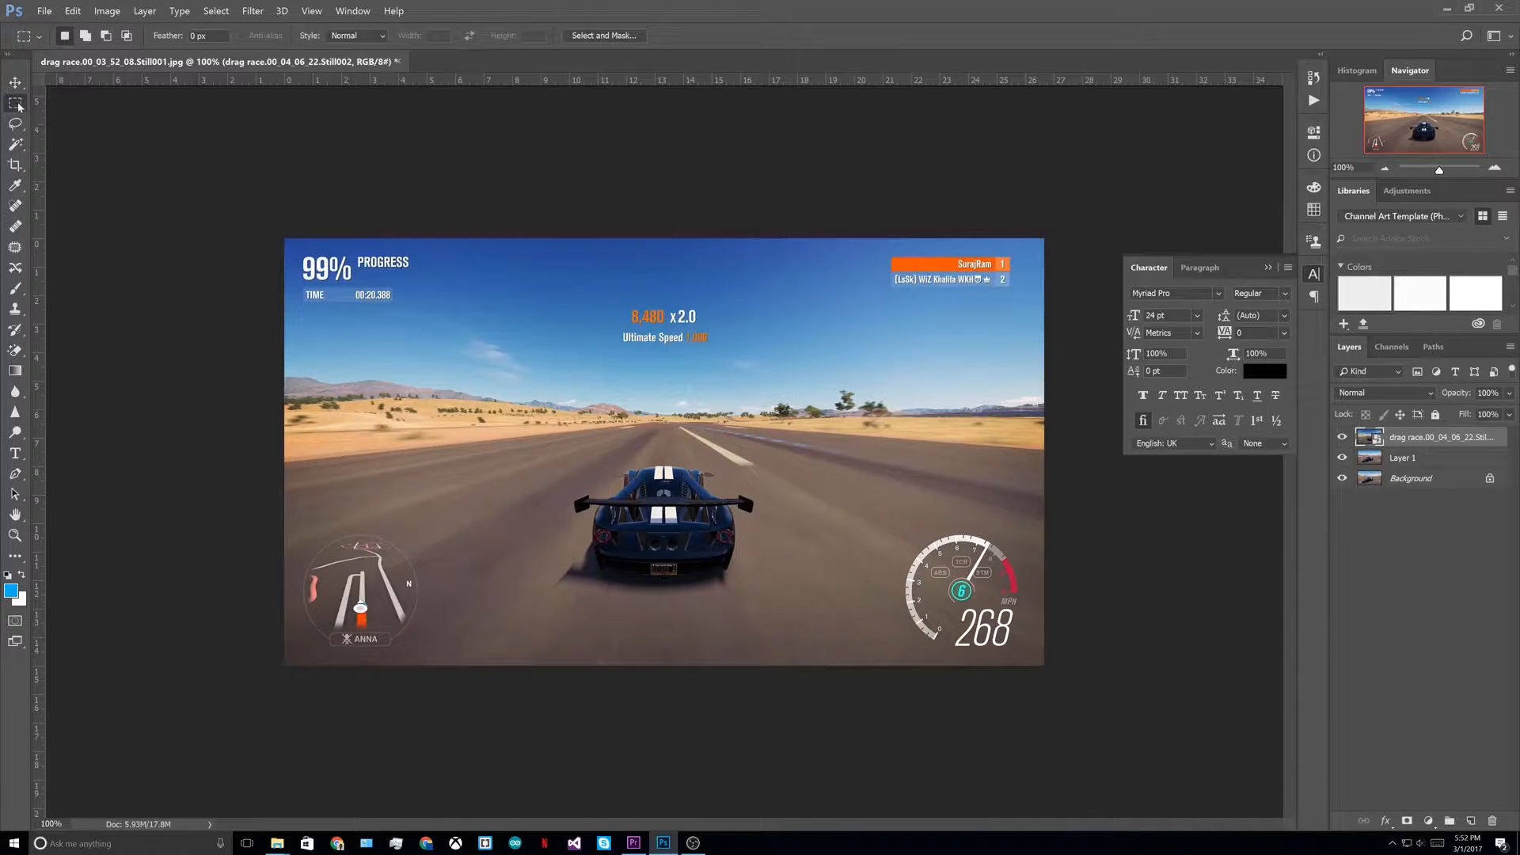
pyautogui.rightClick(18, 108)
pyautogui.click(143, 195)
pyautogui.moveTo(180, 197); pyautogui.dragTo(1072, 527)
pyautogui.press('Delete')
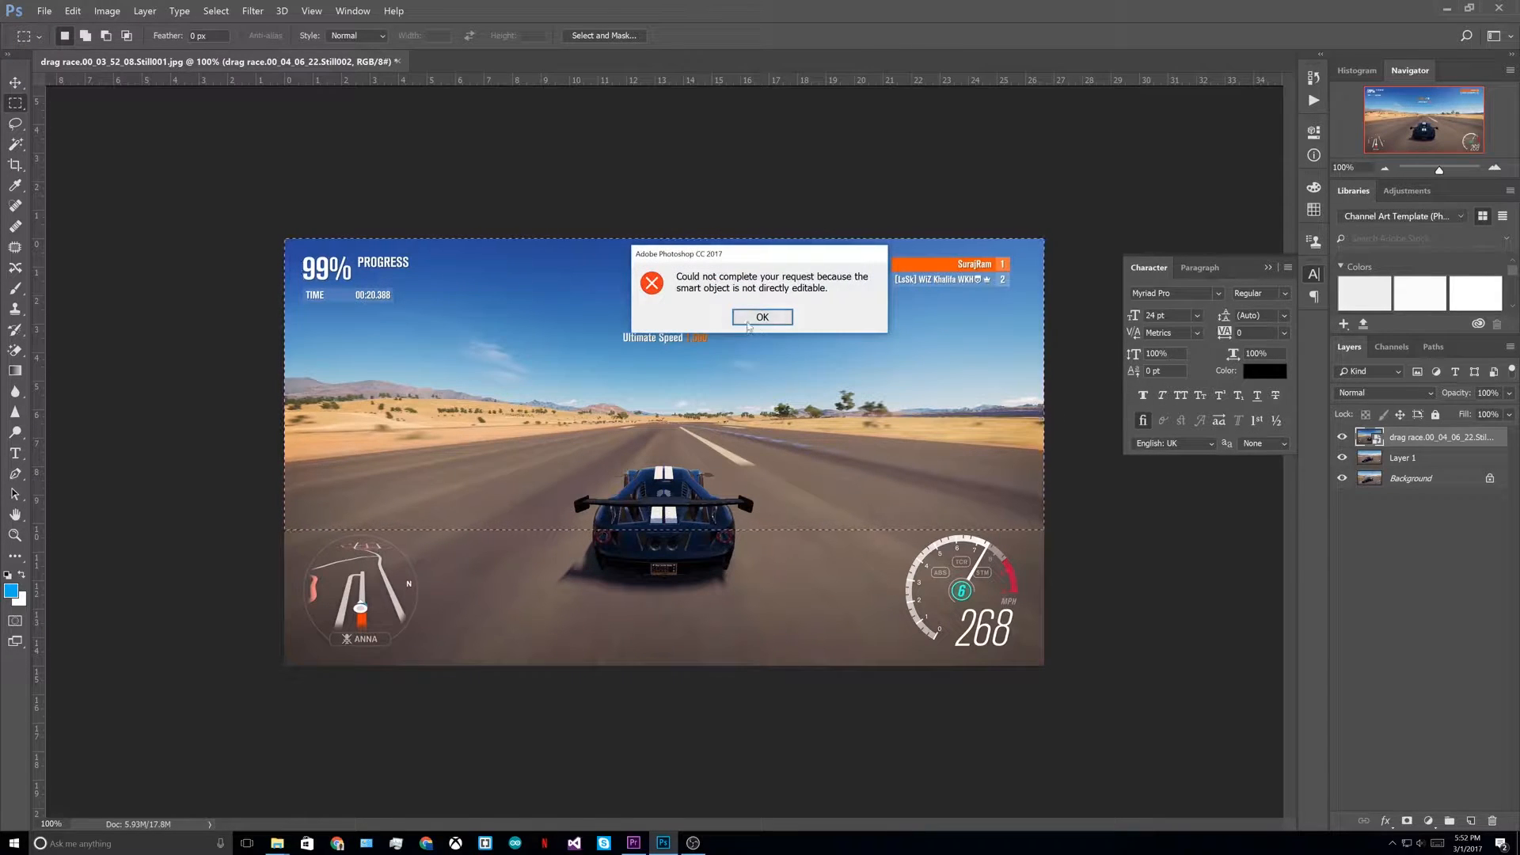
pyautogui.click(760, 316)
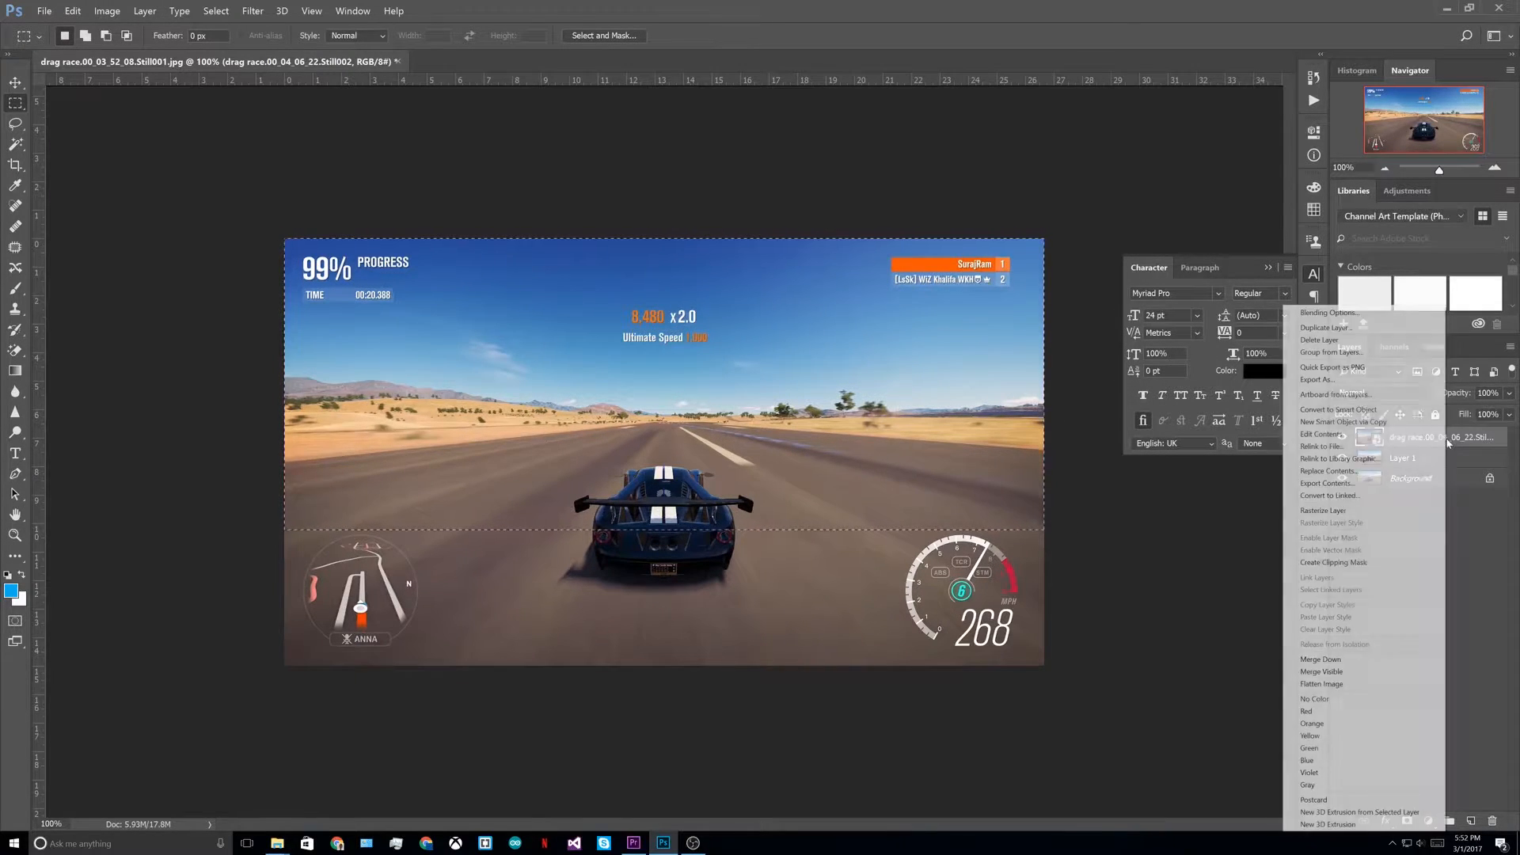
# Step: Rasterize the placed still's layer and delete its selected upper area
pyautogui.rightClick(1461, 439)
pyautogui.click(1346, 510)
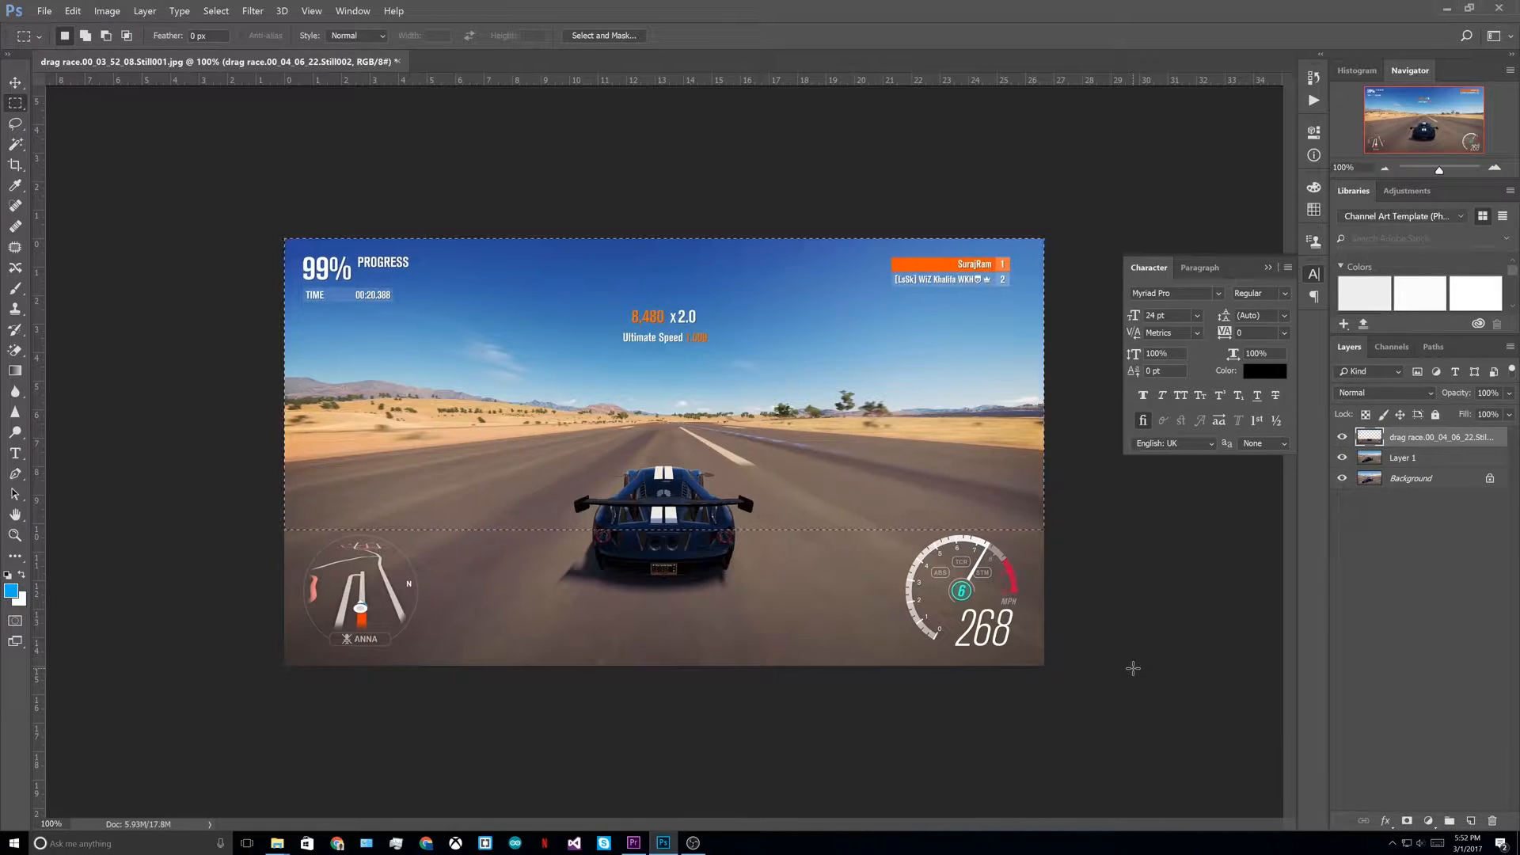
pyautogui.press('Delete')
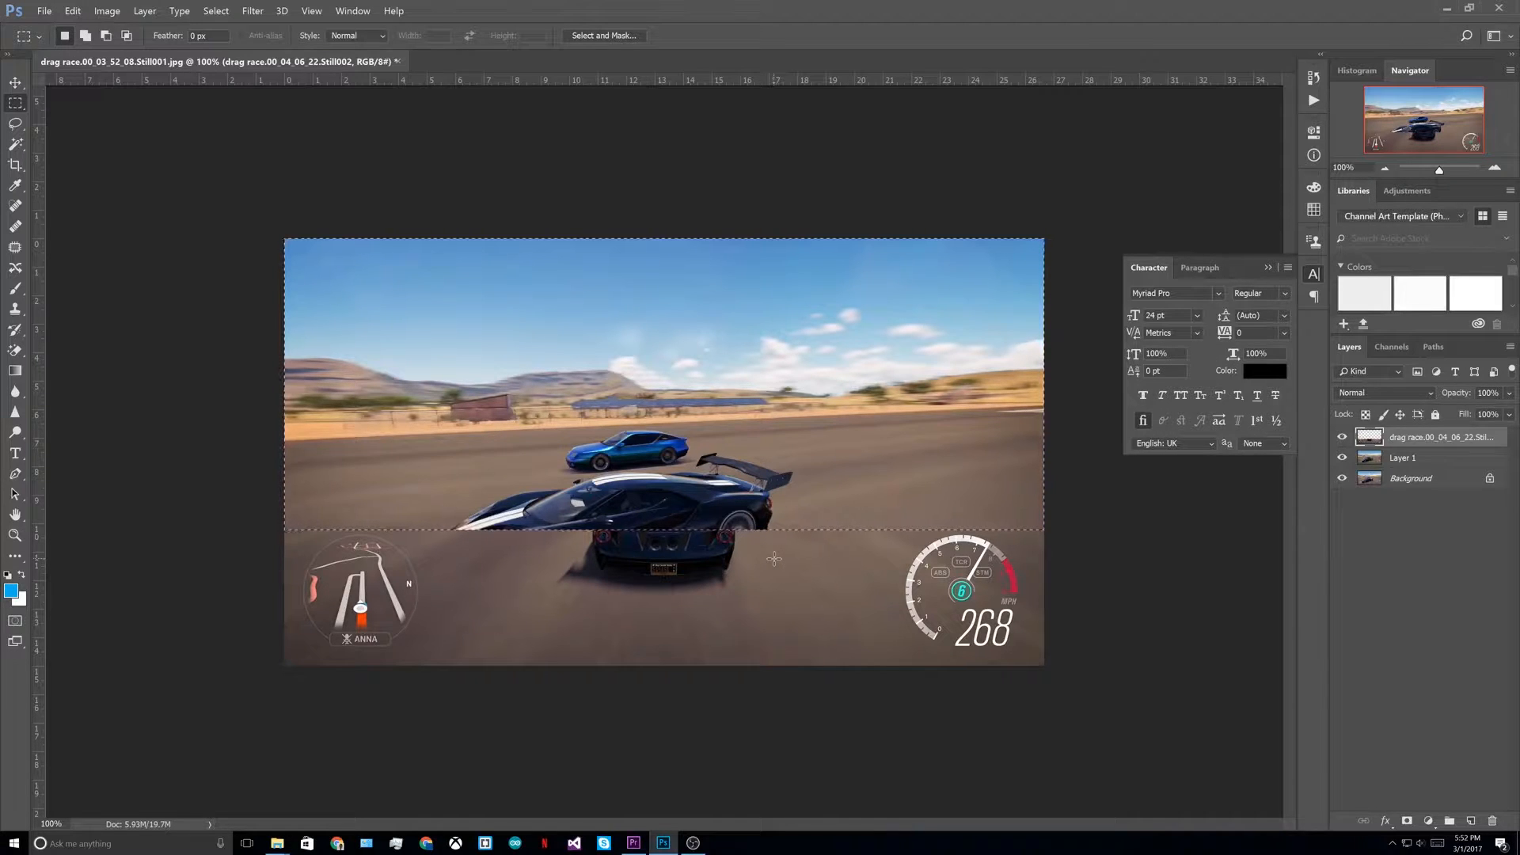
# Step: Delete the part of the placed still beside the speedometer, keeping only the 268 MPH gauge, and clear the selection
pyautogui.moveTo(228, 488); pyautogui.dragTo(902, 722)
pyautogui.press('Delete')
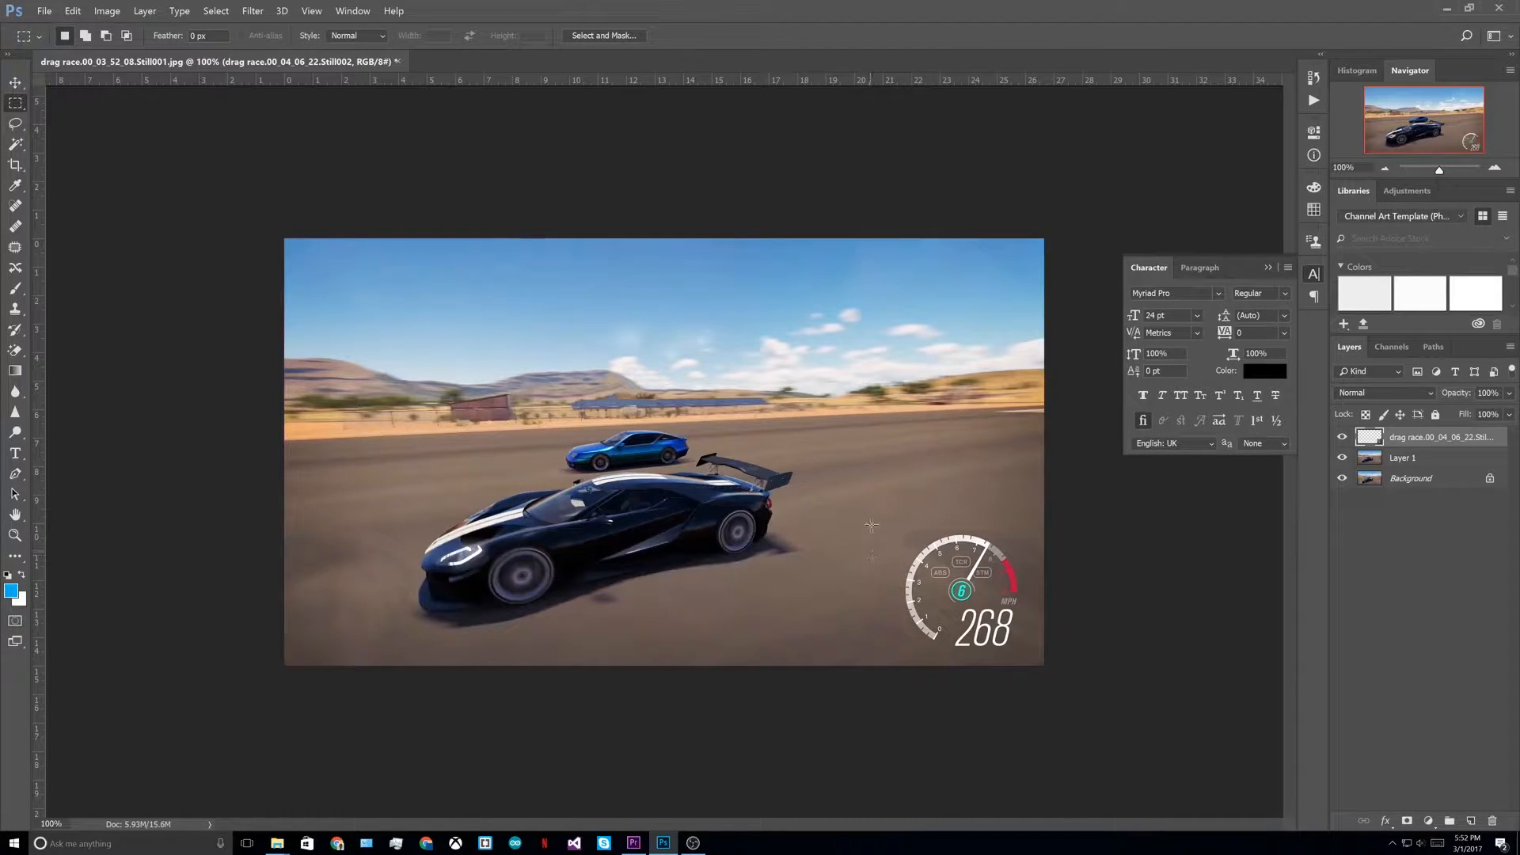
pyautogui.moveTo(885, 520); pyautogui.dragTo(921, 544)
pyautogui.click(1011, 591)
# Step: Merge the speedometer layer with Layer 1
pyautogui.click(1433, 459)
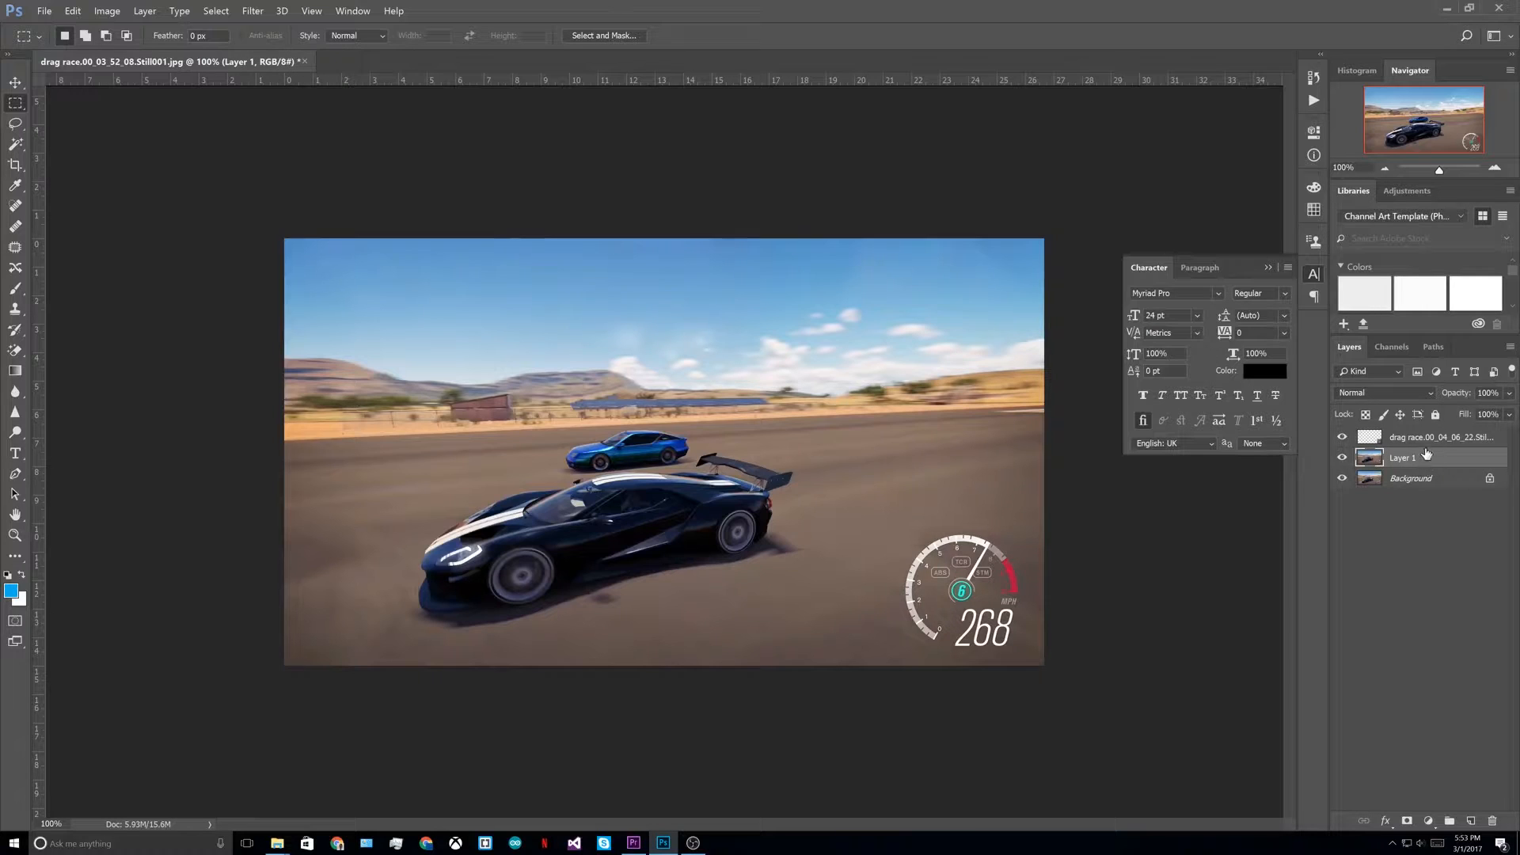
pyautogui.keyDown('shift'); pyautogui.click(1425, 441); pyautogui.keyUp('shift')
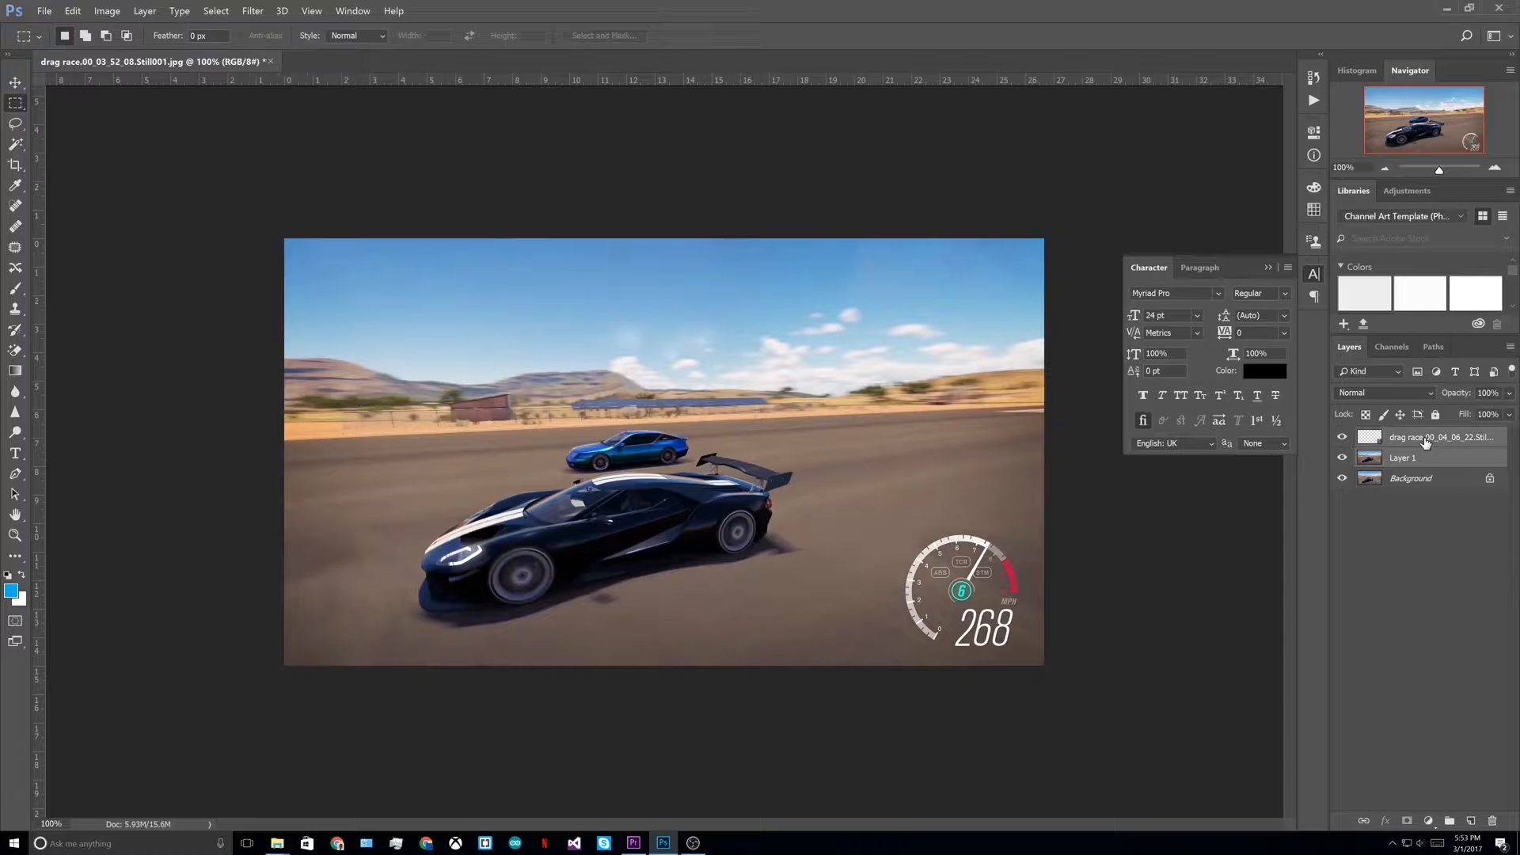
pyautogui.hotkey('ctrl', 'e')
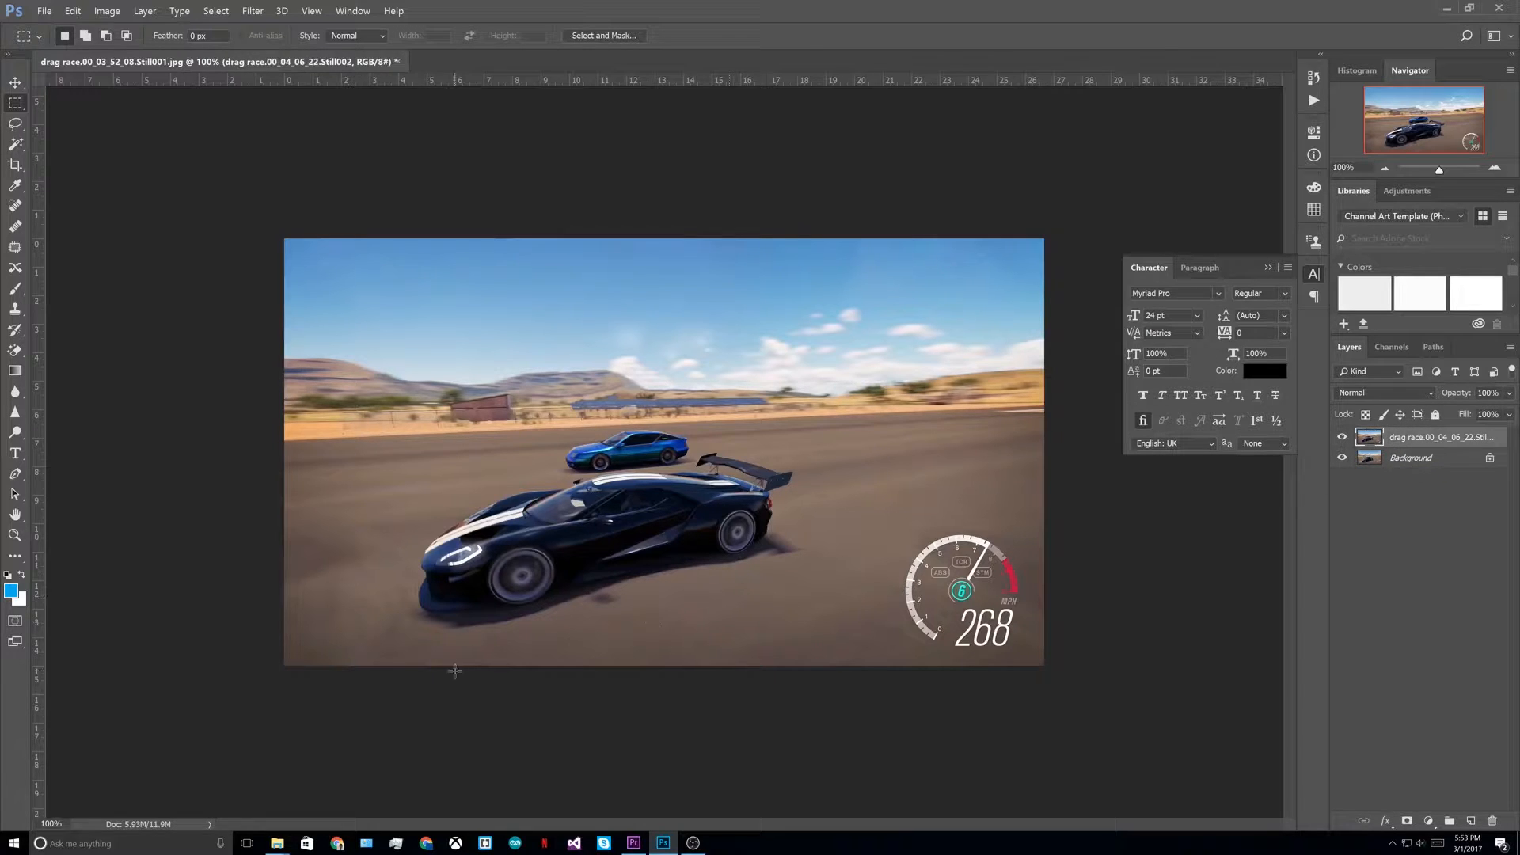
# Step: Blend the visible seams around the pasted speedometer into the road with the Spot Healing Brush, then fit the image to the window
pyautogui.click(15, 206)
pyautogui.hotkey('ctrl', '+')
pyautogui.hotkey('ctrl', '+')
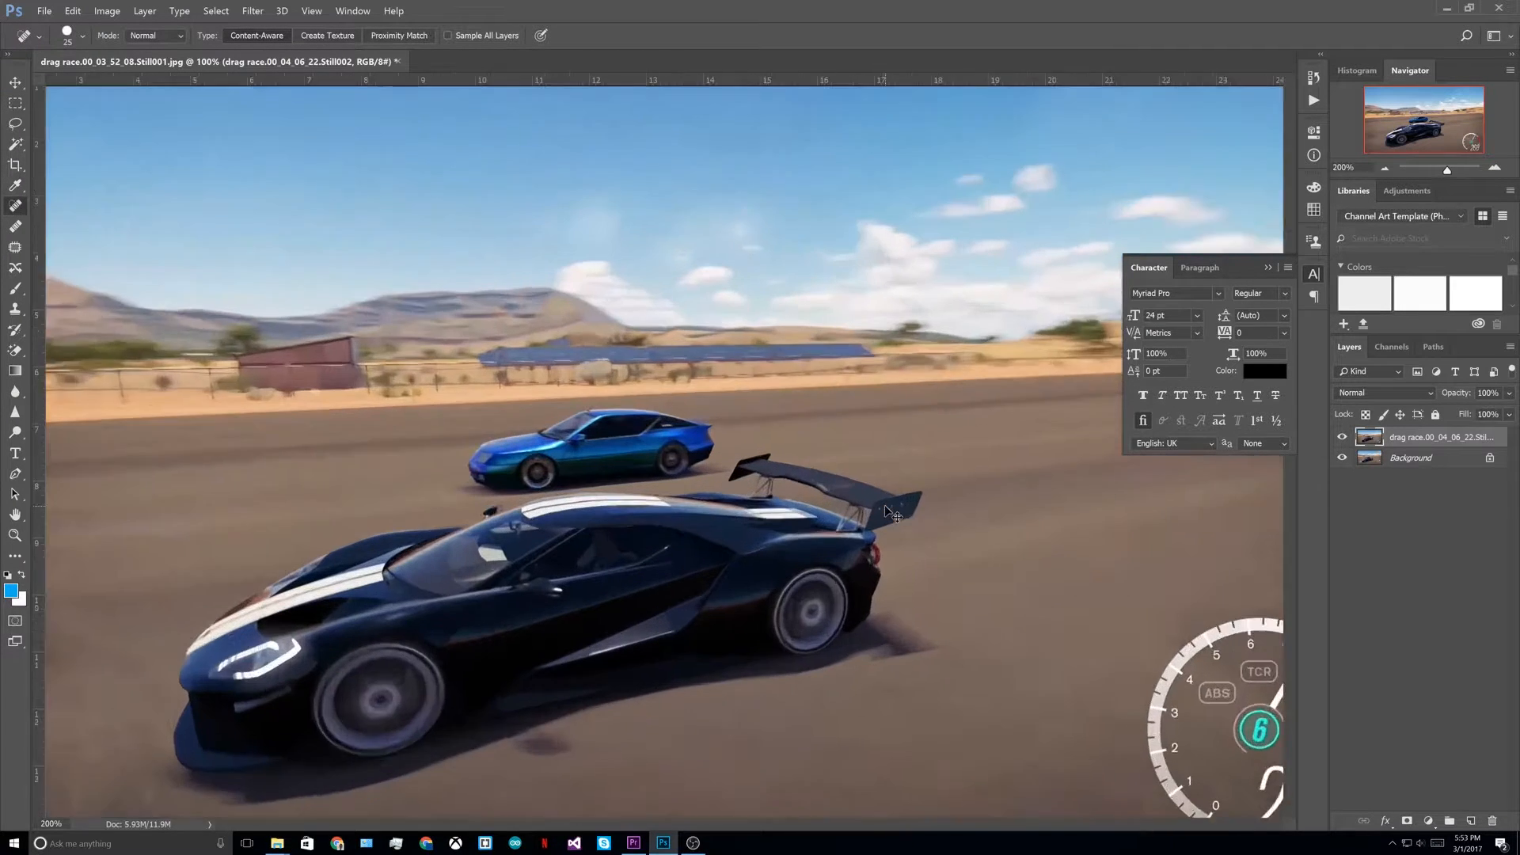
pyautogui.moveTo(847, 829); pyautogui.dragTo(1050, 830)
pyautogui.moveTo(554, 673)
pyautogui.mouseDown()
pyautogui.moveTo(721, 666)
pyautogui.moveTo(882, 682)
pyautogui.mouseUp()
pyautogui.moveTo(619, 664)
pyautogui.mouseDown()
pyautogui.moveTo(576, 673)
pyautogui.moveTo(495, 740)
pyautogui.mouseUp()
pyautogui.scroll(-3, 577, 606)
pyautogui.scroll(-7, 576, 607)
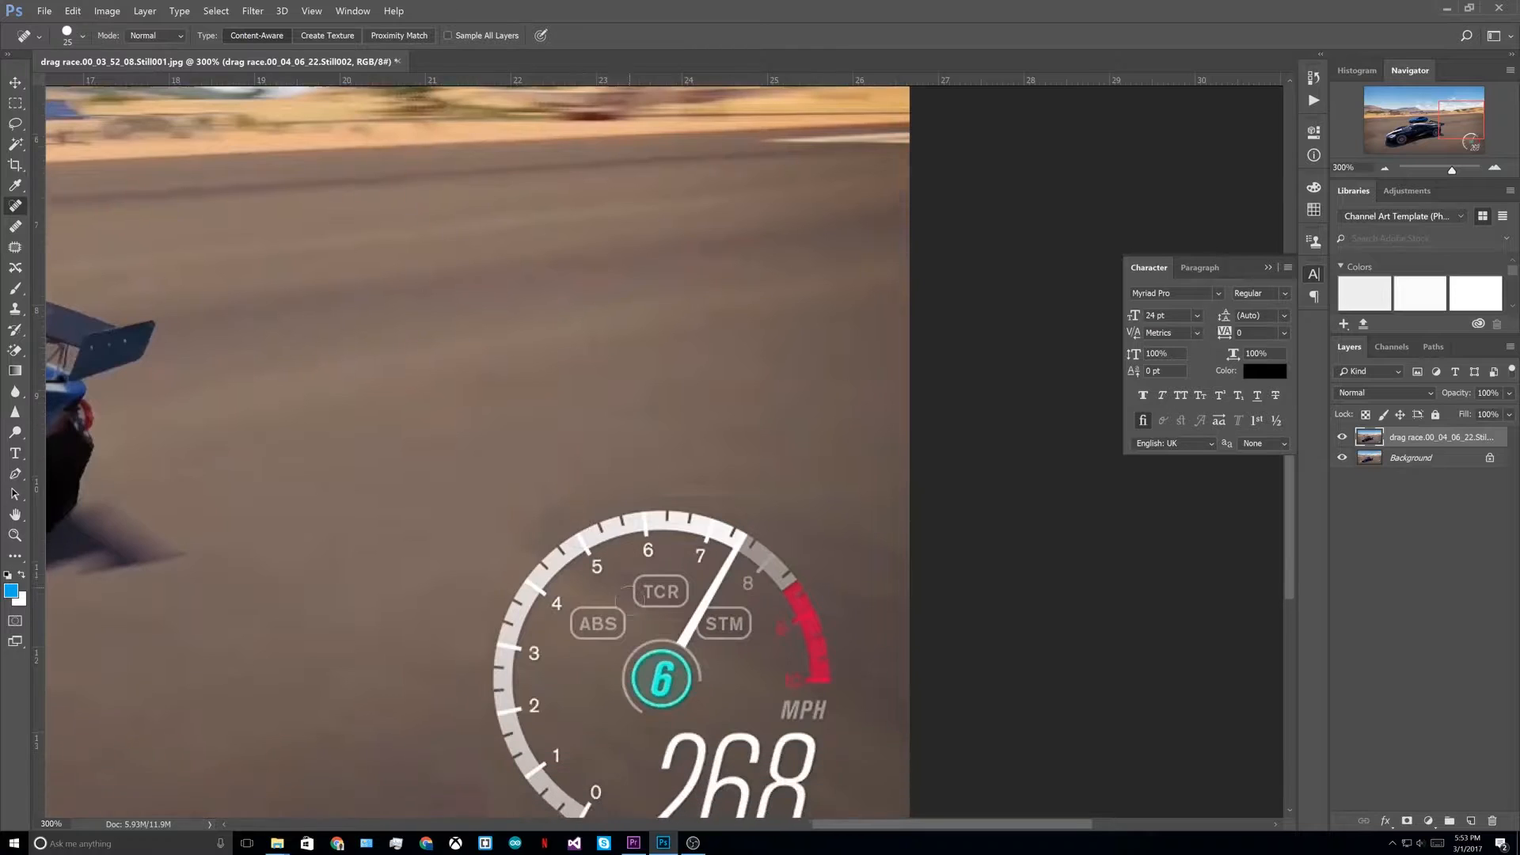
pyautogui.moveTo(490, 616); pyautogui.dragTo(486, 656)
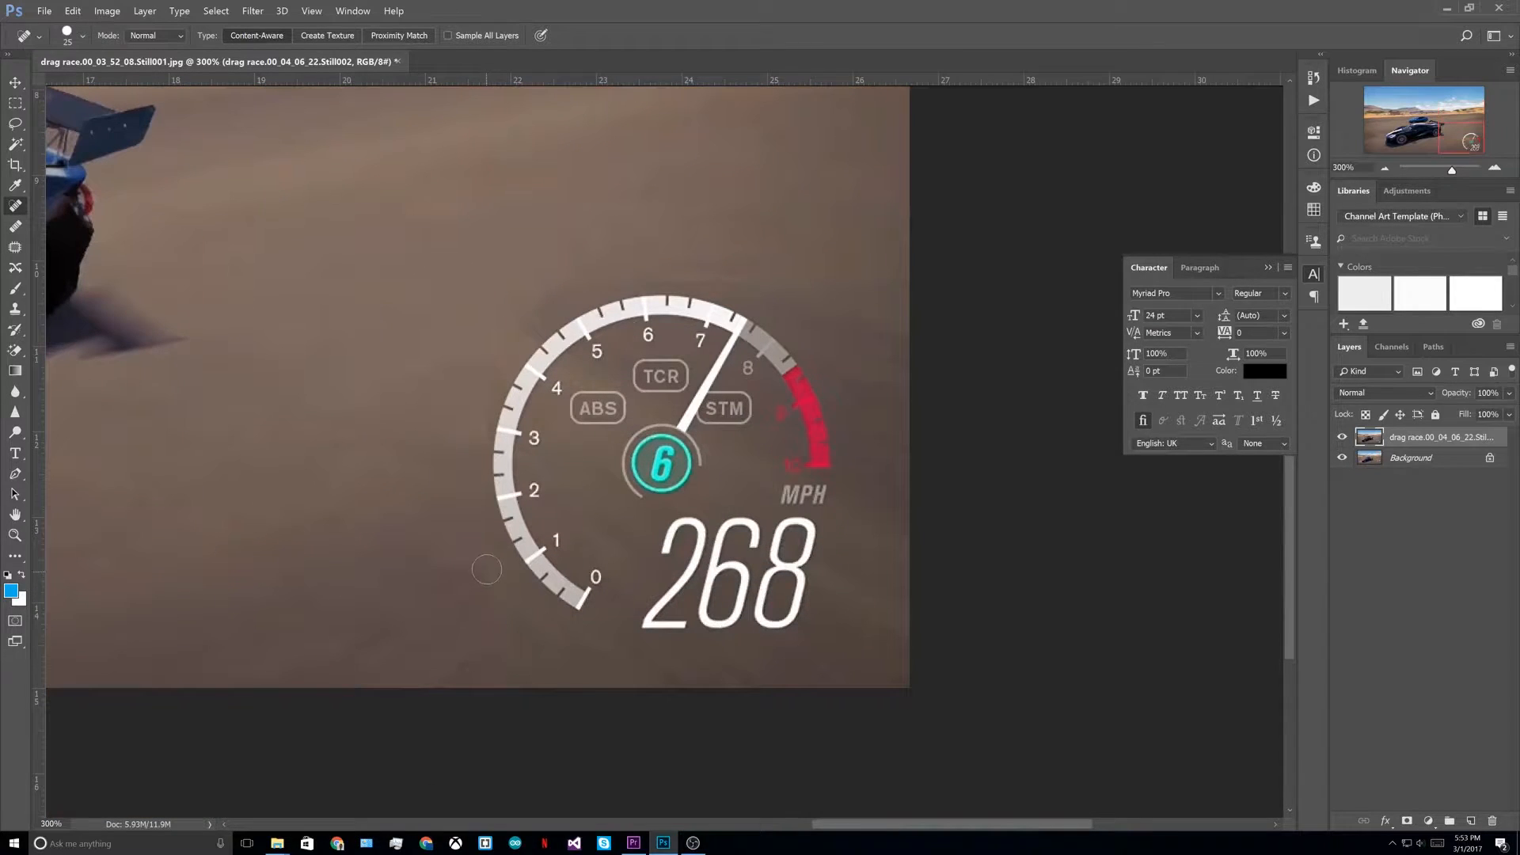
pyautogui.moveTo(486, 542)
pyautogui.mouseDown()
pyautogui.moveTo(509, 643)
pyautogui.moveTo(556, 675)
pyautogui.moveTo(823, 691)
pyautogui.mouseUp()
pyautogui.moveTo(499, 657); pyautogui.dragTo(629, 684)
pyautogui.moveTo(679, 265); pyautogui.dragTo(929, 272)
pyautogui.hotkey('ctrl', '0')
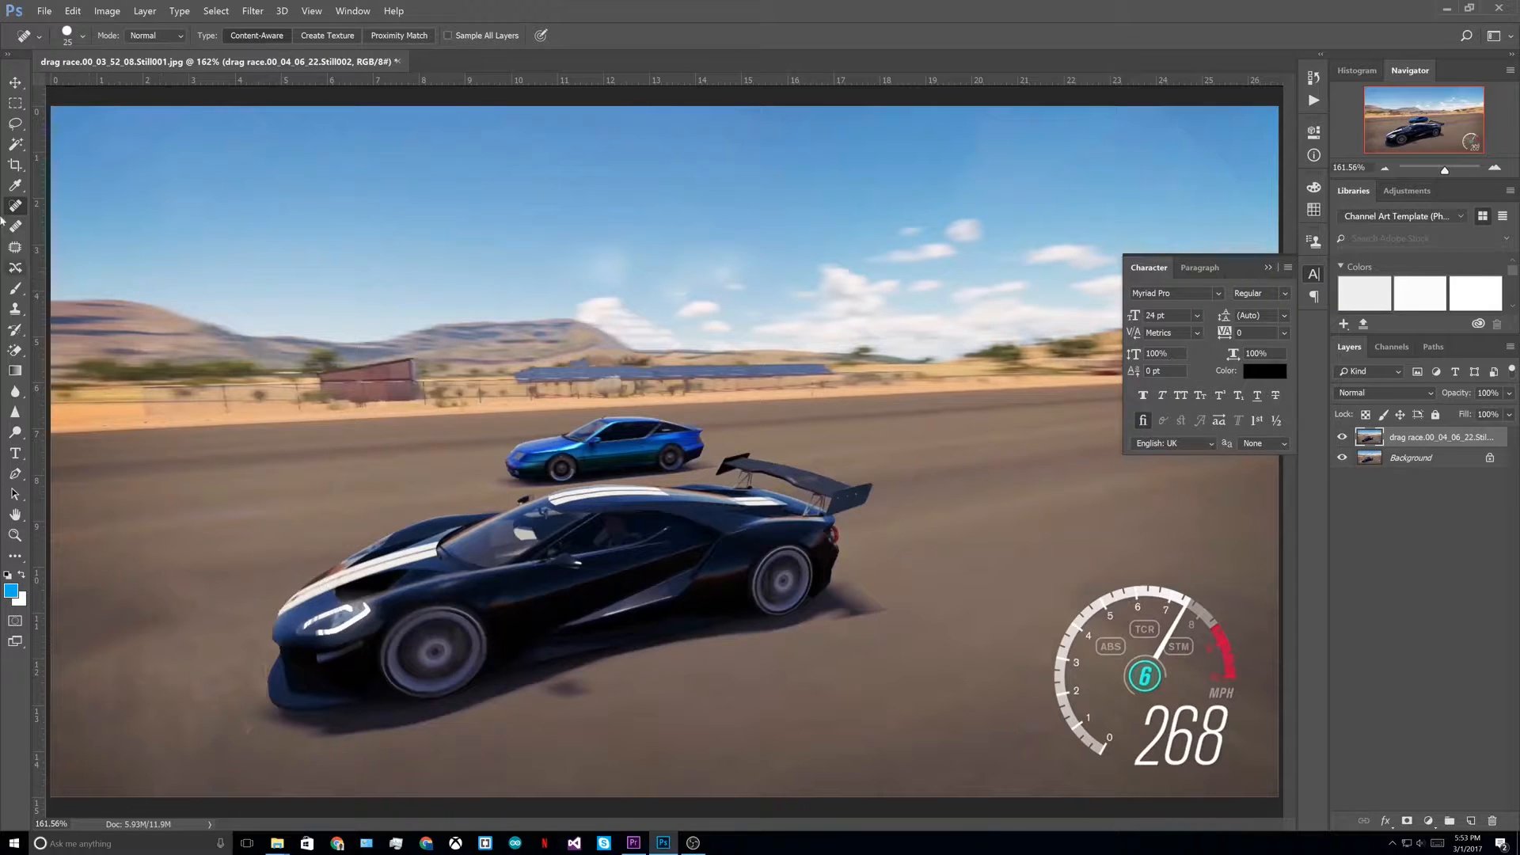
pyautogui.click(15, 454)
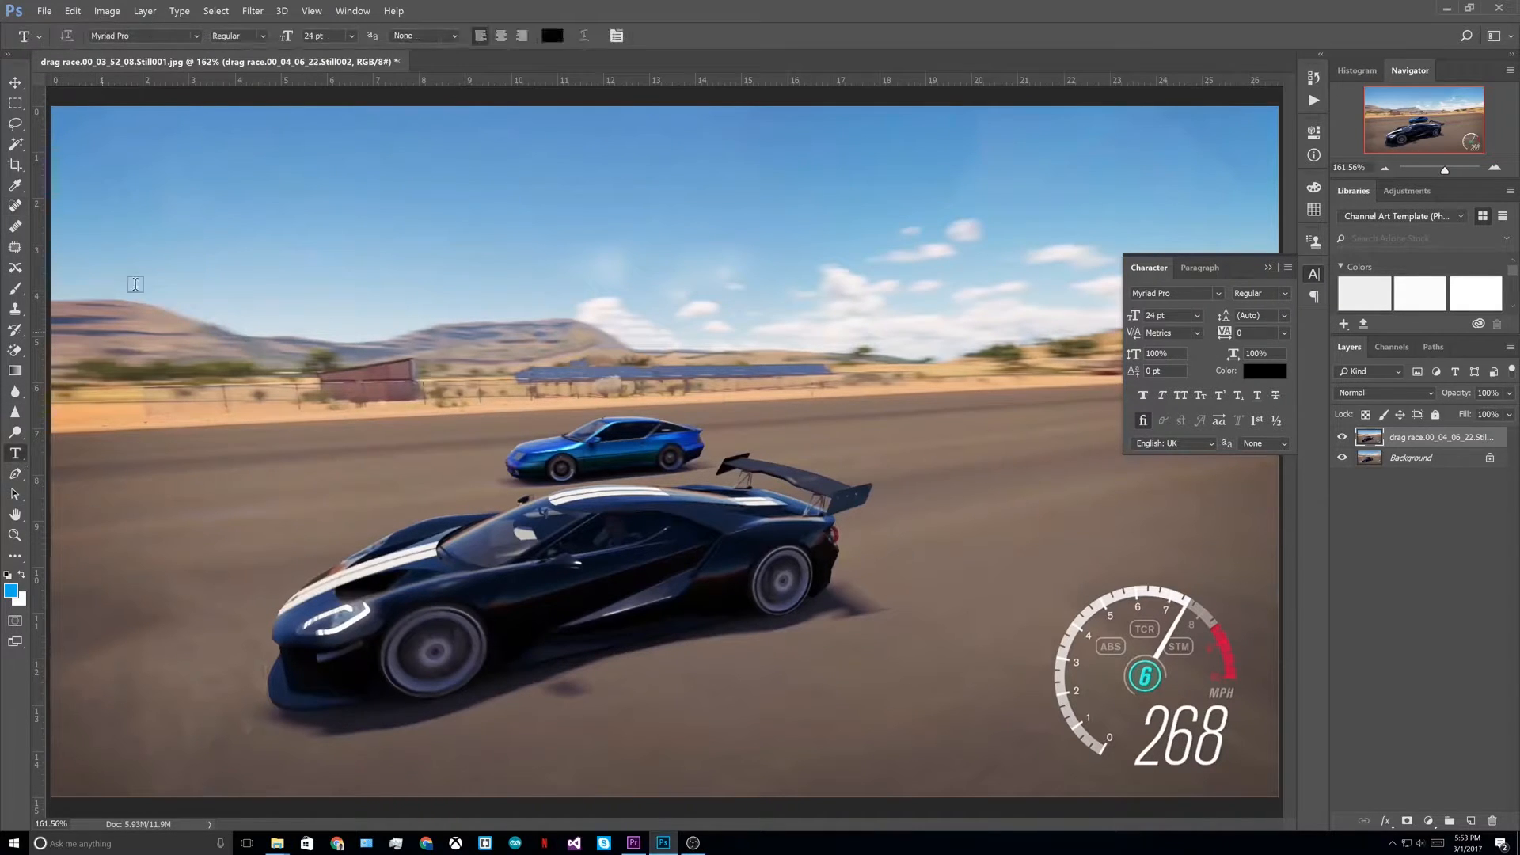
pyautogui.click(205, 194)
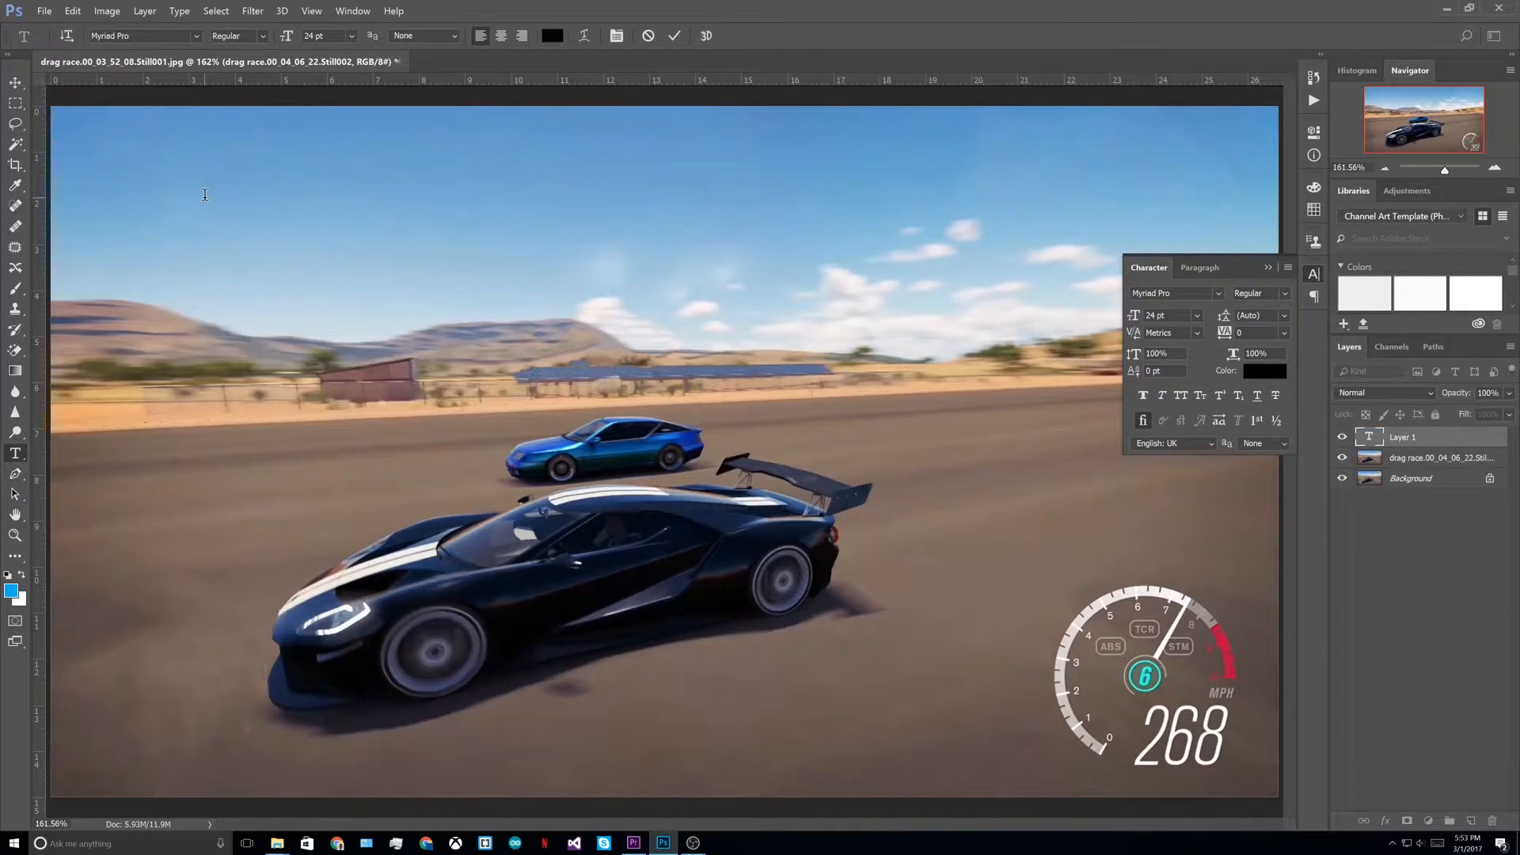
pyautogui.hotkey('ctrl', 's')
pyautogui.click(433, 420)
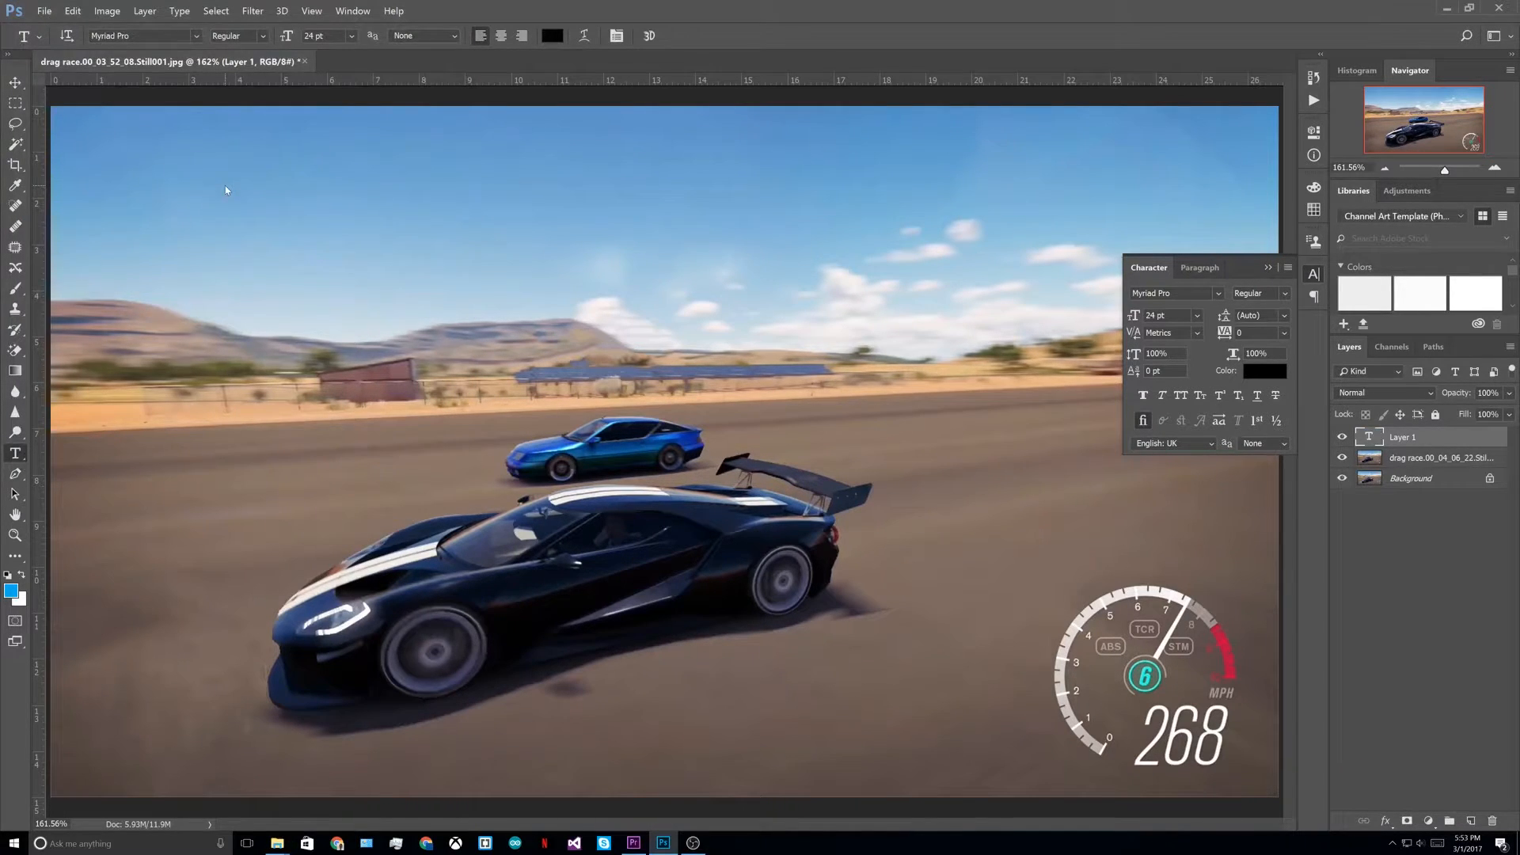
pyautogui.hotkey('ctrl', 'o')
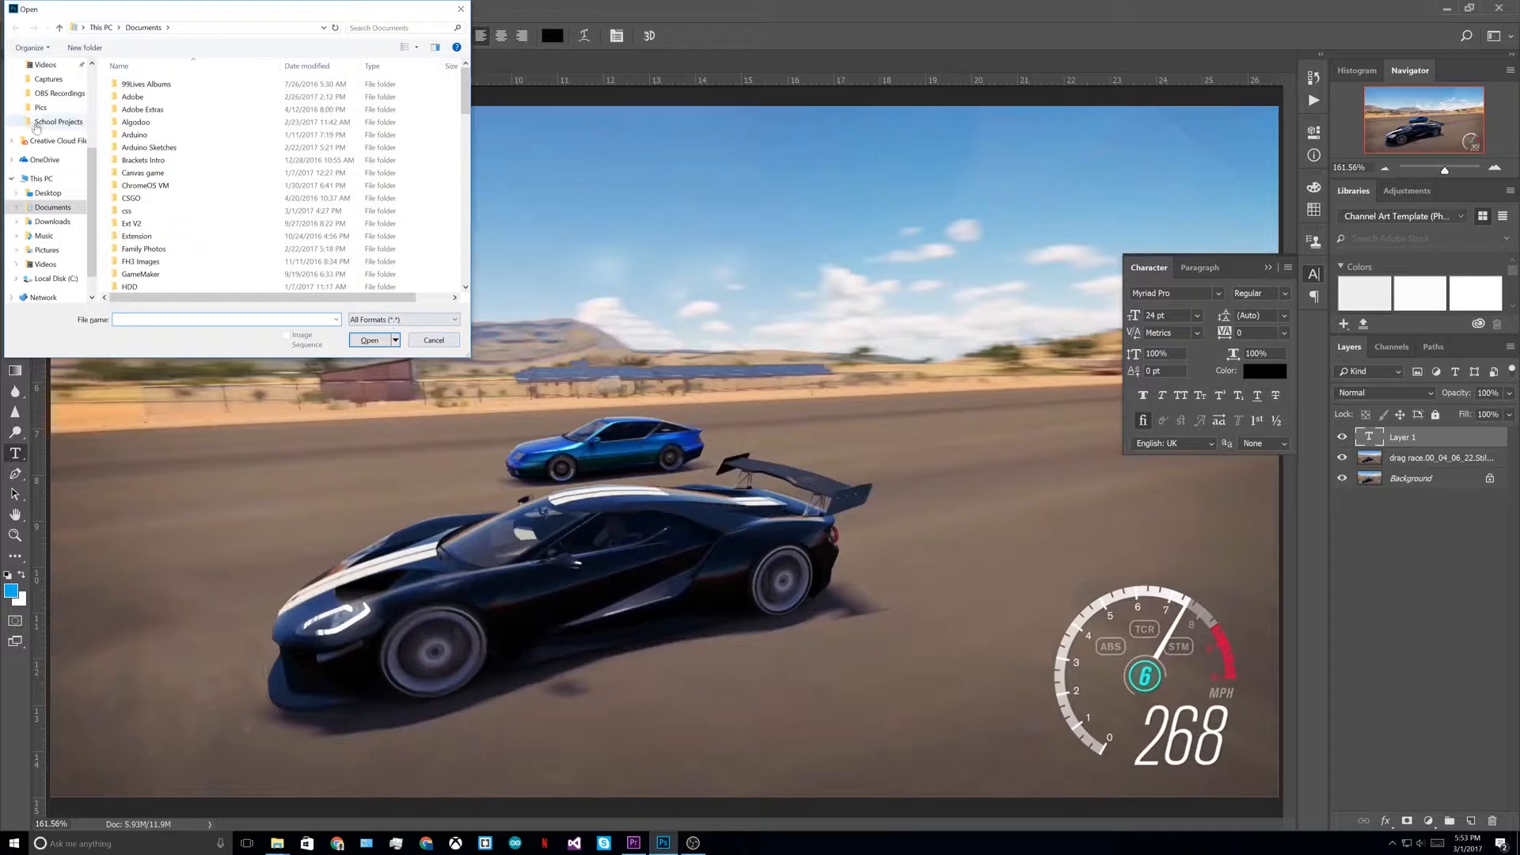
pyautogui.scroll(3, 52, 107)
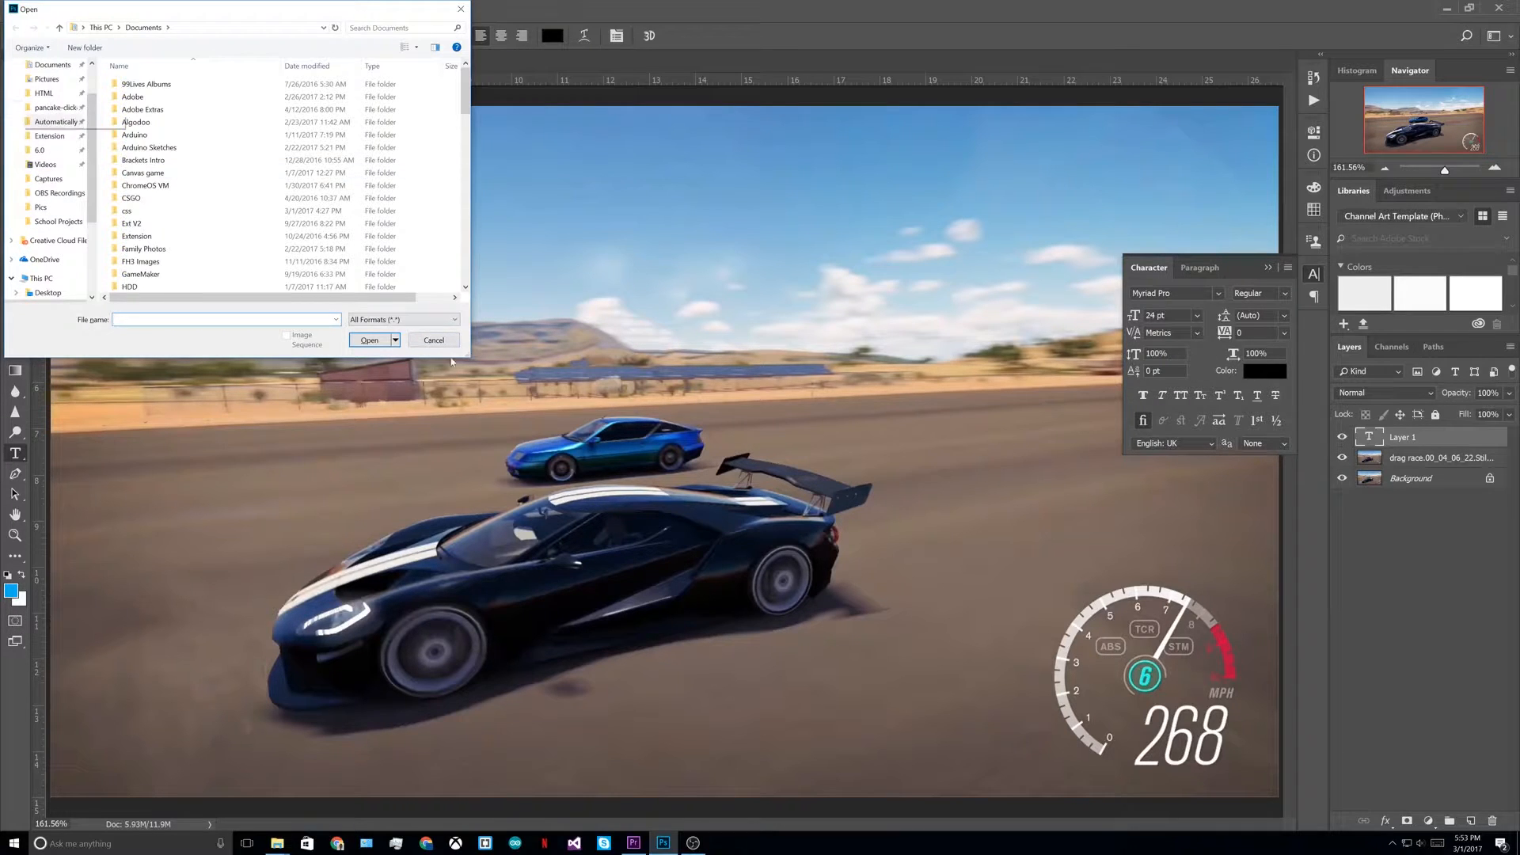
pyautogui.click(434, 339)
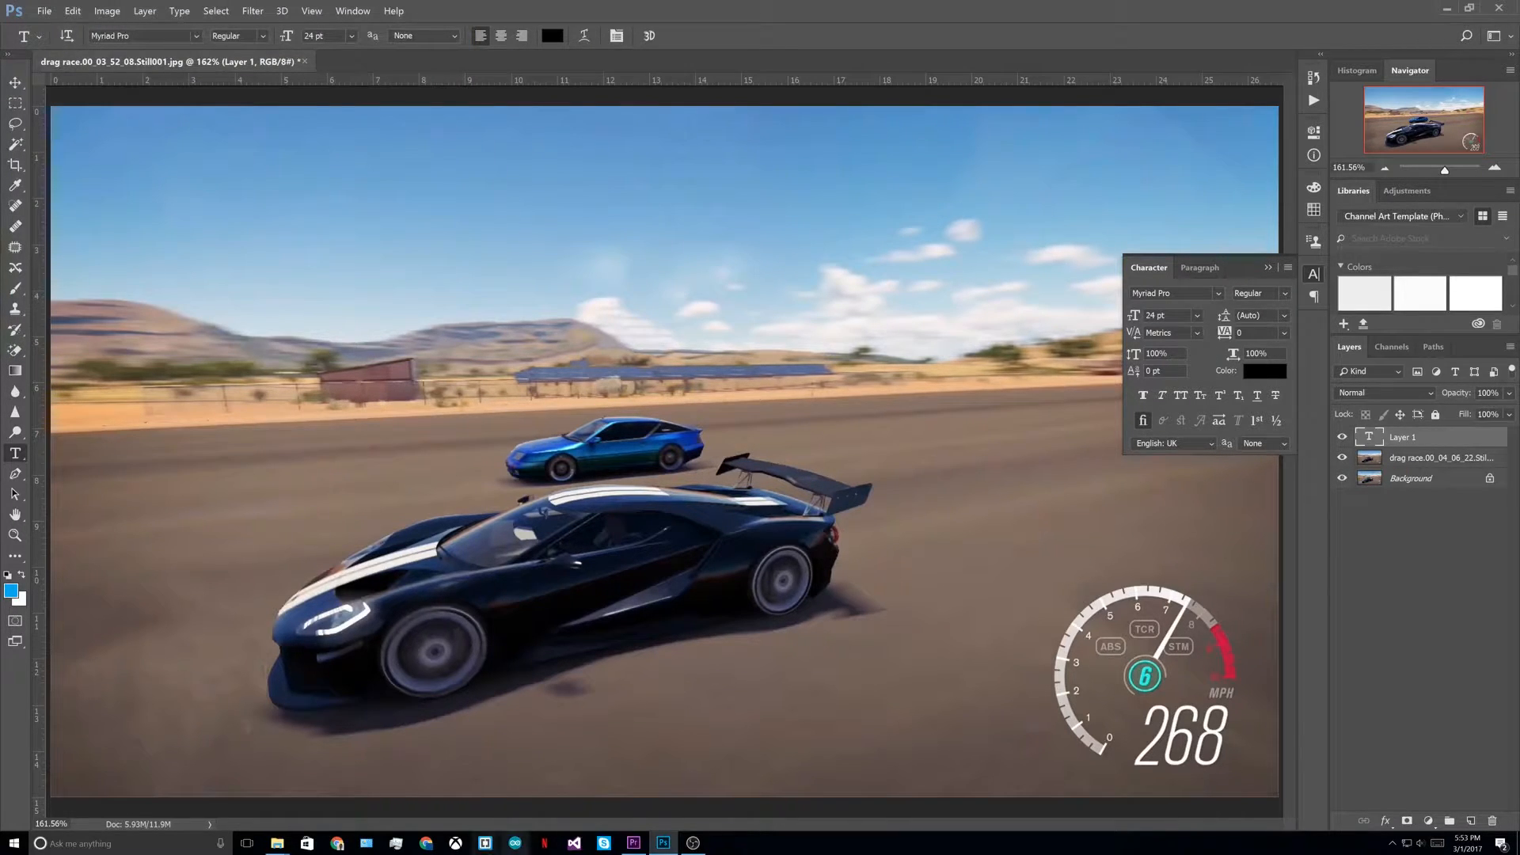
# Step: Open the recent file Untitled-1.psd, dismiss the new library offer, and select its fh3 logo layer
pyautogui.rightClick(663, 842)
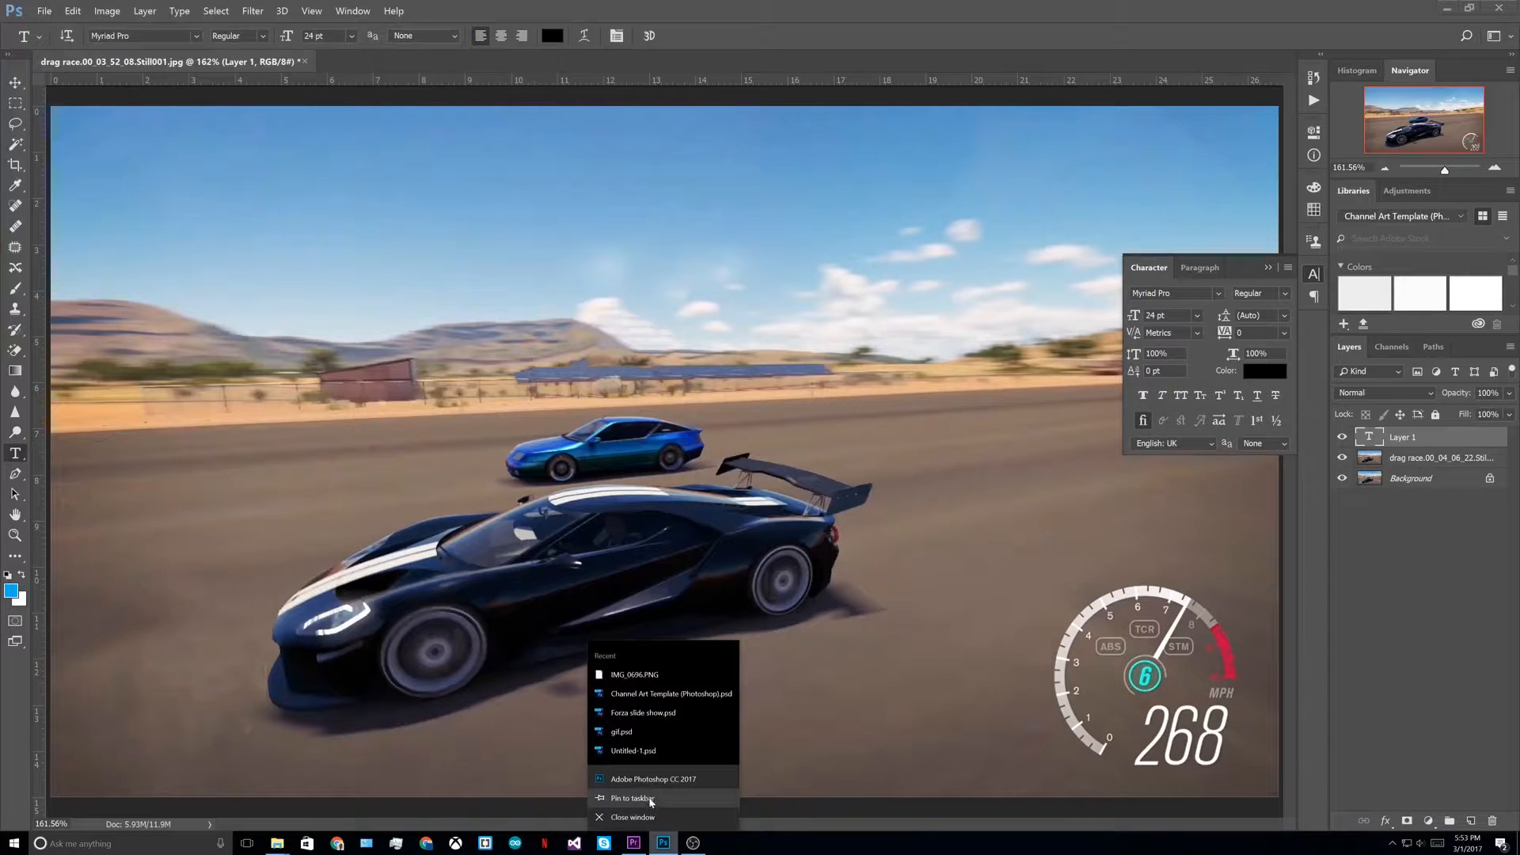
pyautogui.click(663, 749)
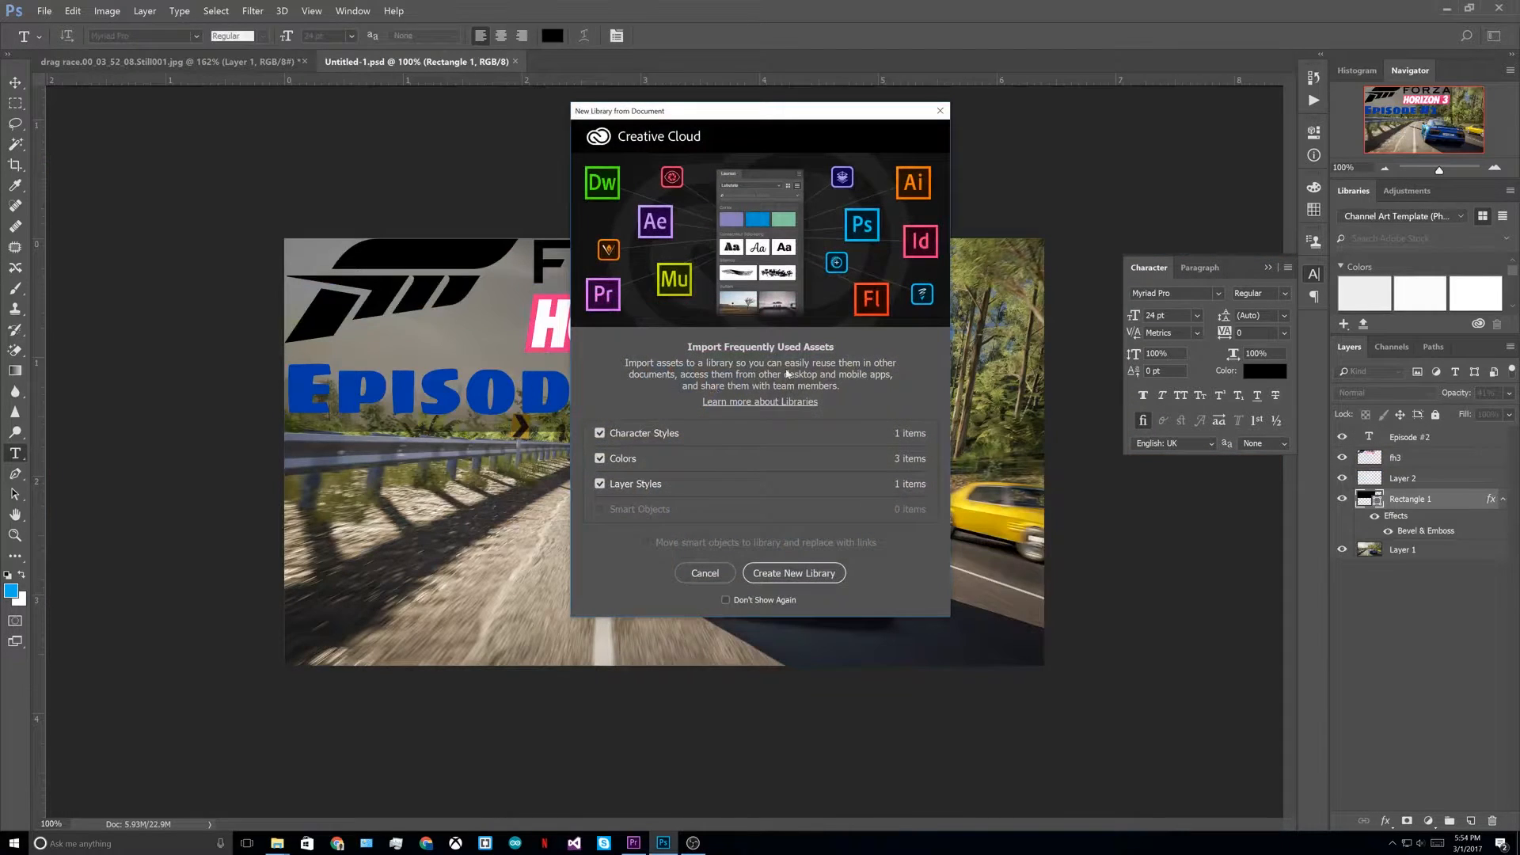
pyautogui.click(729, 577)
pyautogui.click(1404, 459)
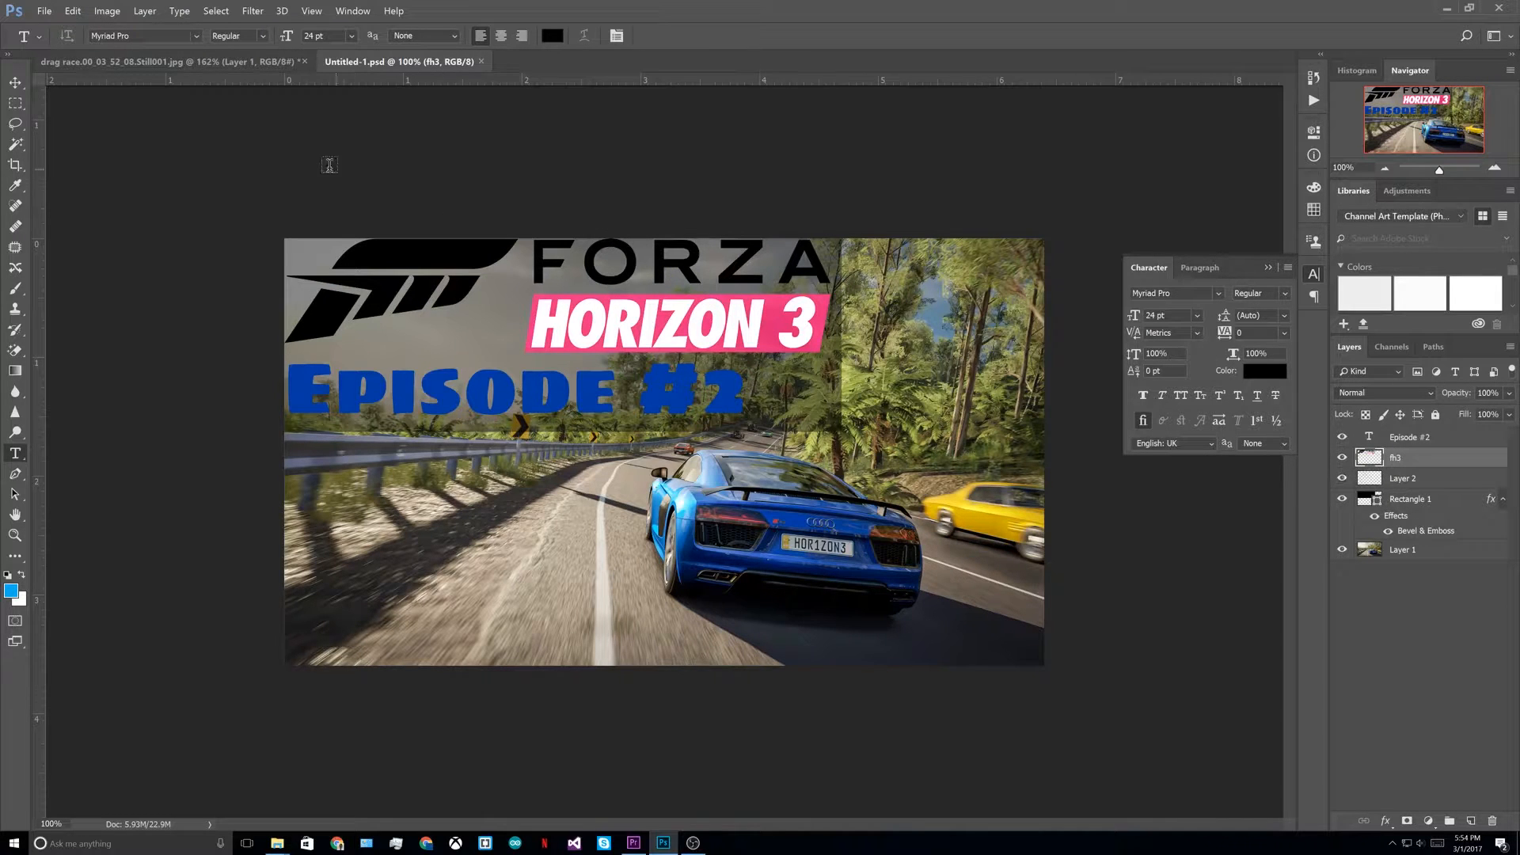
# Step: Return to the drag race document and delete its empty text layer
pyautogui.click(238, 61)
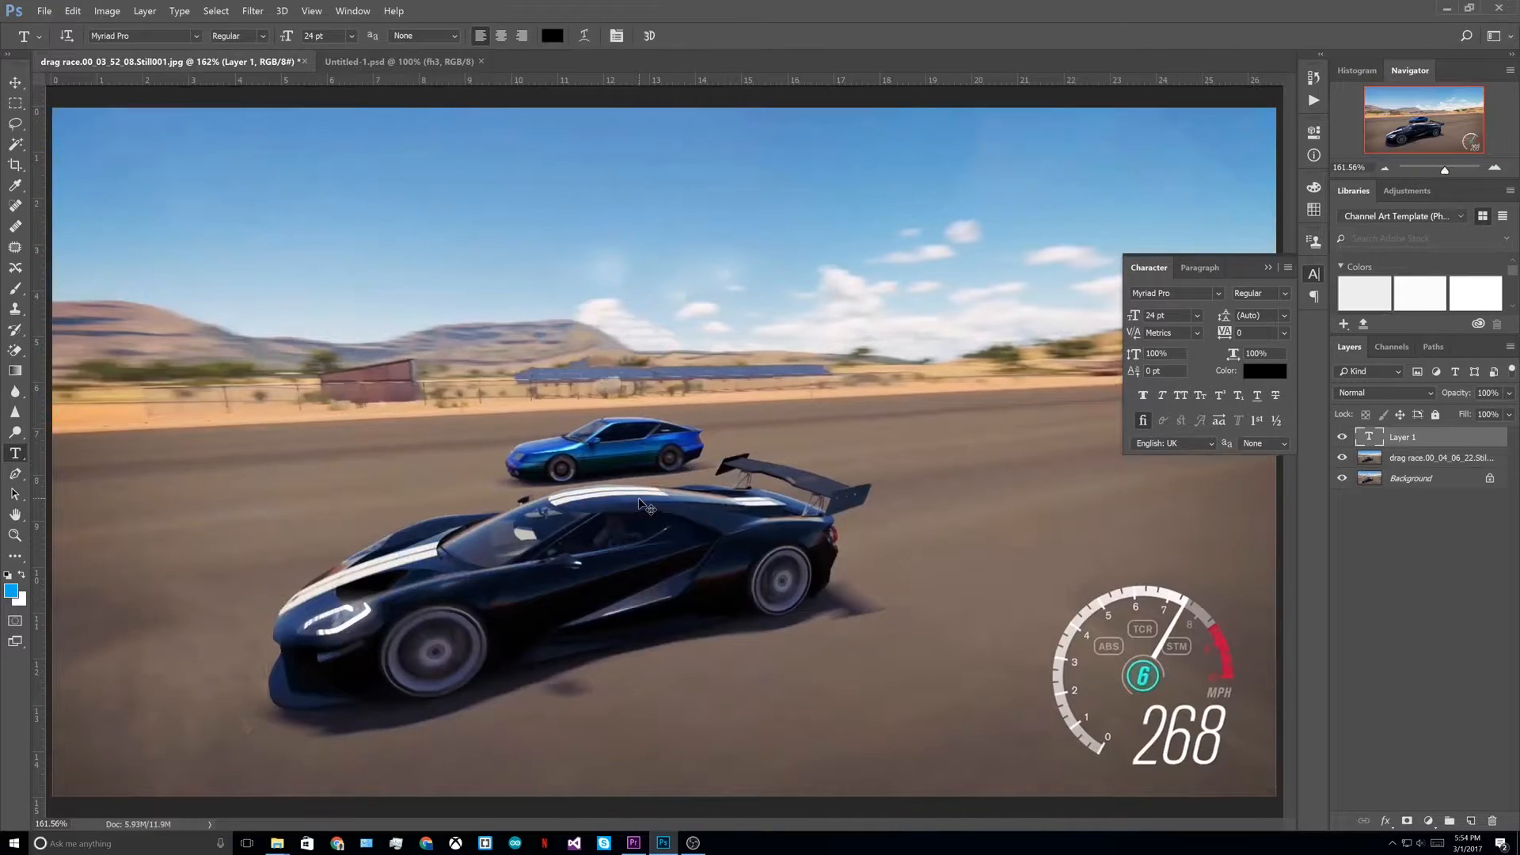
pyautogui.hotkey('ctrl', '1')
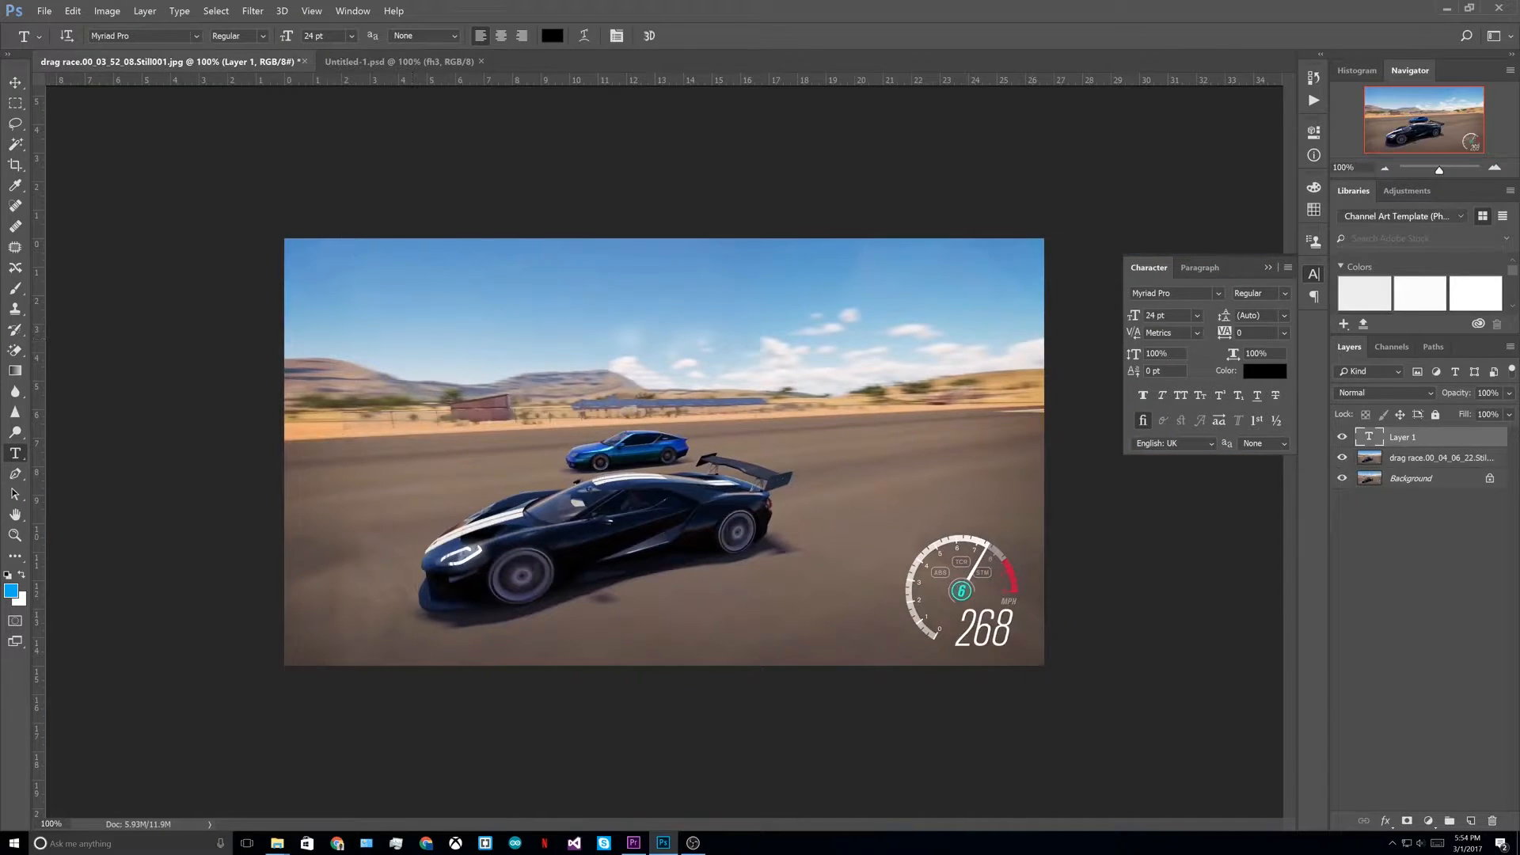
pyautogui.rightClick(1453, 449)
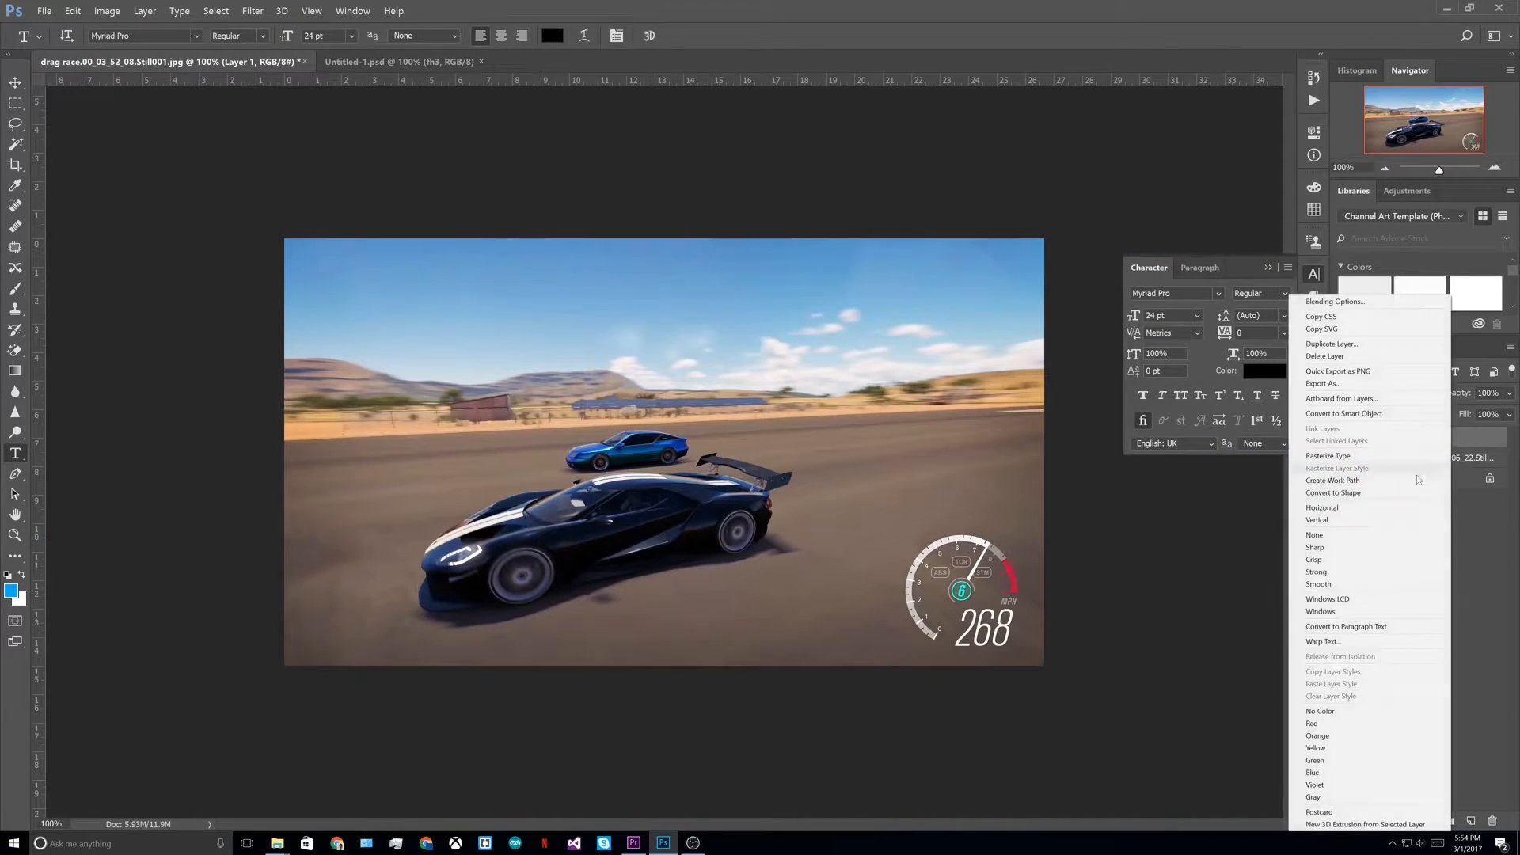
pyautogui.click(1346, 356)
pyautogui.click(710, 315)
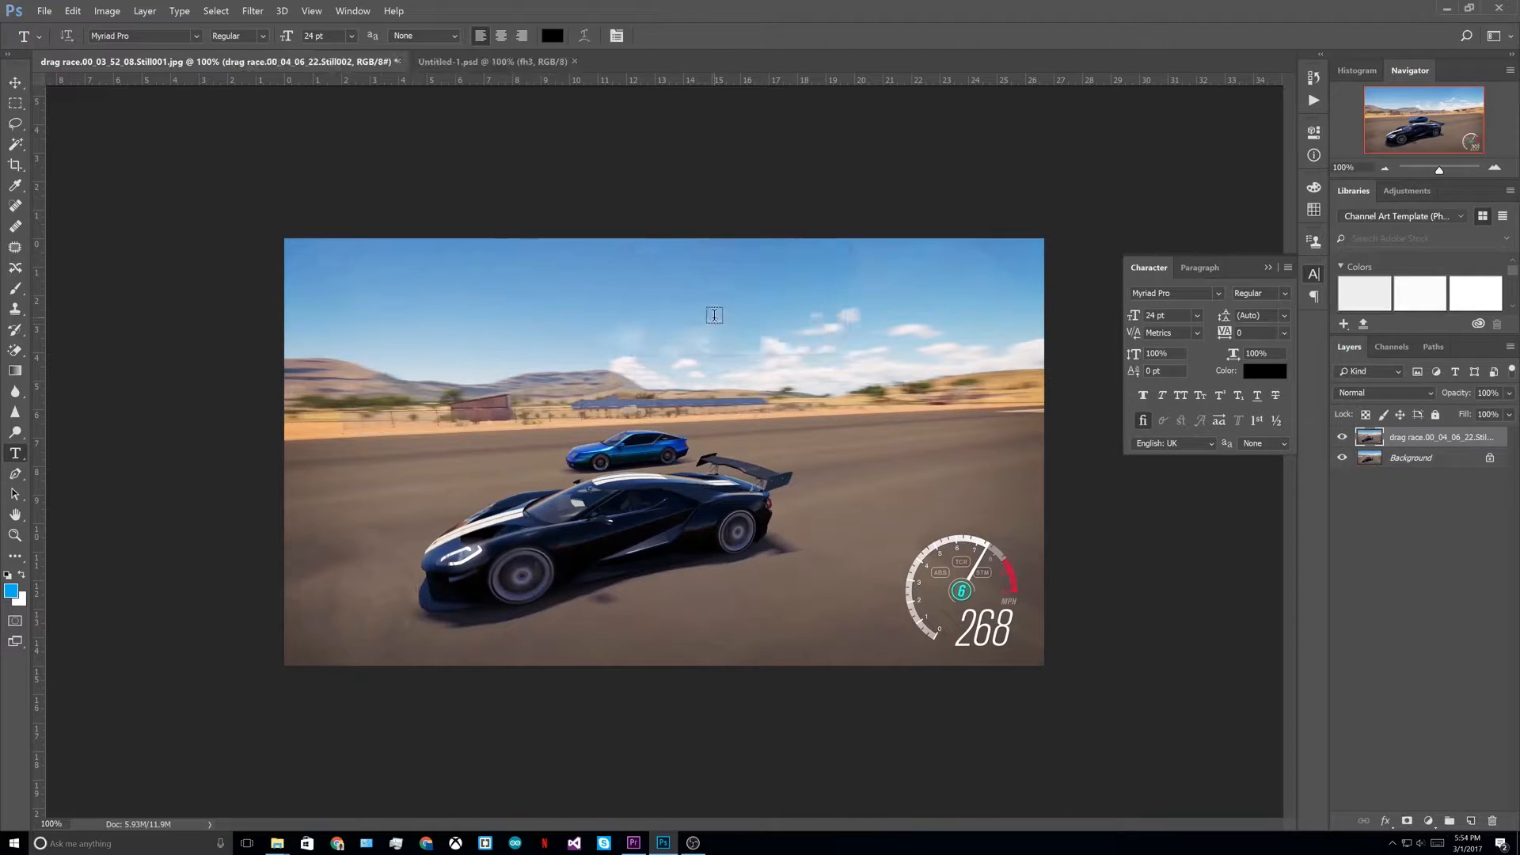
# Step: In Untitled-1.psd, convert the fh3 logo layer to a smart object and rasterize it again
pyautogui.click(492, 61)
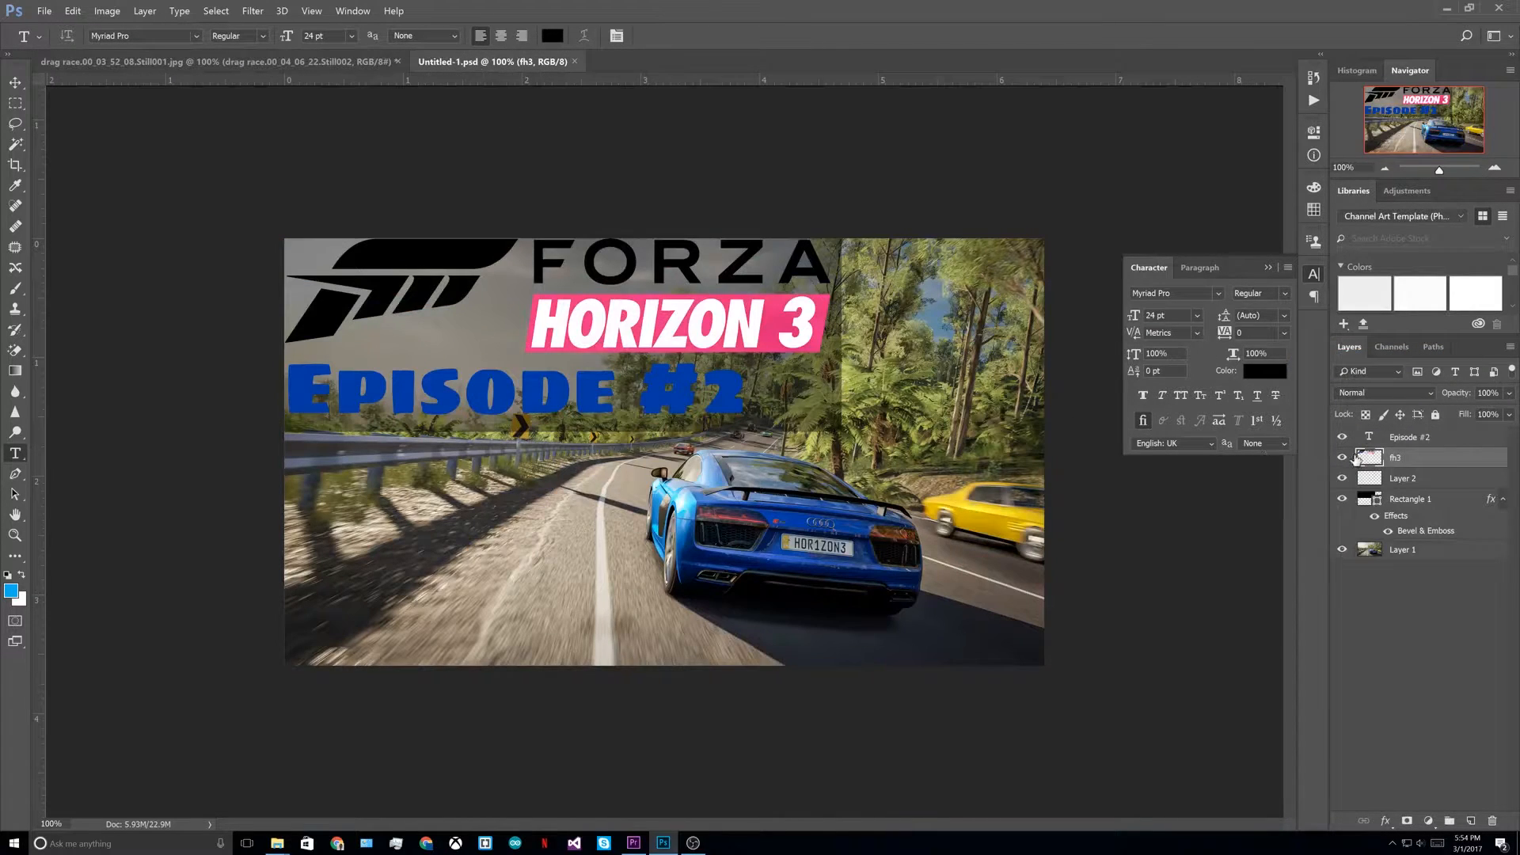
pyautogui.rightClick(1447, 463)
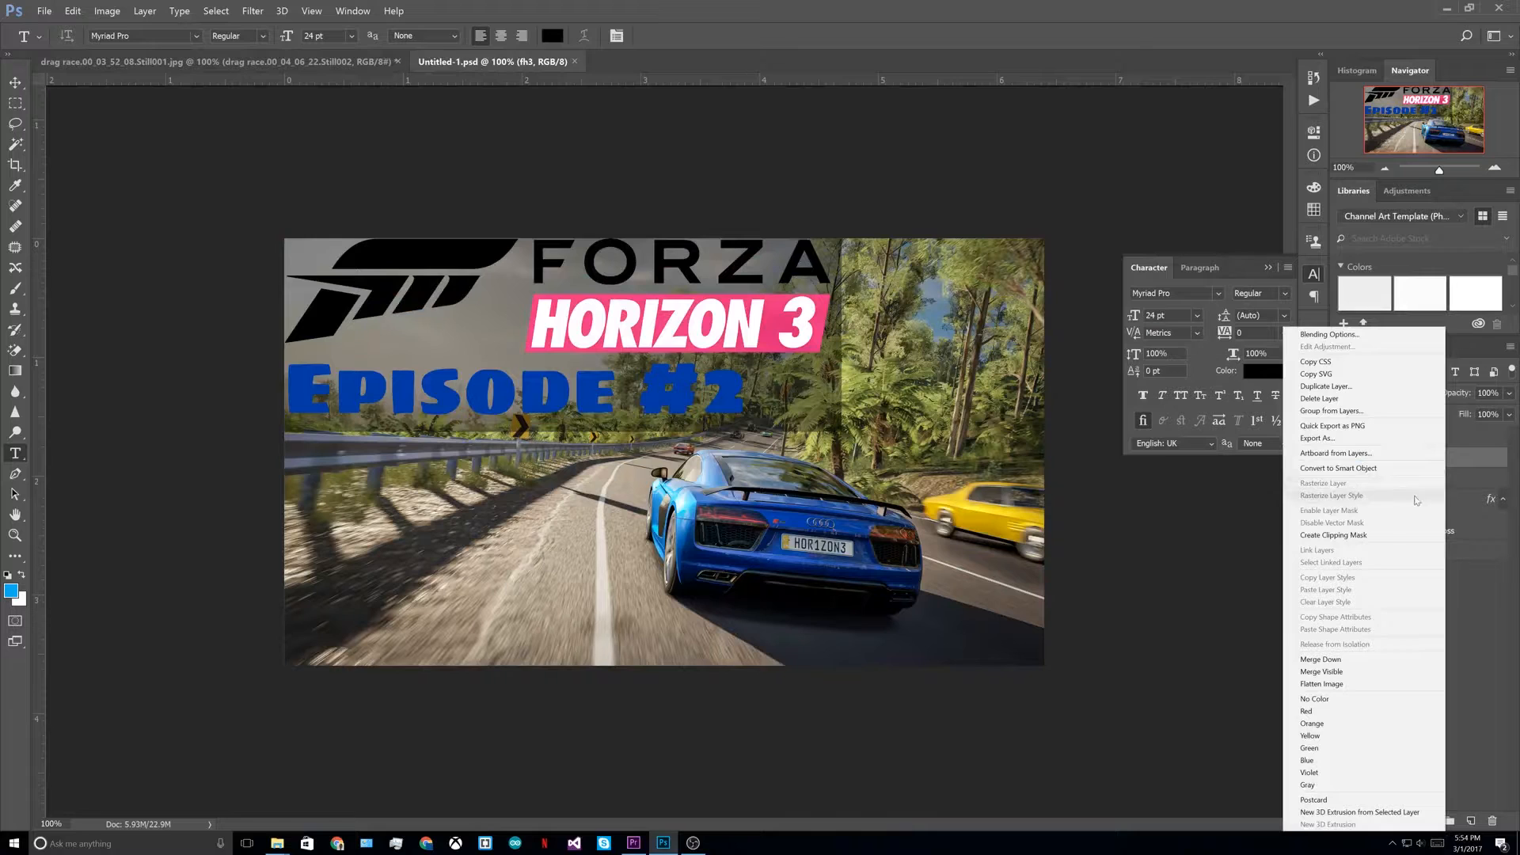
pyautogui.click(1484, 615)
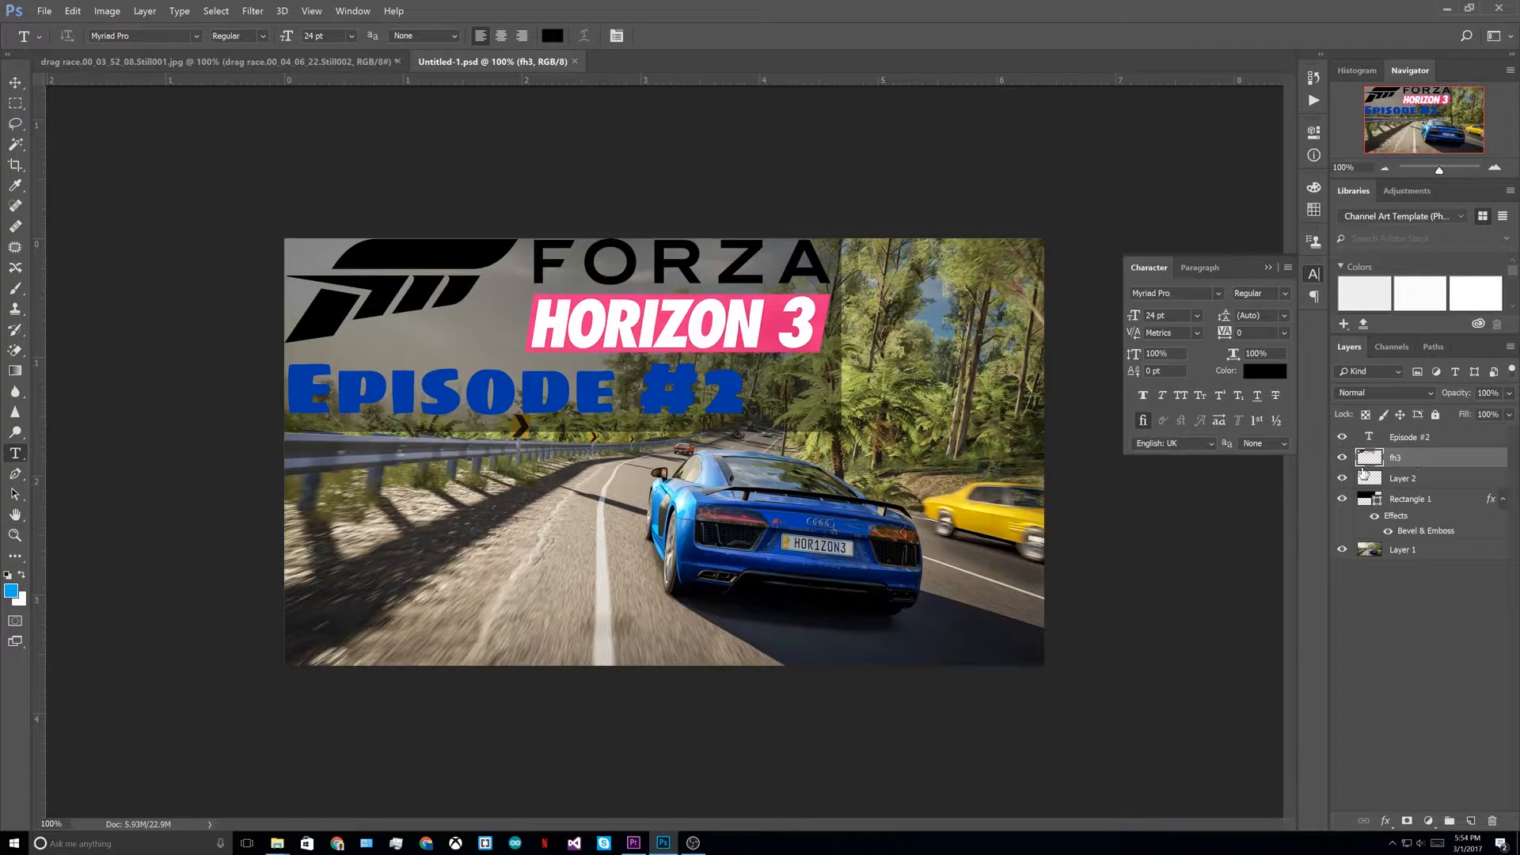
pyautogui.doubleClick(1363, 471)
pyautogui.press('Escape')
pyautogui.rightClick(1398, 458)
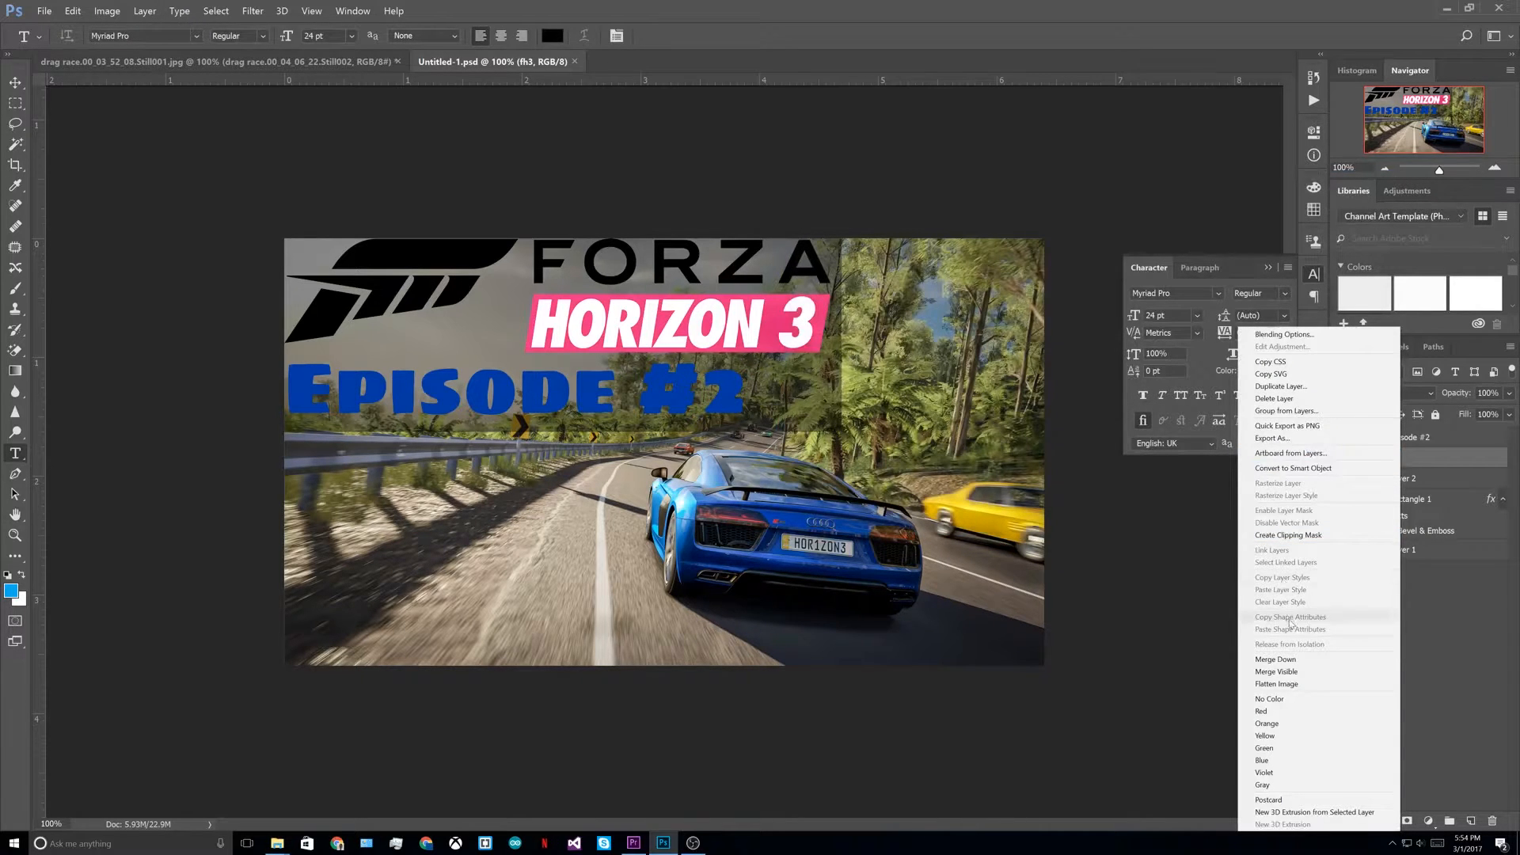
pyautogui.click(1306, 477)
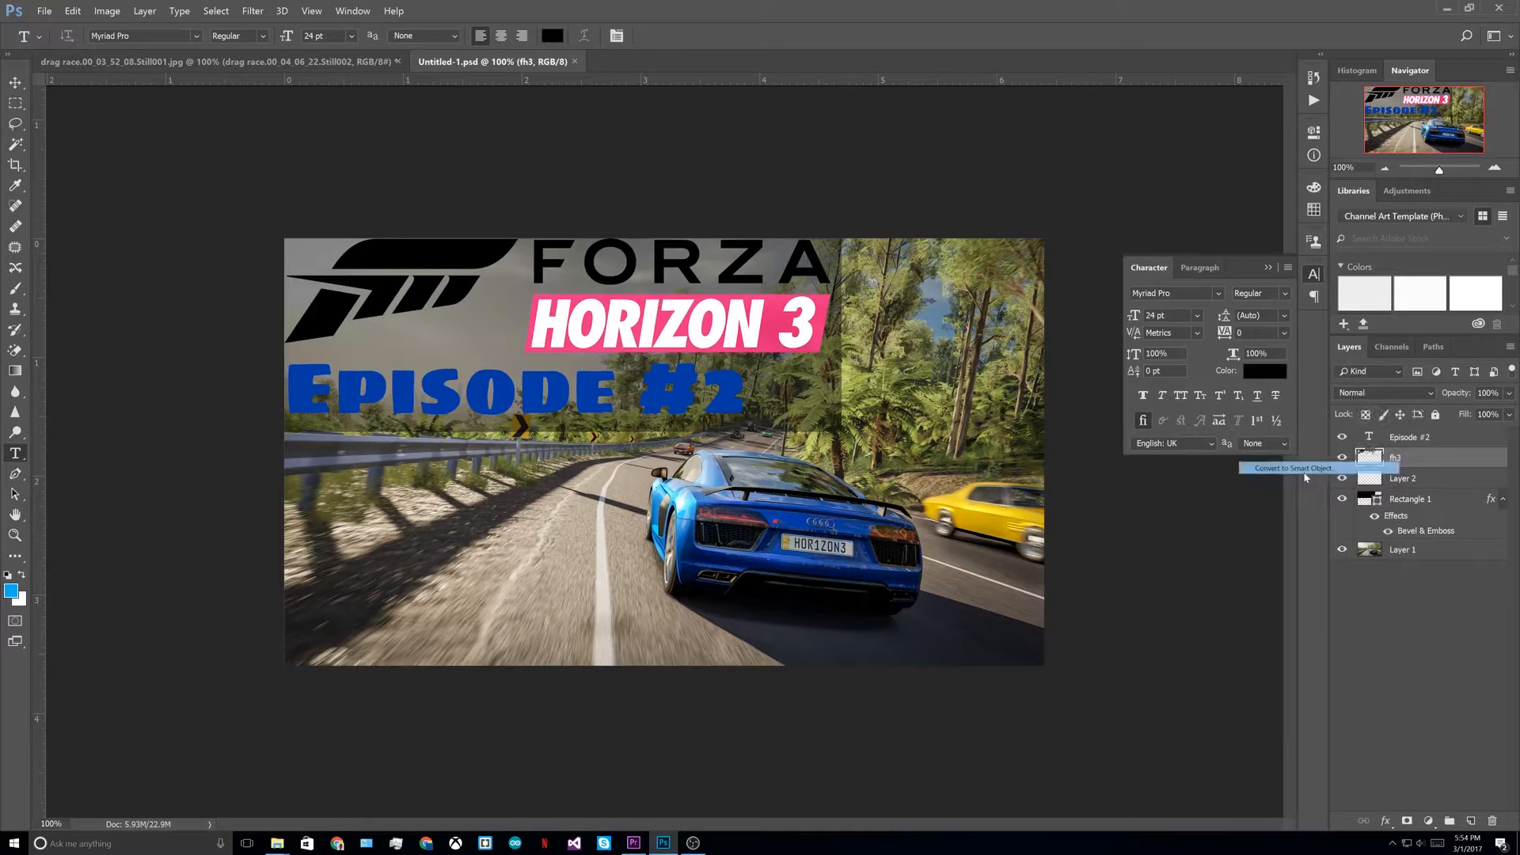
pyautogui.rightClick(1365, 455)
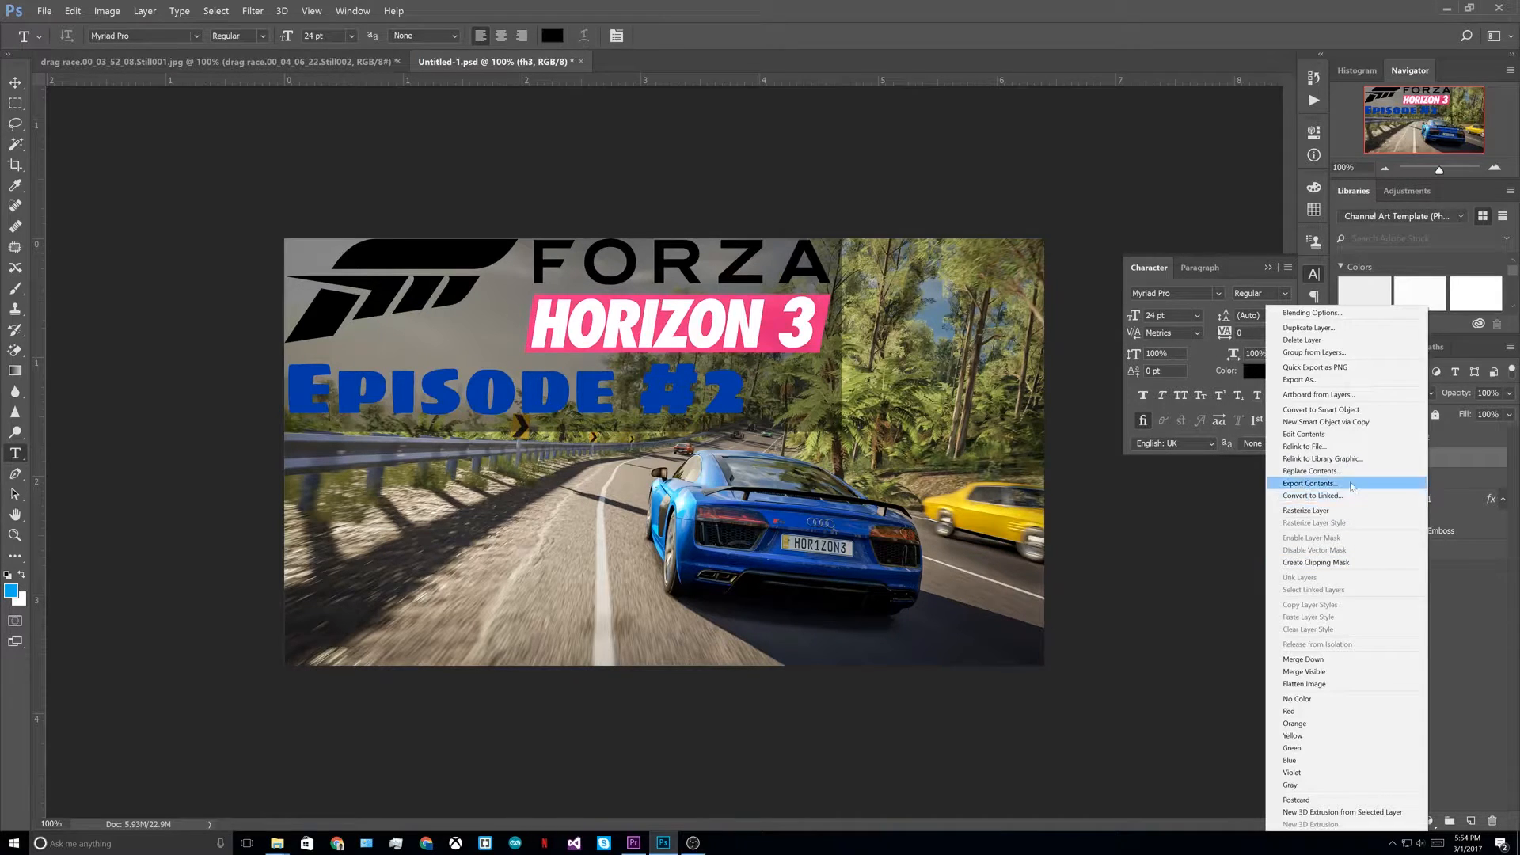
pyautogui.click(1344, 511)
# Step: Duplicate the fh3 logo layer and bring the copy into the drag race document
pyautogui.rightClick(1387, 465)
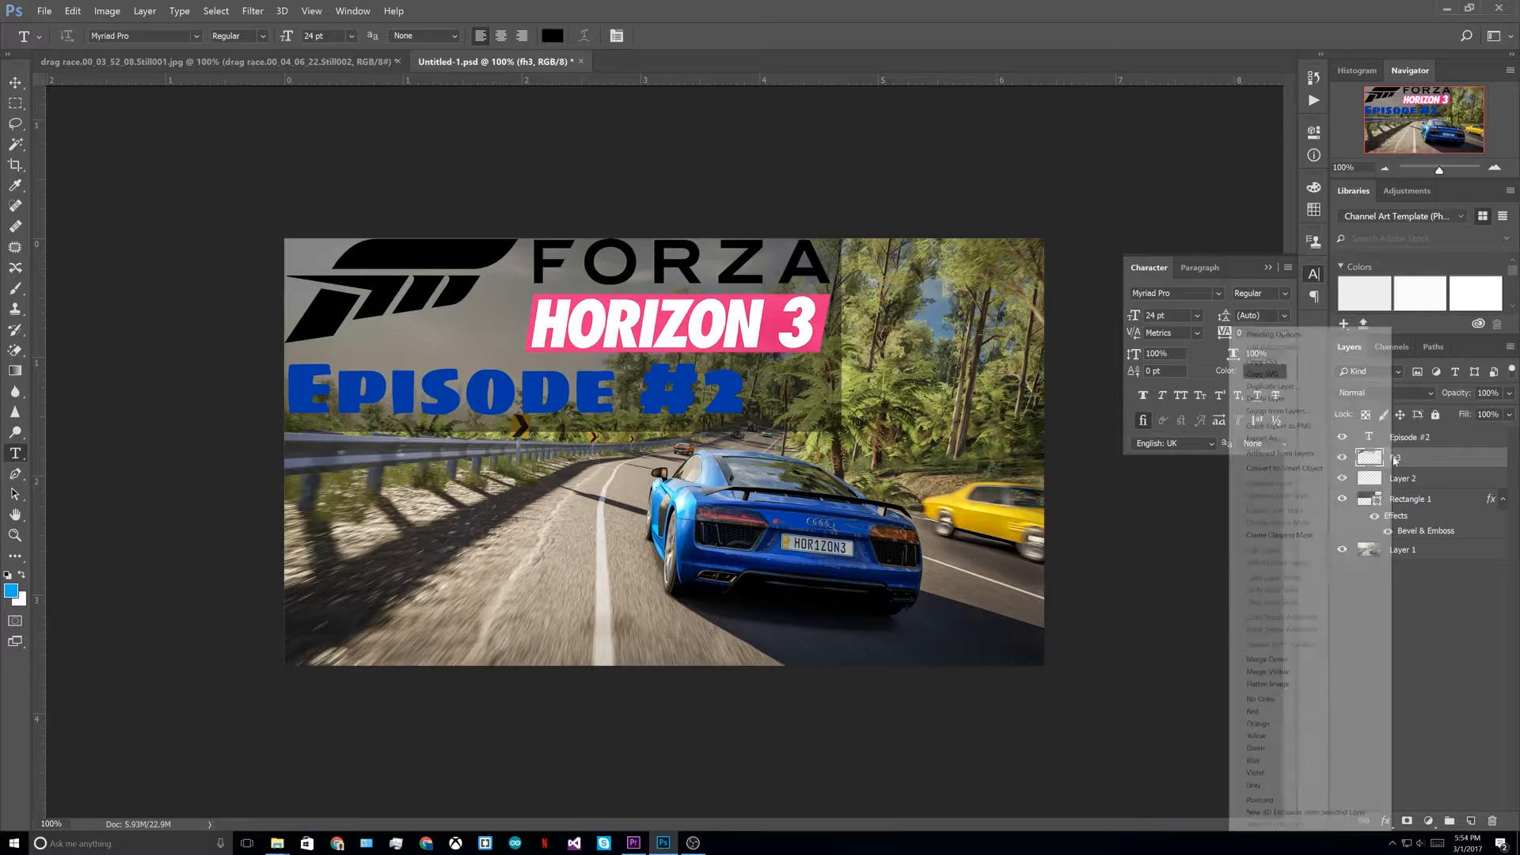
pyautogui.click(1311, 387)
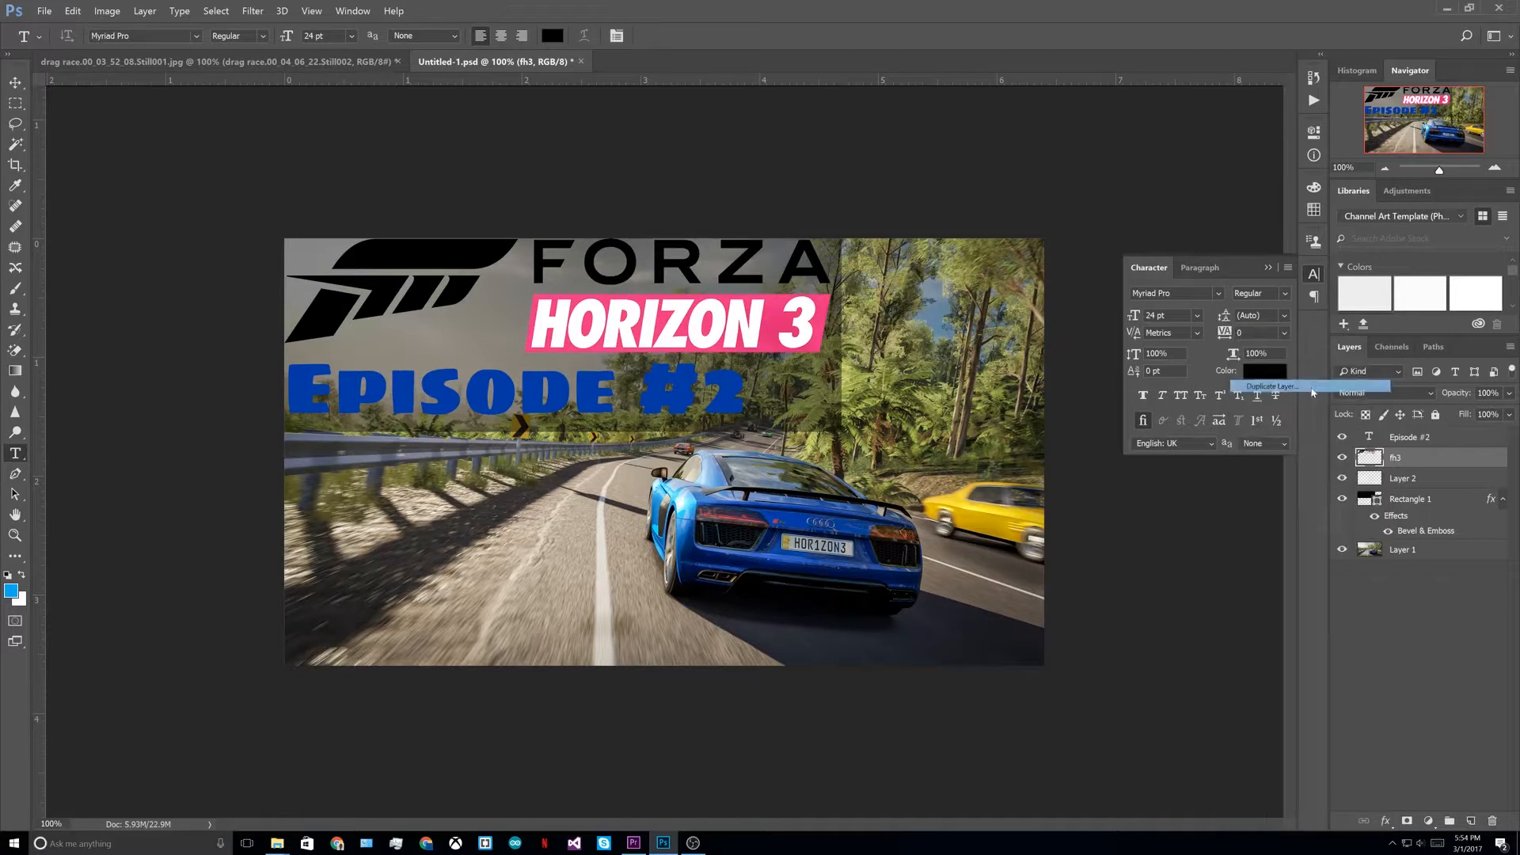
pyautogui.click(898, 256)
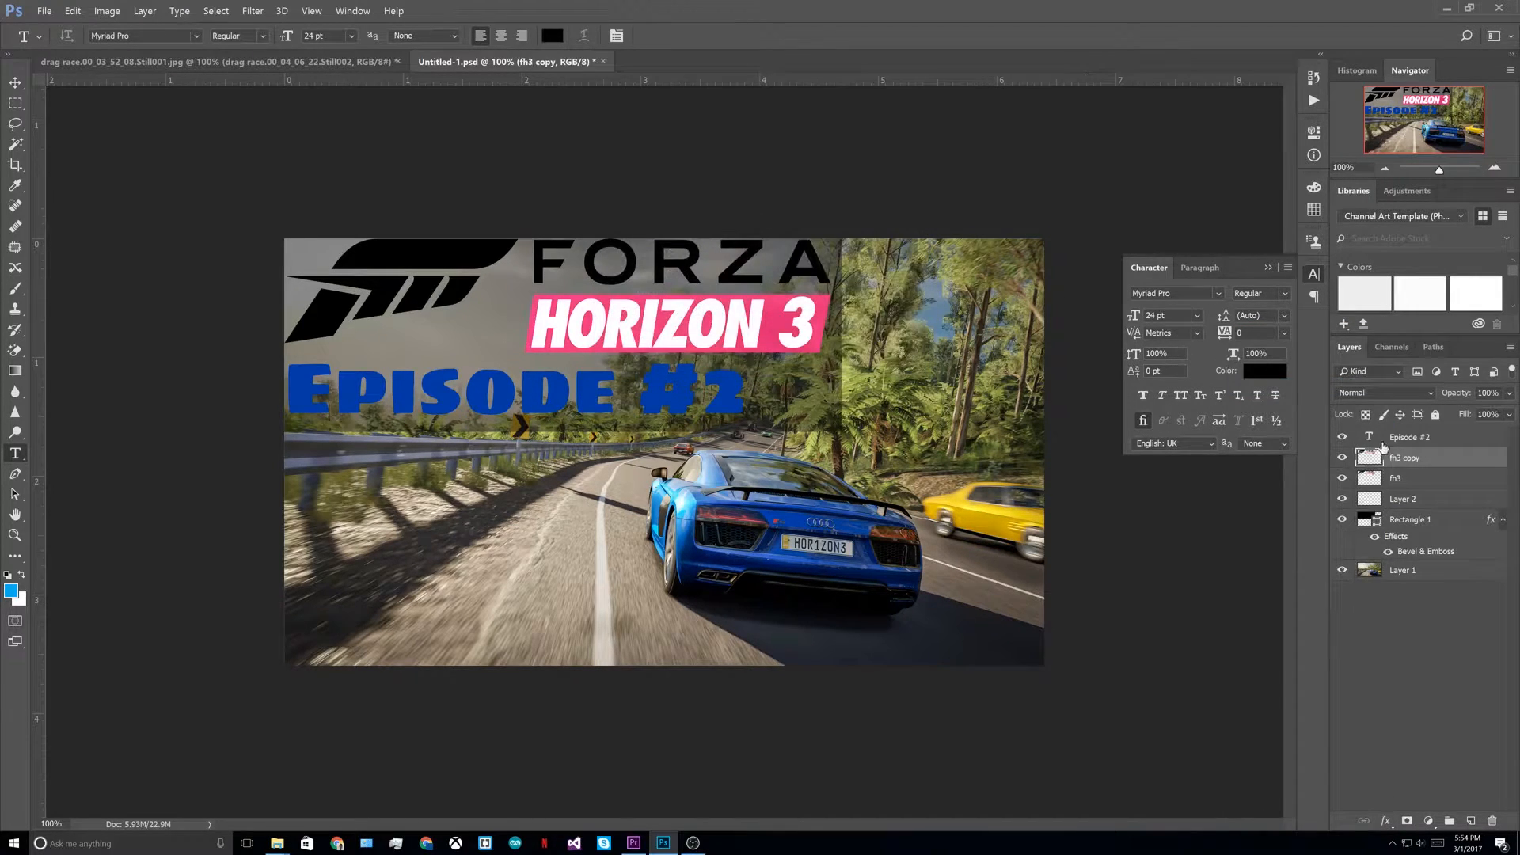
pyautogui.moveTo(1405, 459); pyautogui.dragTo(554, 424)
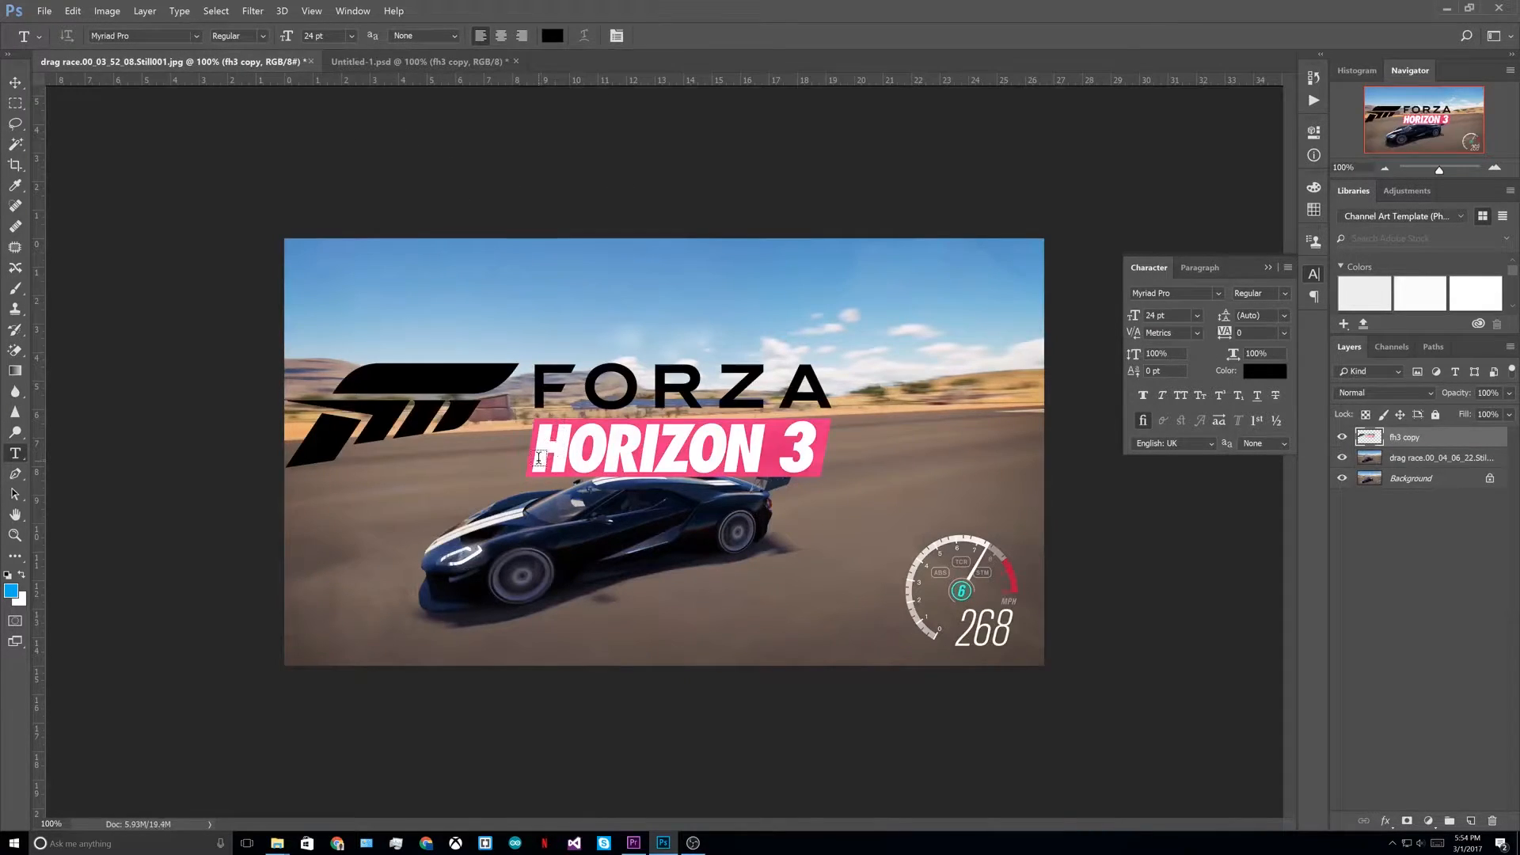
# Step: Scale the Forza Horizon 3 logo to about 81% and place it in the image's upper-left corner
pyautogui.hotkey('ctrl', 't')
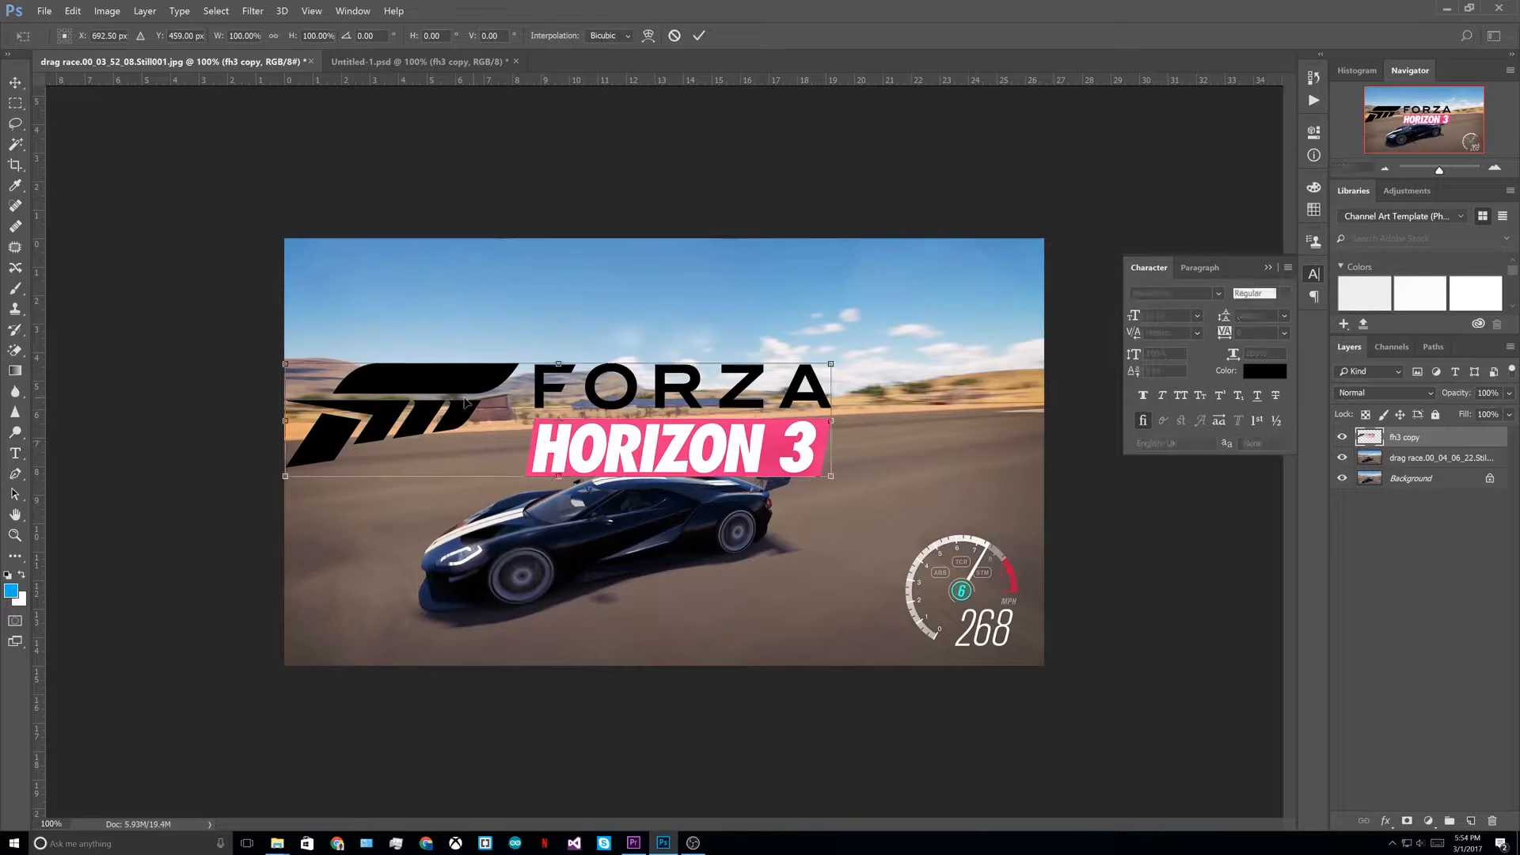
pyautogui.moveTo(279, 360); pyautogui.dragTo(385, 381)
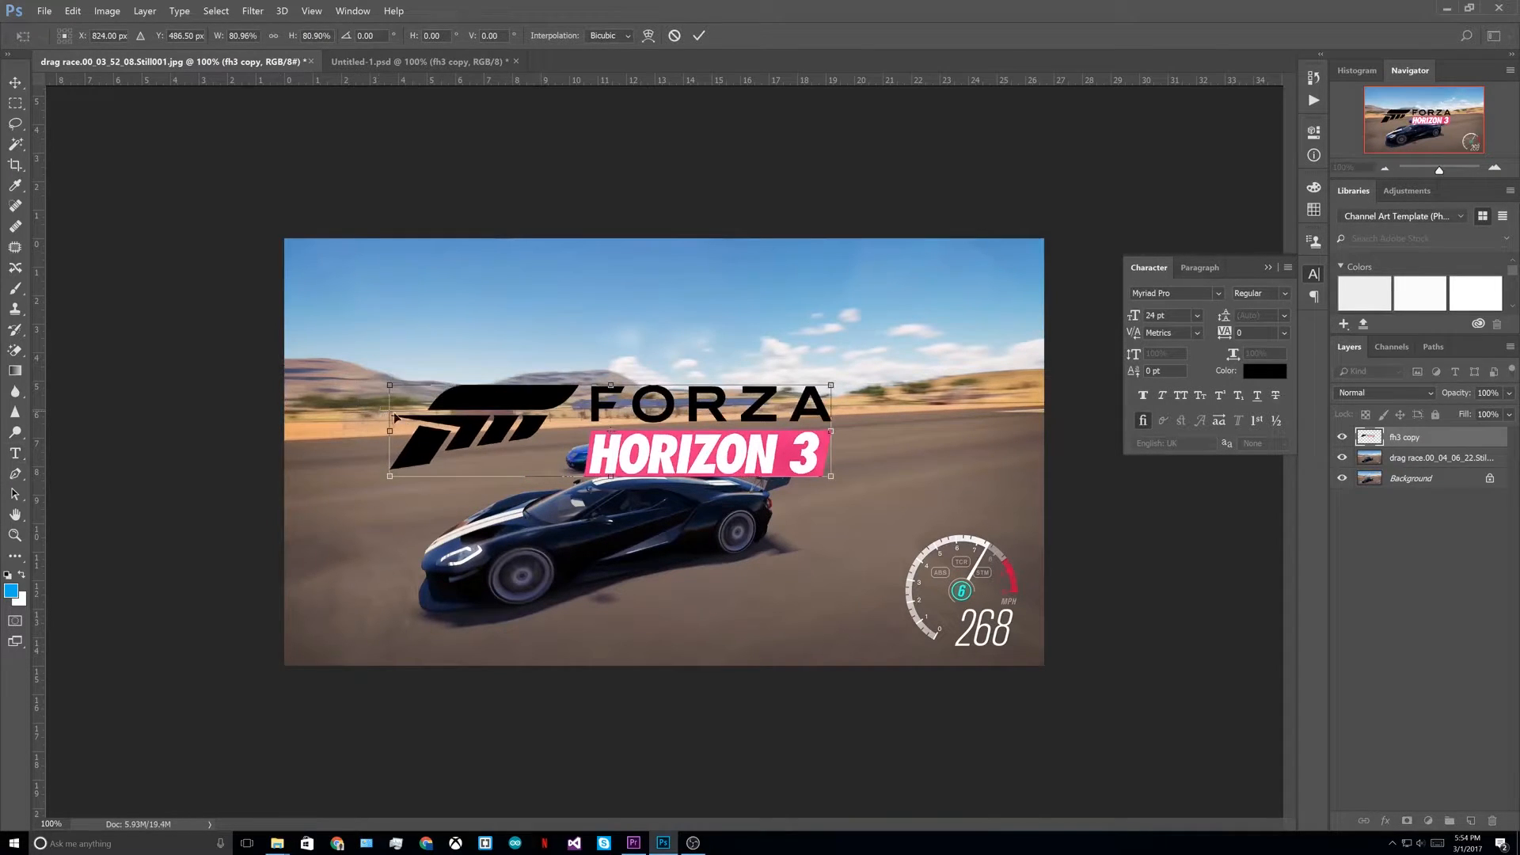
pyautogui.moveTo(506, 428); pyautogui.dragTo(407, 259)
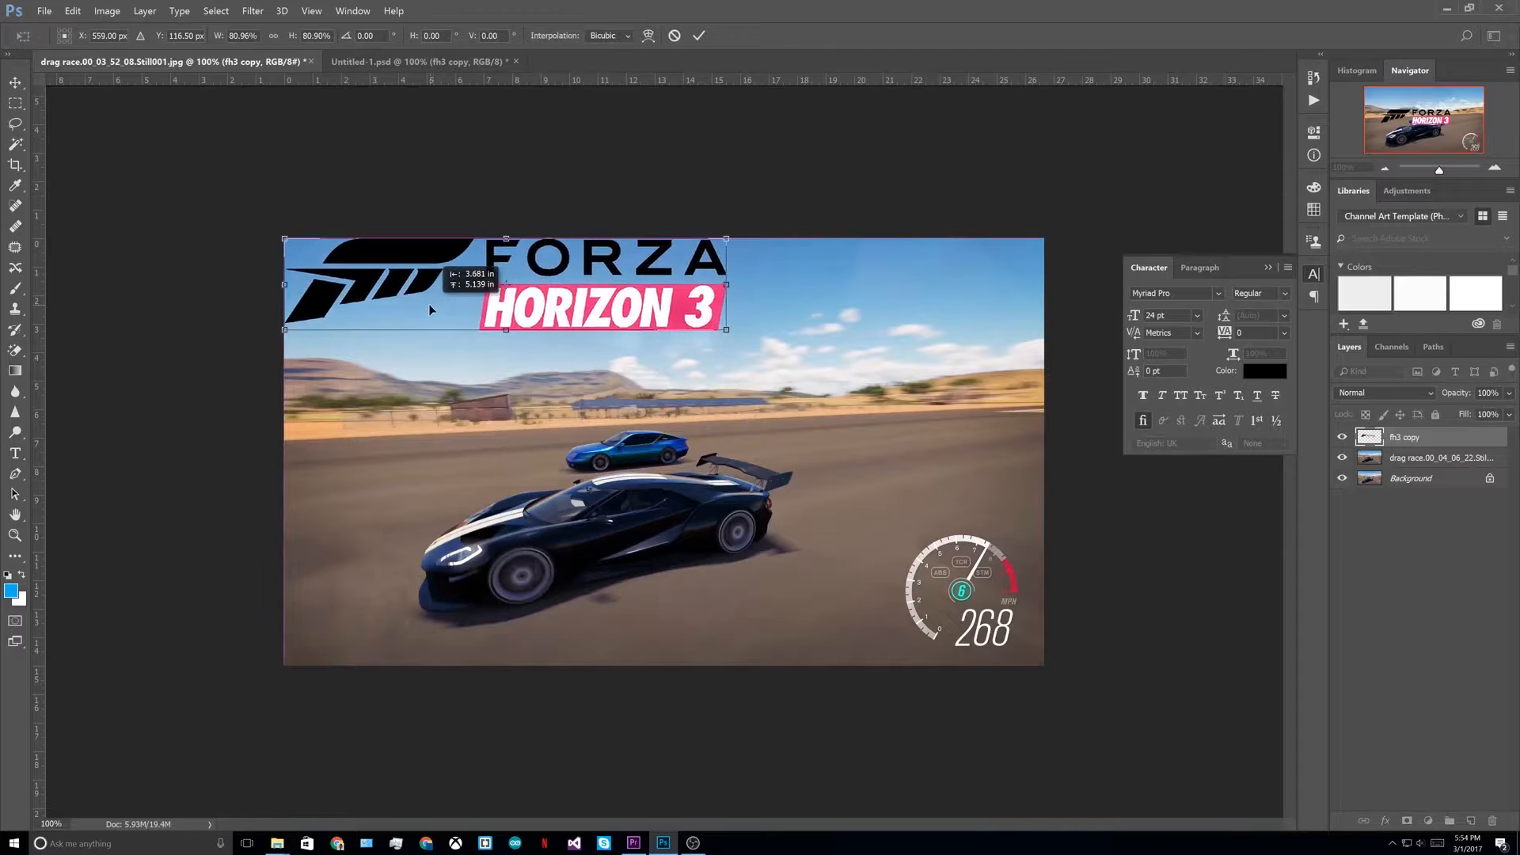
pyautogui.moveTo(726, 330)
pyautogui.mouseDown()
pyautogui.moveTo(770, 368)
pyautogui.moveTo(726, 332)
pyautogui.mouseUp()
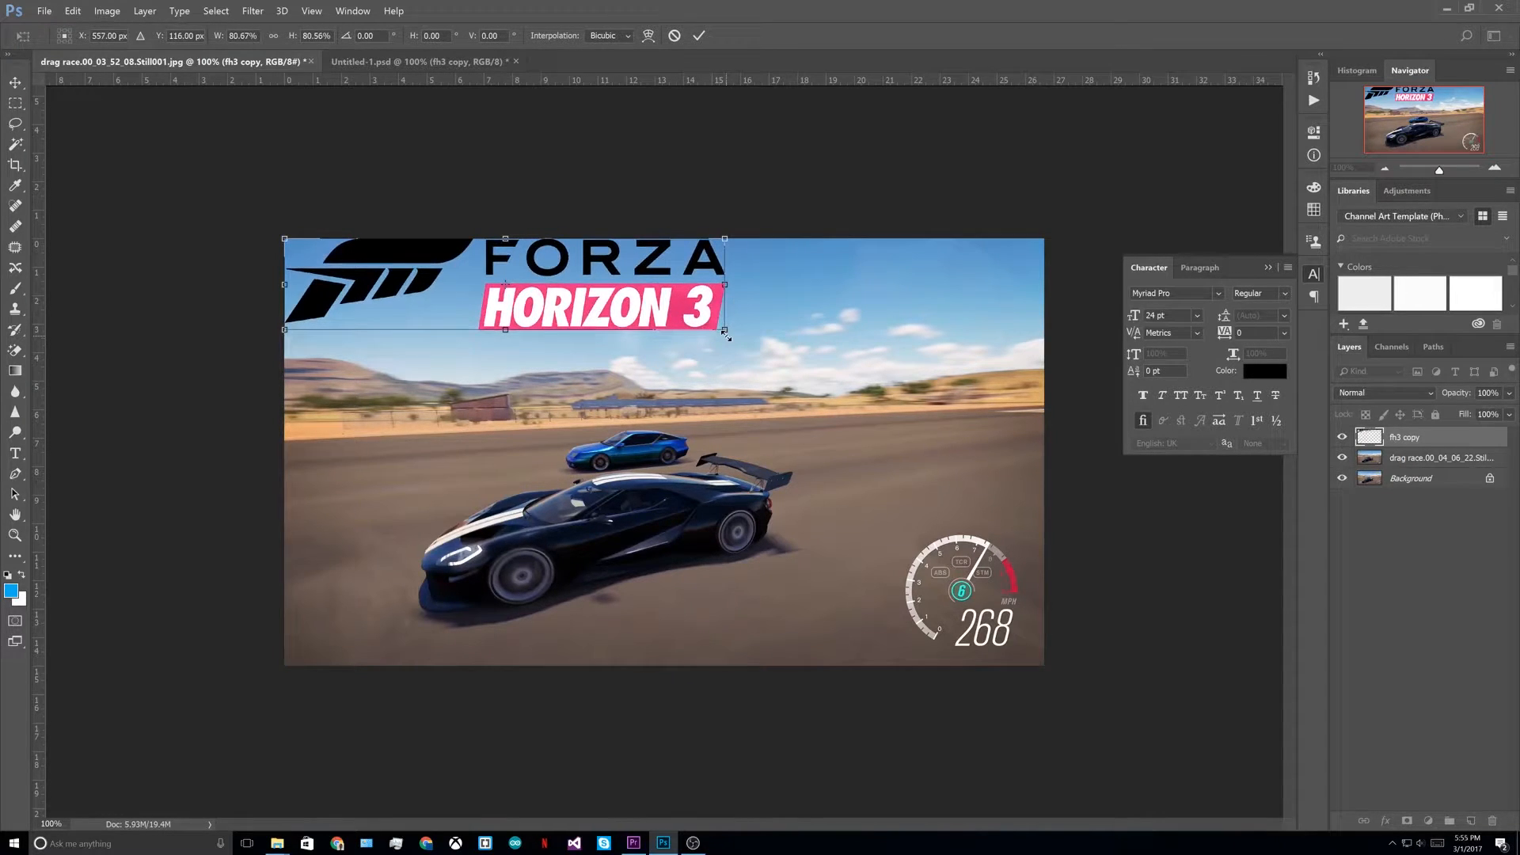
pyautogui.press('Return')
# Step: Add the text "Drag Race!" below the Forza Horizon 3 logo, above the blue car
pyautogui.press('t')
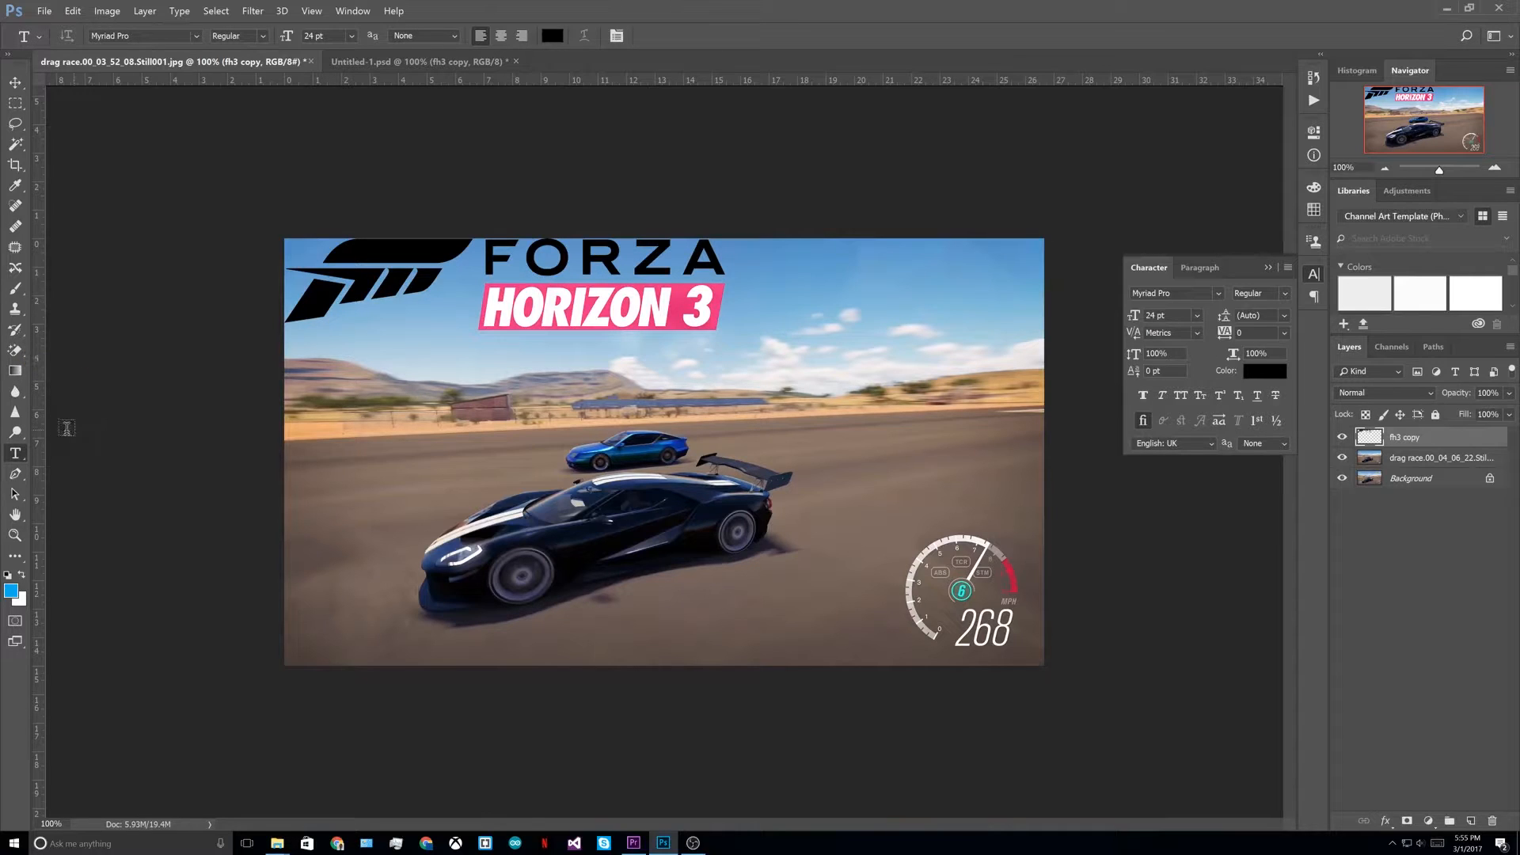
pyautogui.click(702, 387)
pyautogui.write('Drag Race!')
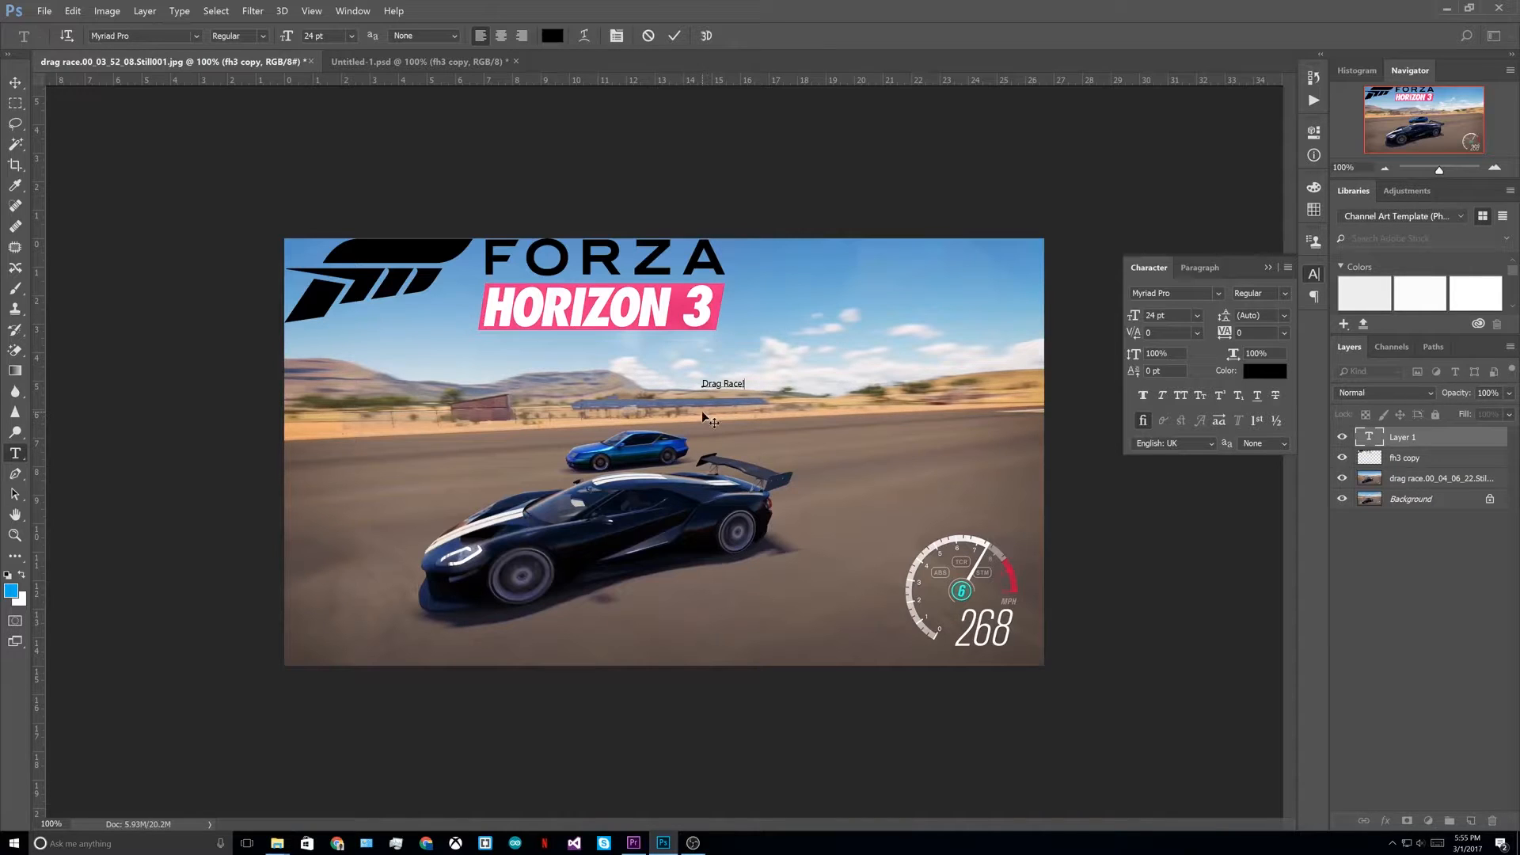
# Step: Set the colour of the "Drag Race!" text to the black sampled from the Forza logo
pyautogui.press('ctrl')
pyautogui.hotkey('ctrl', 'a')
pyautogui.click(1249, 374)
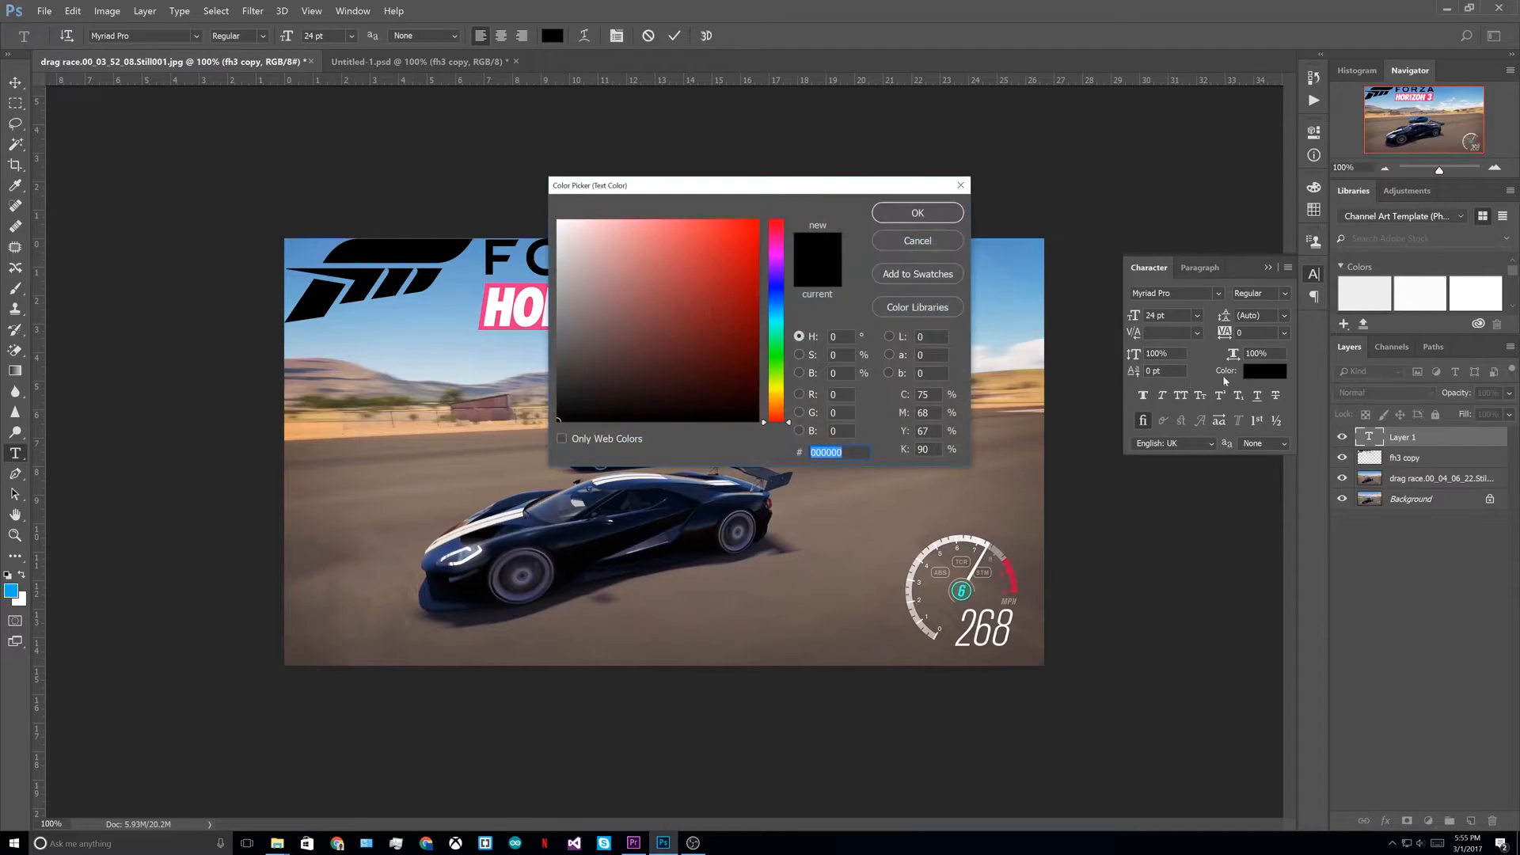
pyautogui.click(488, 321)
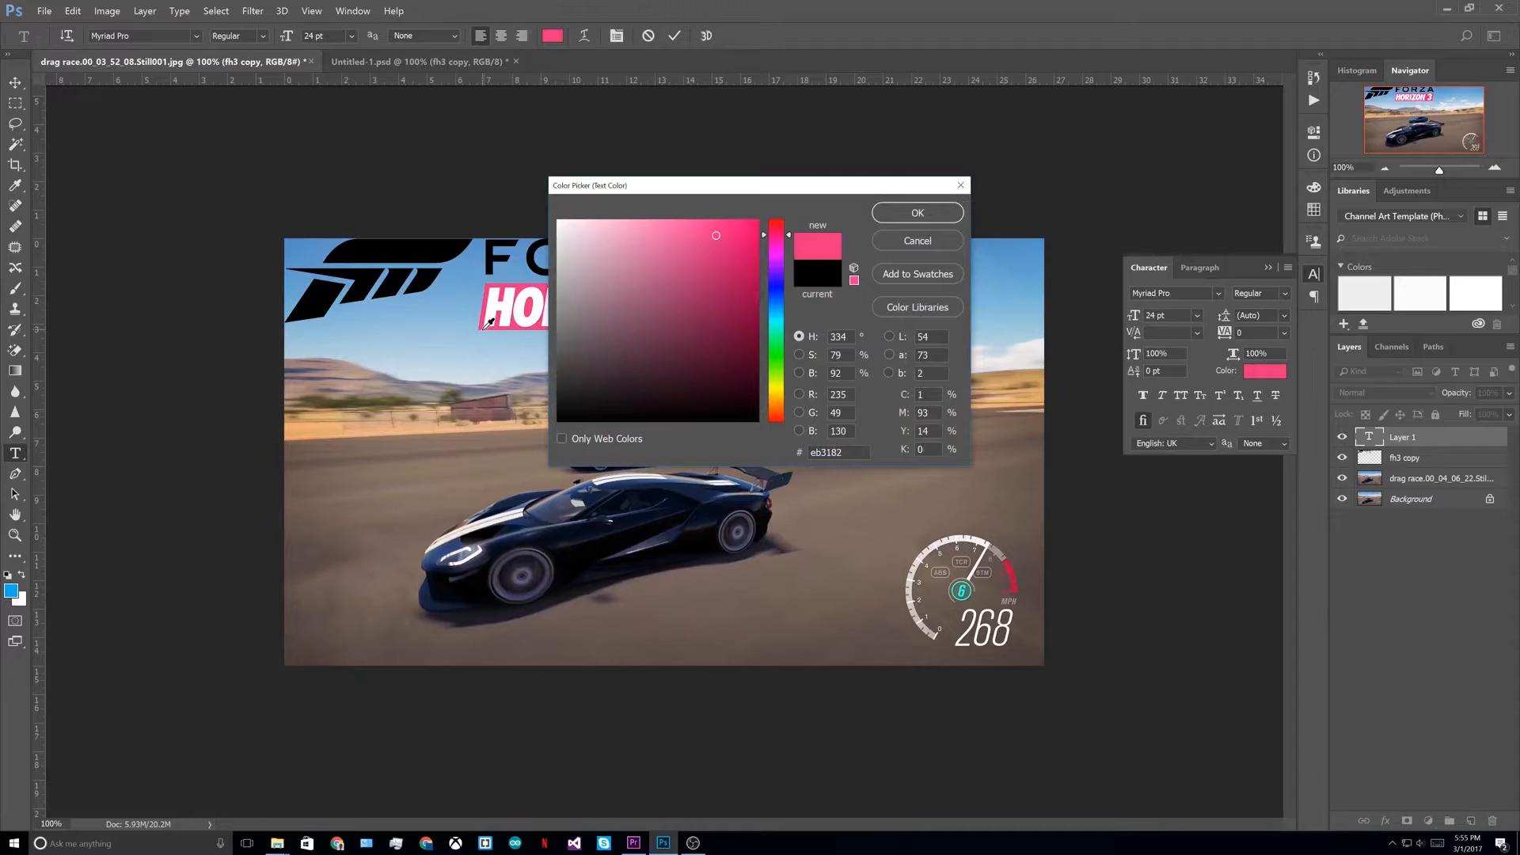
pyautogui.click(428, 253)
pyautogui.click(917, 212)
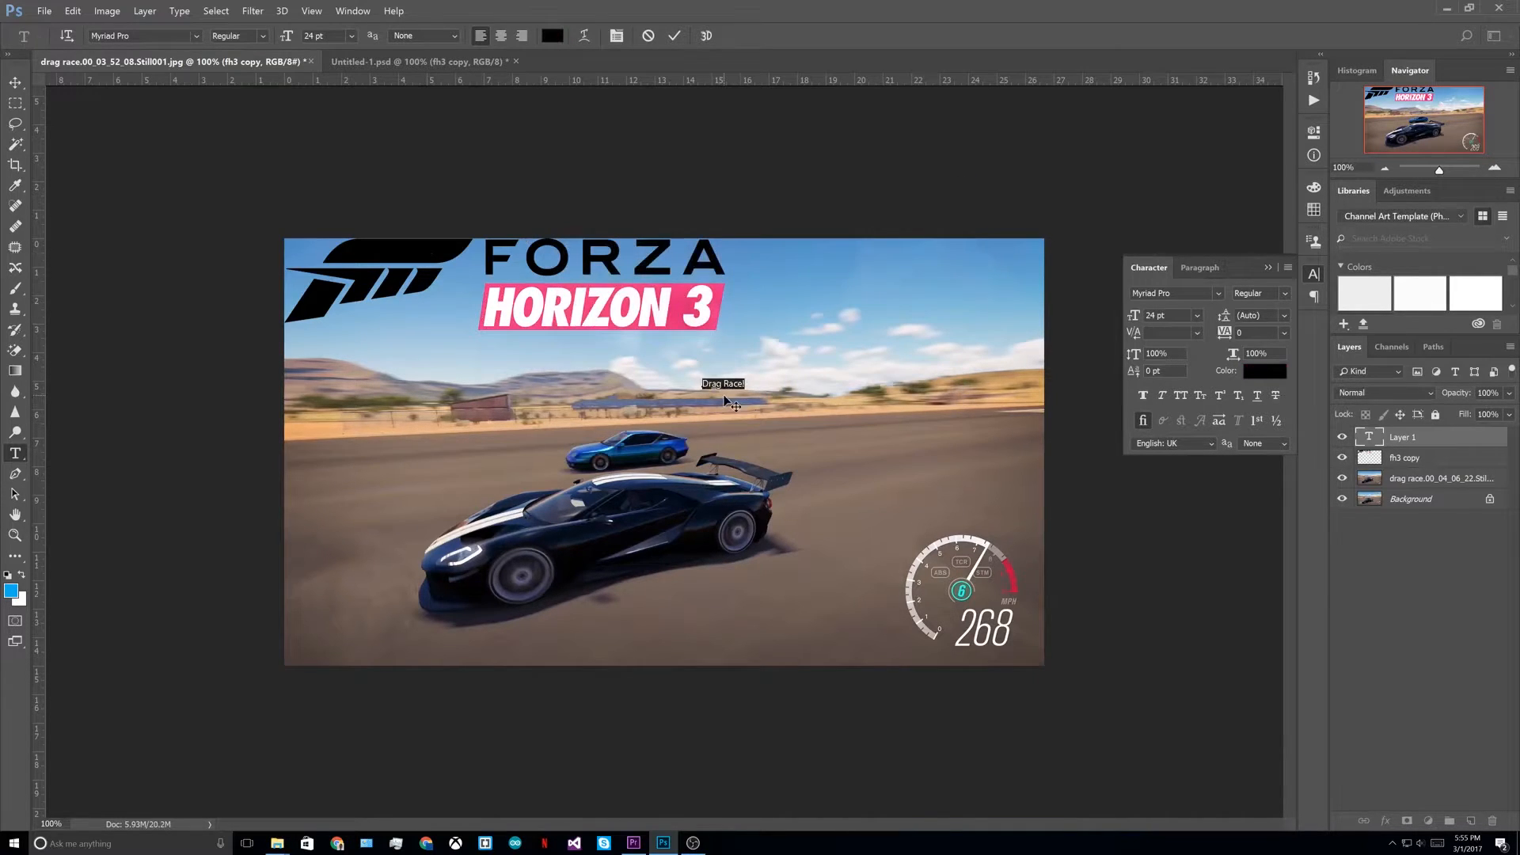
pyautogui.moveTo(703, 384); pyautogui.dragTo(731, 386)
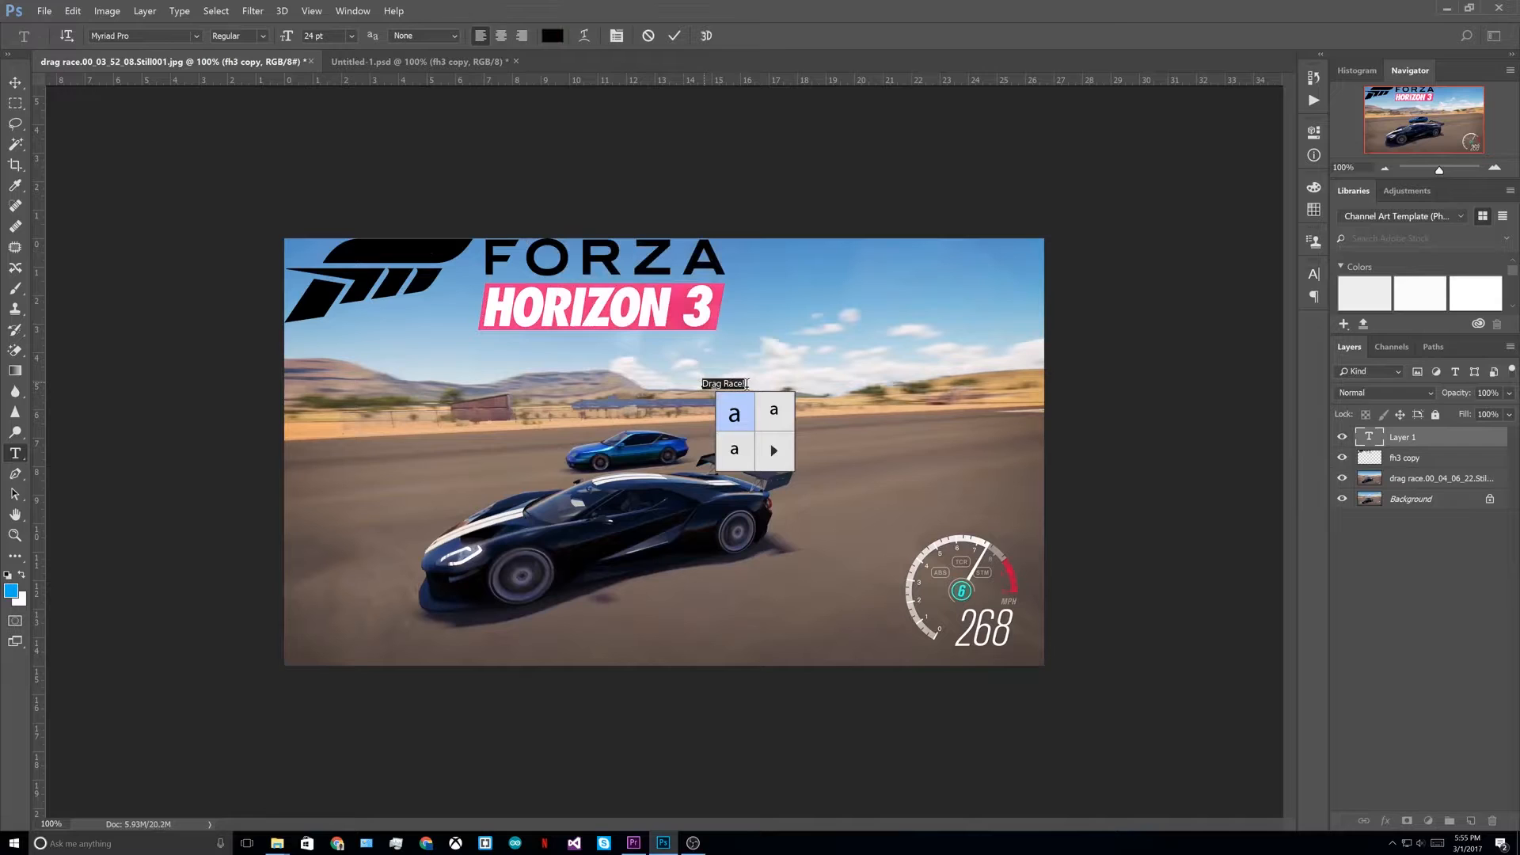
# Step: Scale the "Drag Race!" text up proportionally to about 729%, extending it across the area above the speedometer
pyautogui.click(1411, 443)
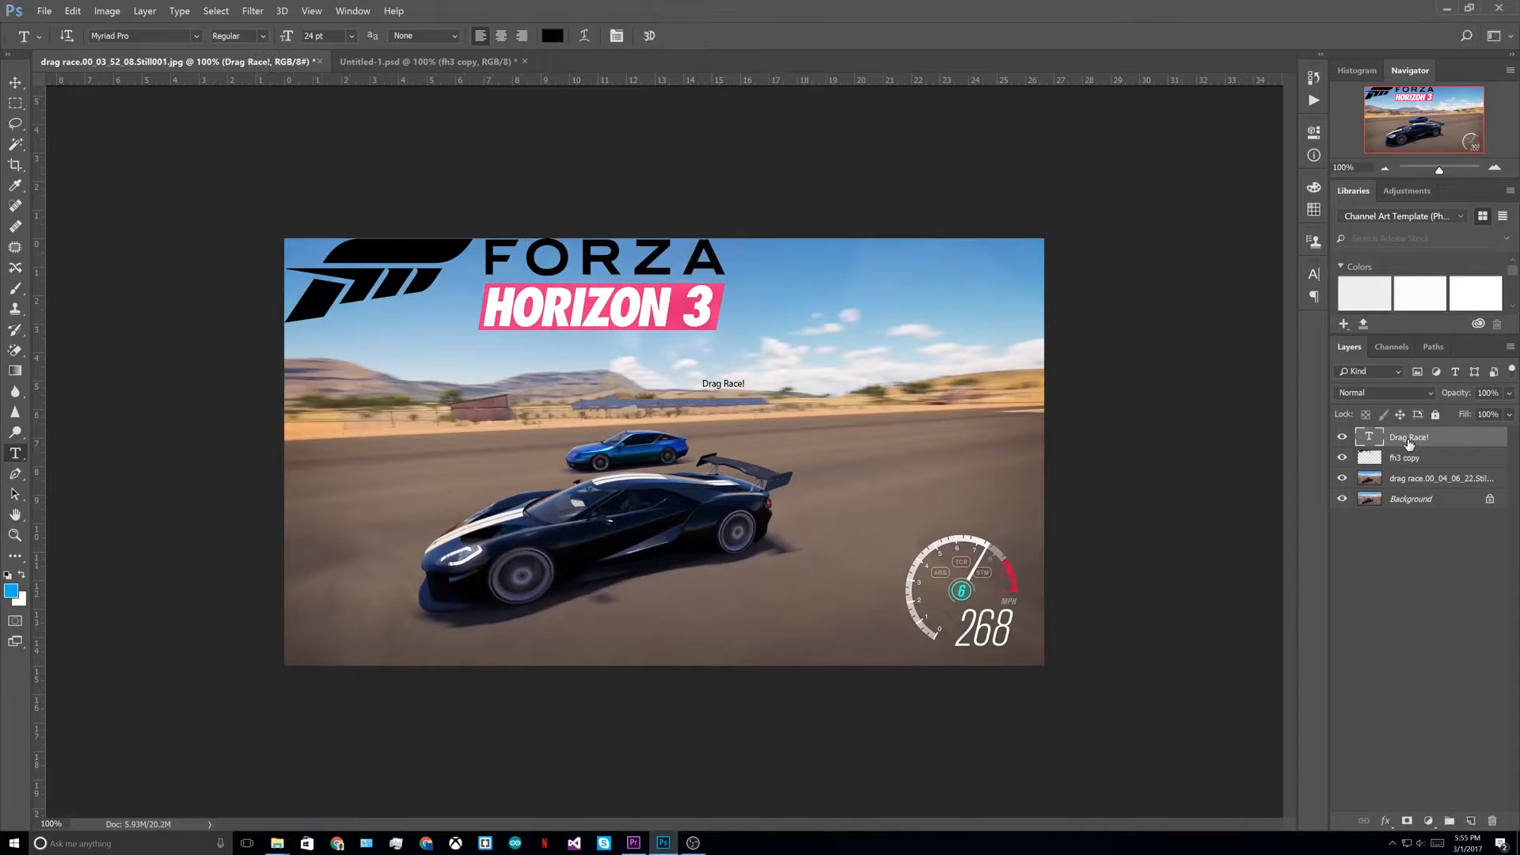
pyautogui.hotkey('ctrl', 't')
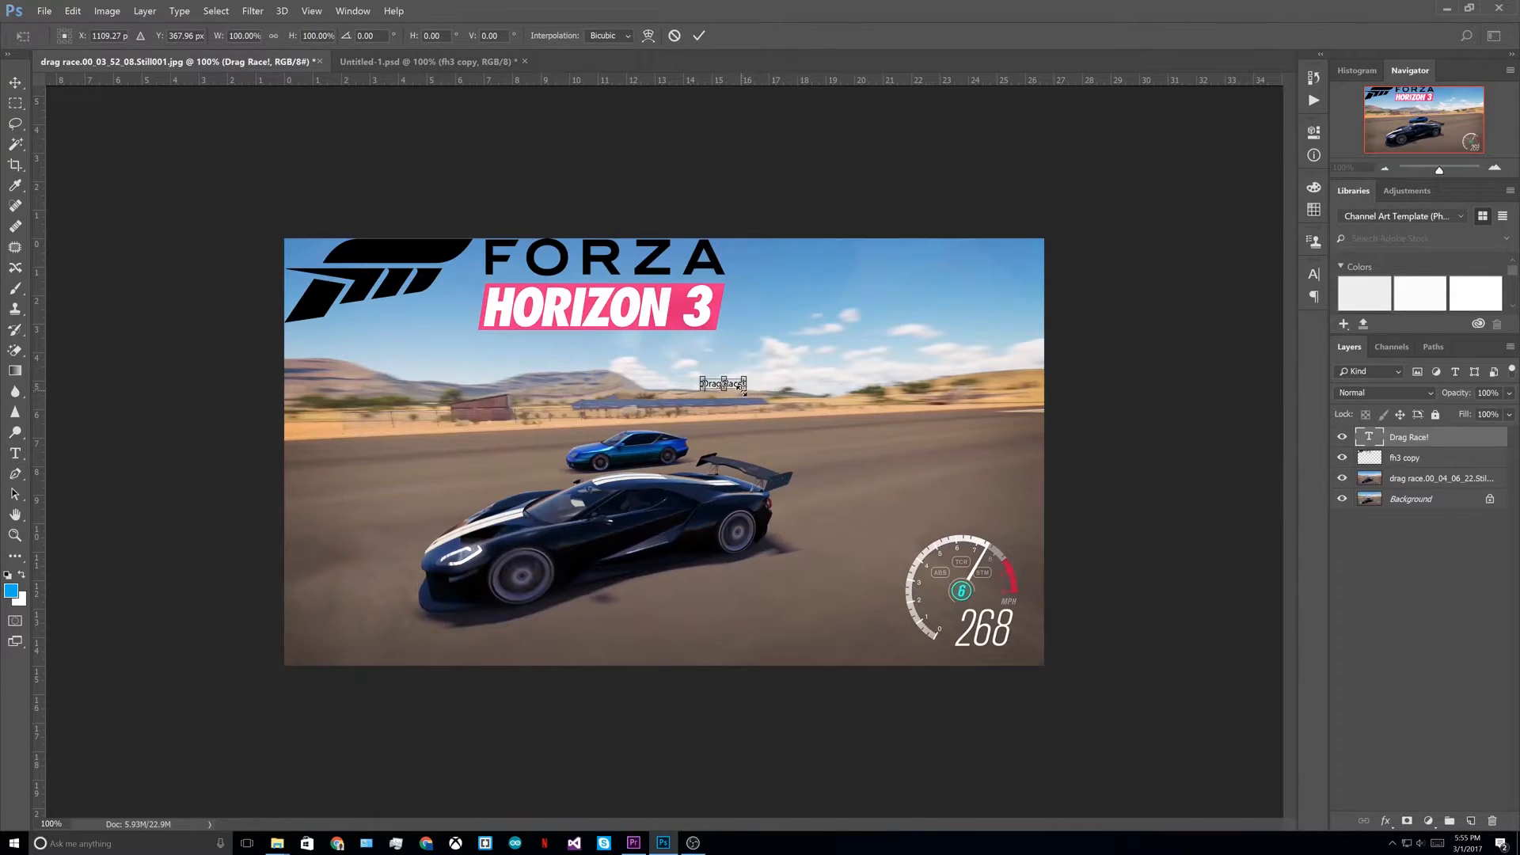
pyautogui.moveTo(743, 388); pyautogui.dragTo(1009, 456)
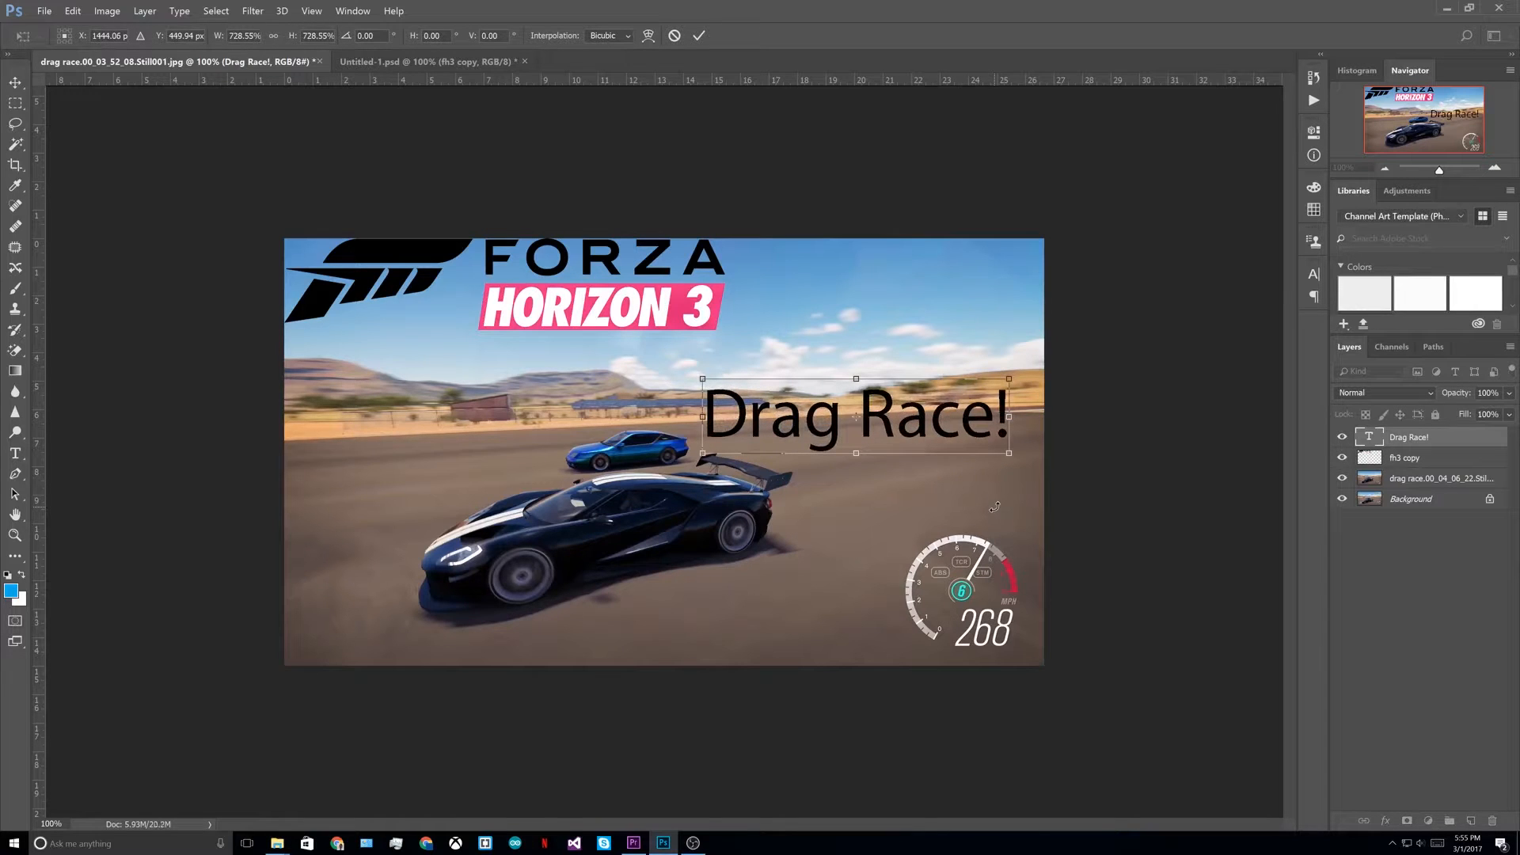
pyautogui.moveTo(924, 379); pyautogui.dragTo(924, 369)
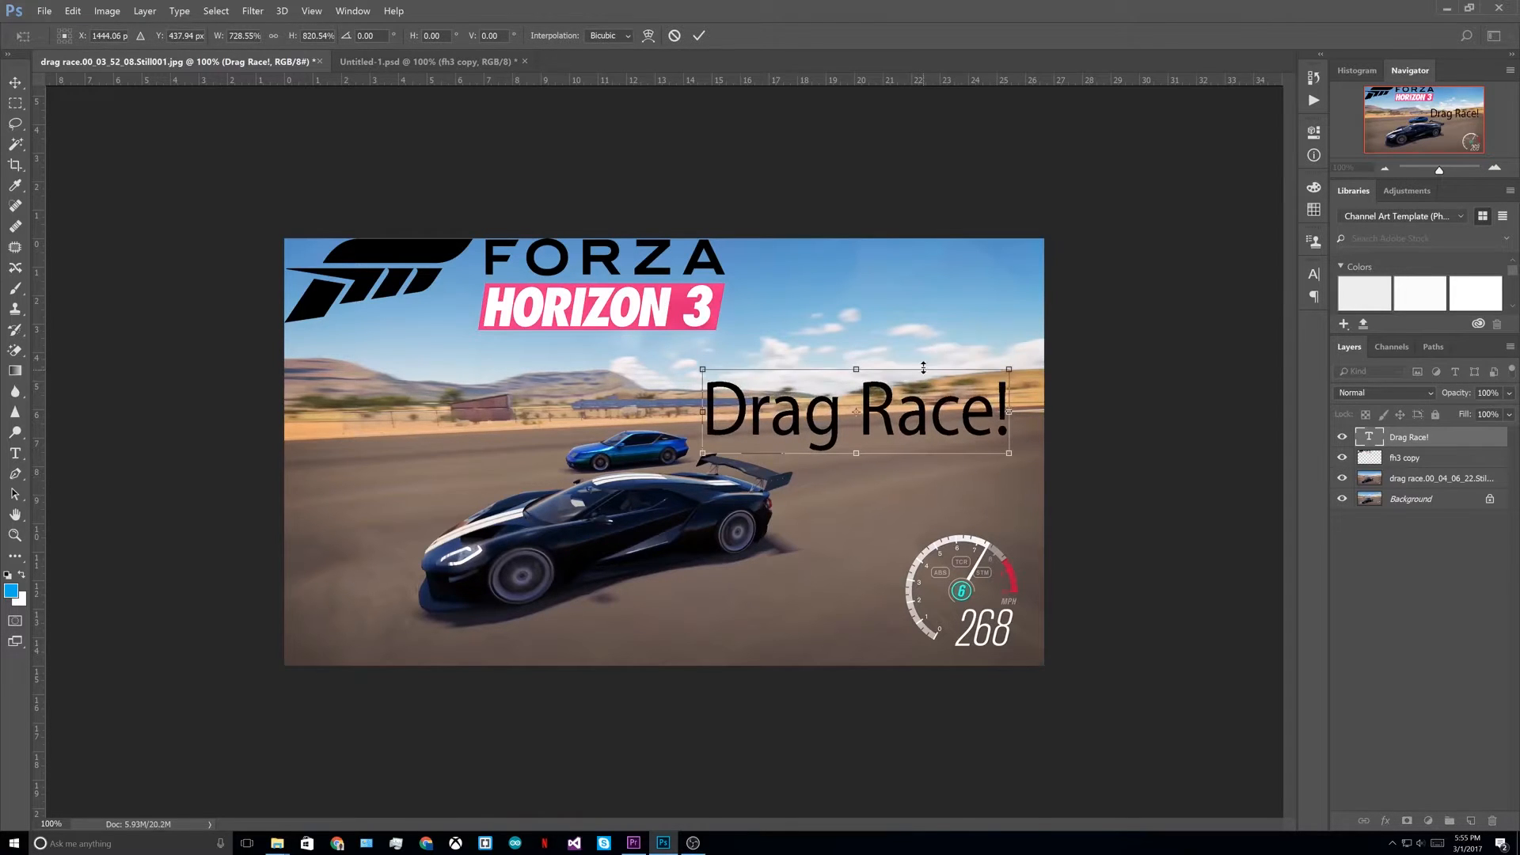
pyautogui.hotkey('ctrl', 'z')
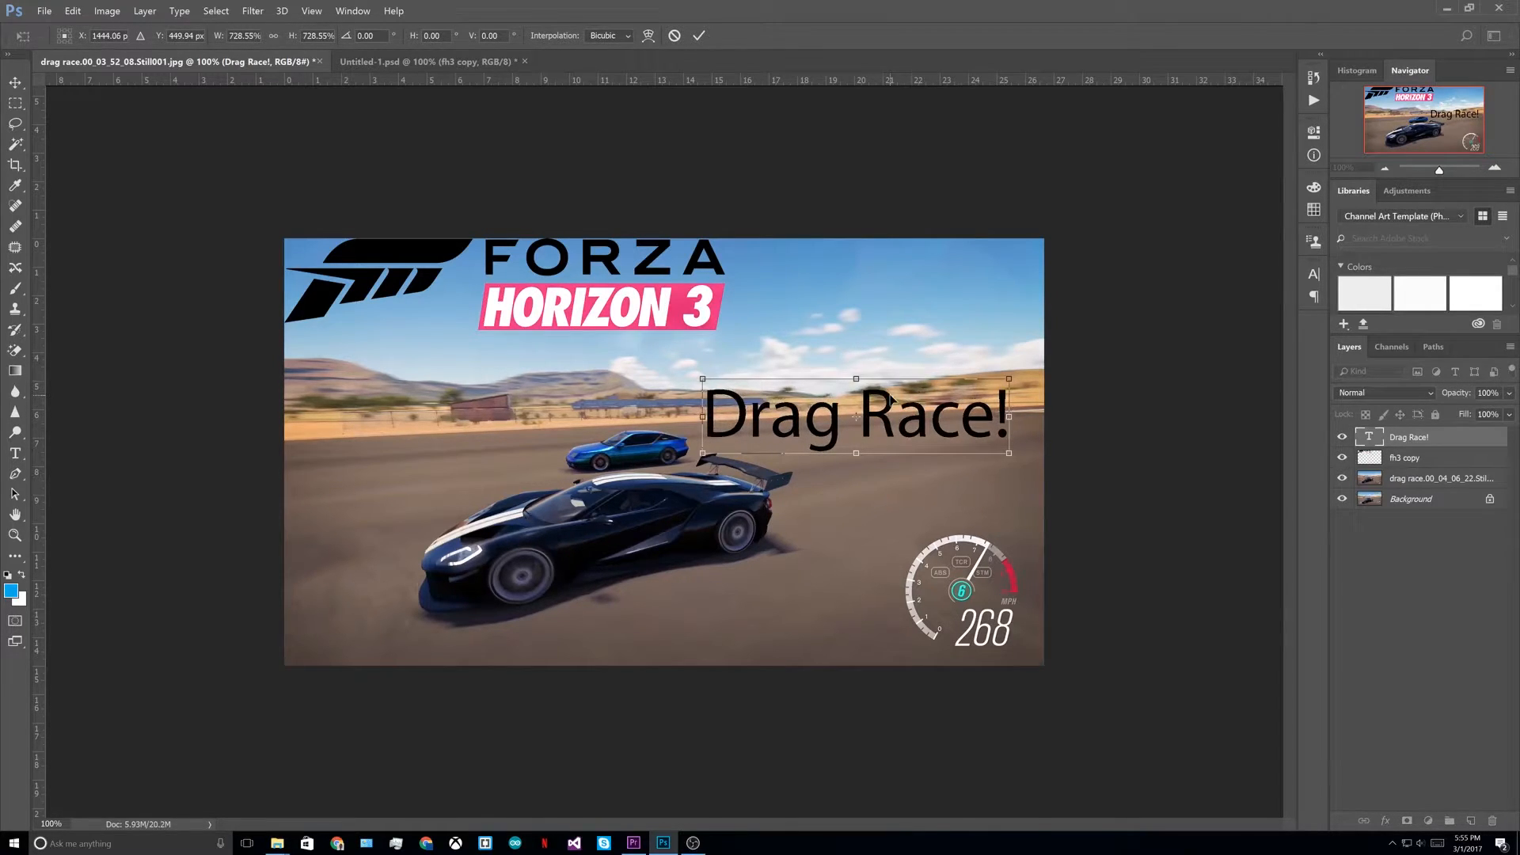
pyautogui.press('Return')
# Step: Change the "Drag Race!" text's font to GoGoPosterPunch and move the text so it fits inside the image below the Forza Horizon 3 logo
pyautogui.click(821, 424)
pyautogui.hotkey('ctrl', 'a')
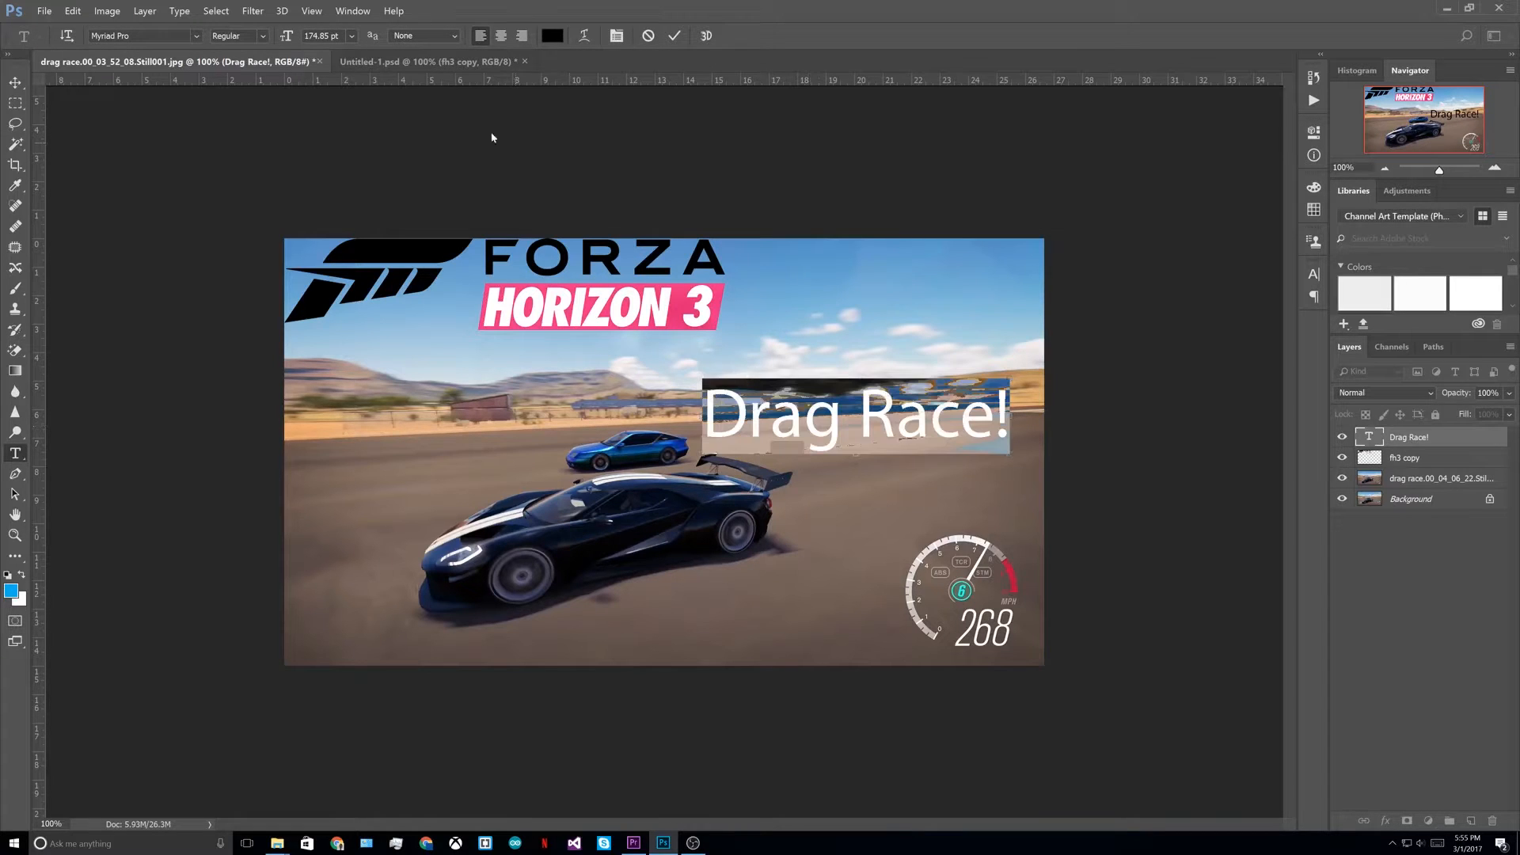
pyautogui.click(193, 37)
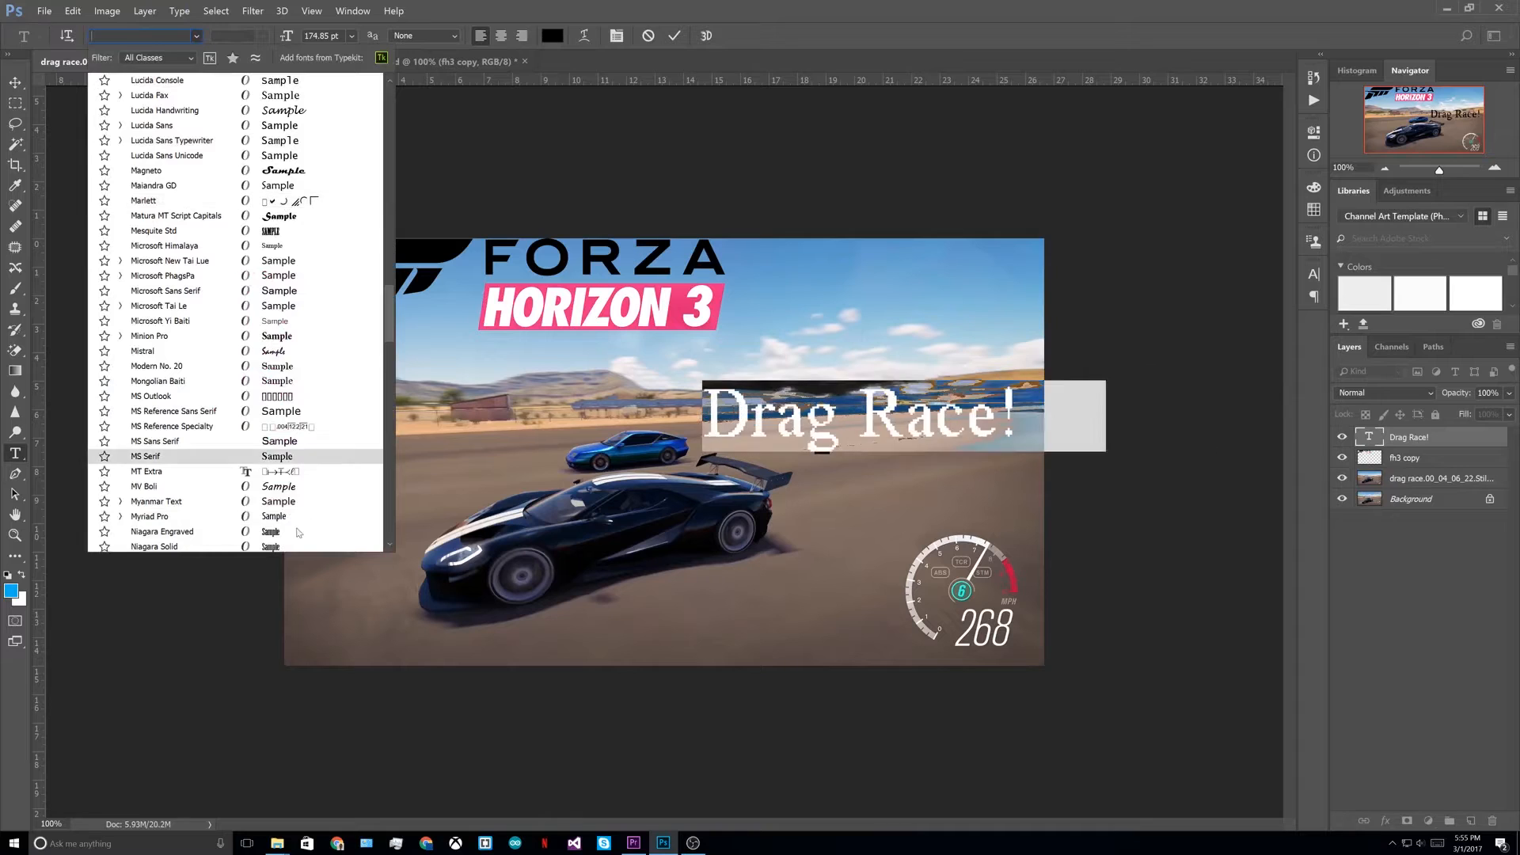
pyautogui.scroll(-2, 292, 497)
pyautogui.scroll(-1, 293, 498)
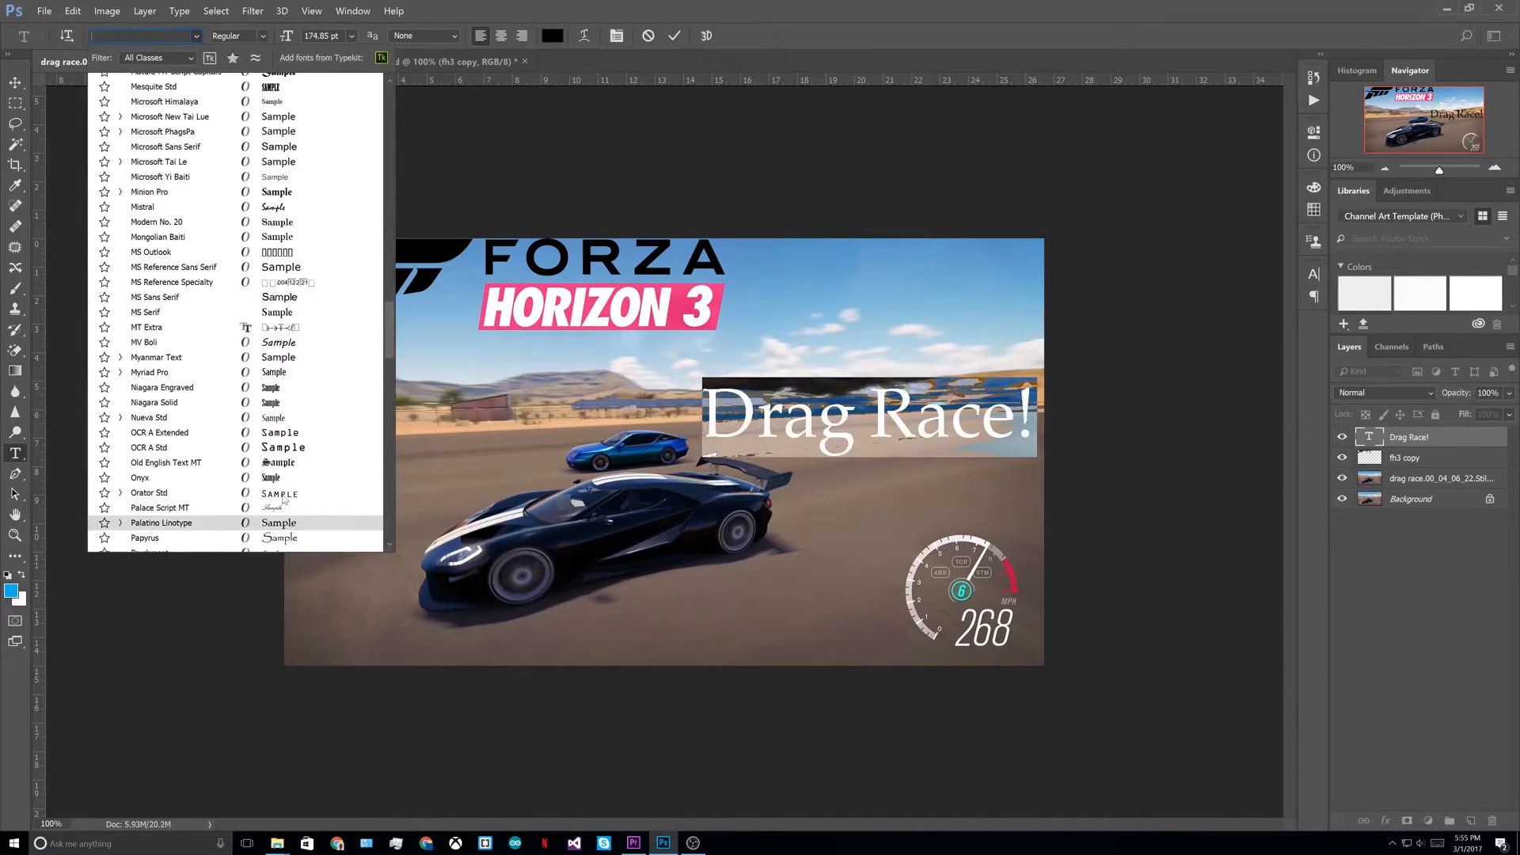
pyautogui.scroll(4, 285, 459)
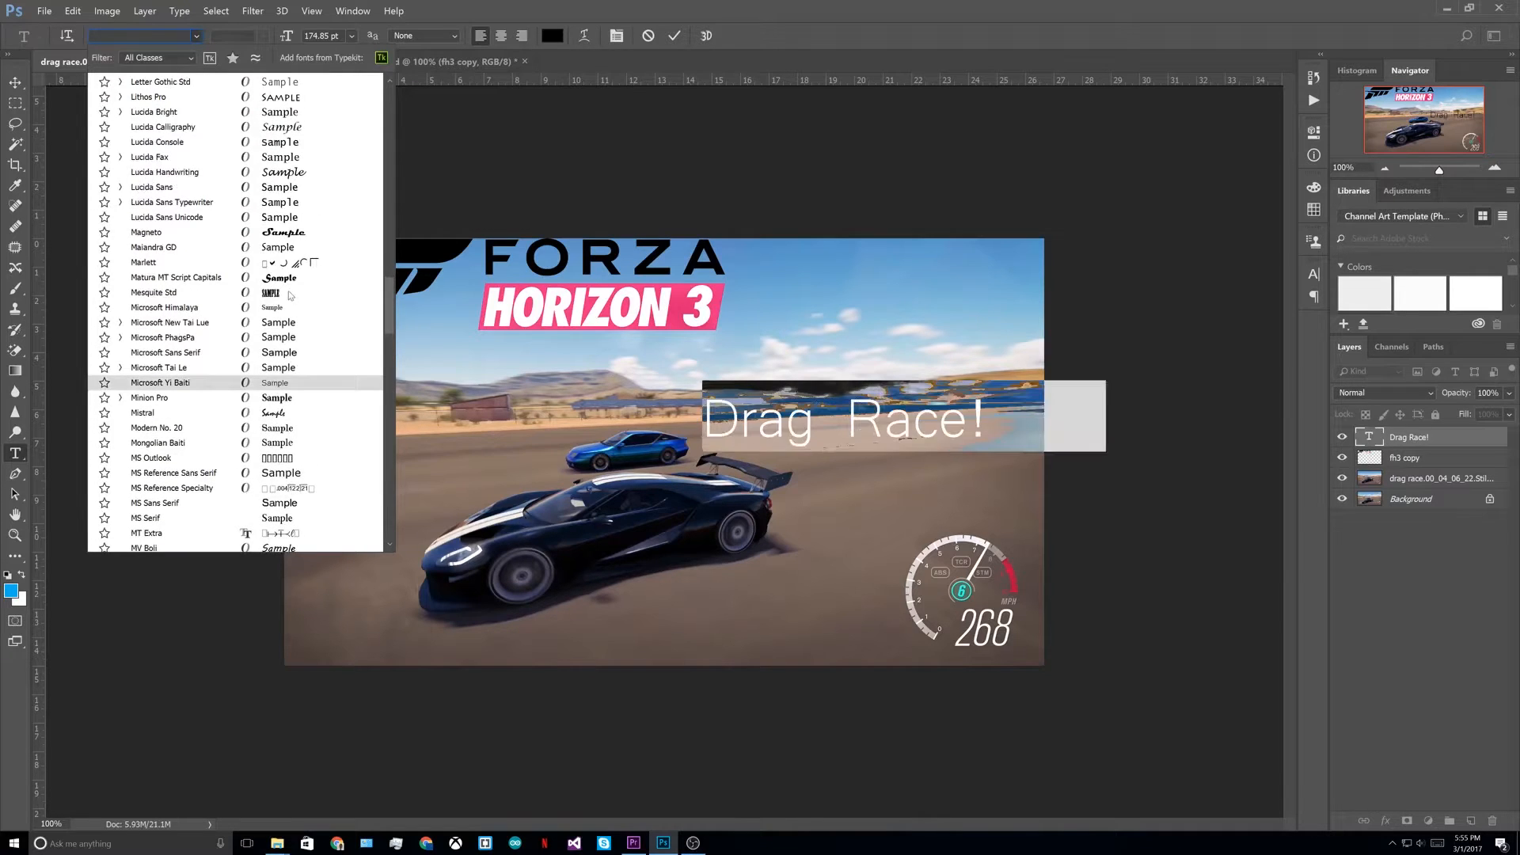
pyautogui.scroll(3, 316, 289)
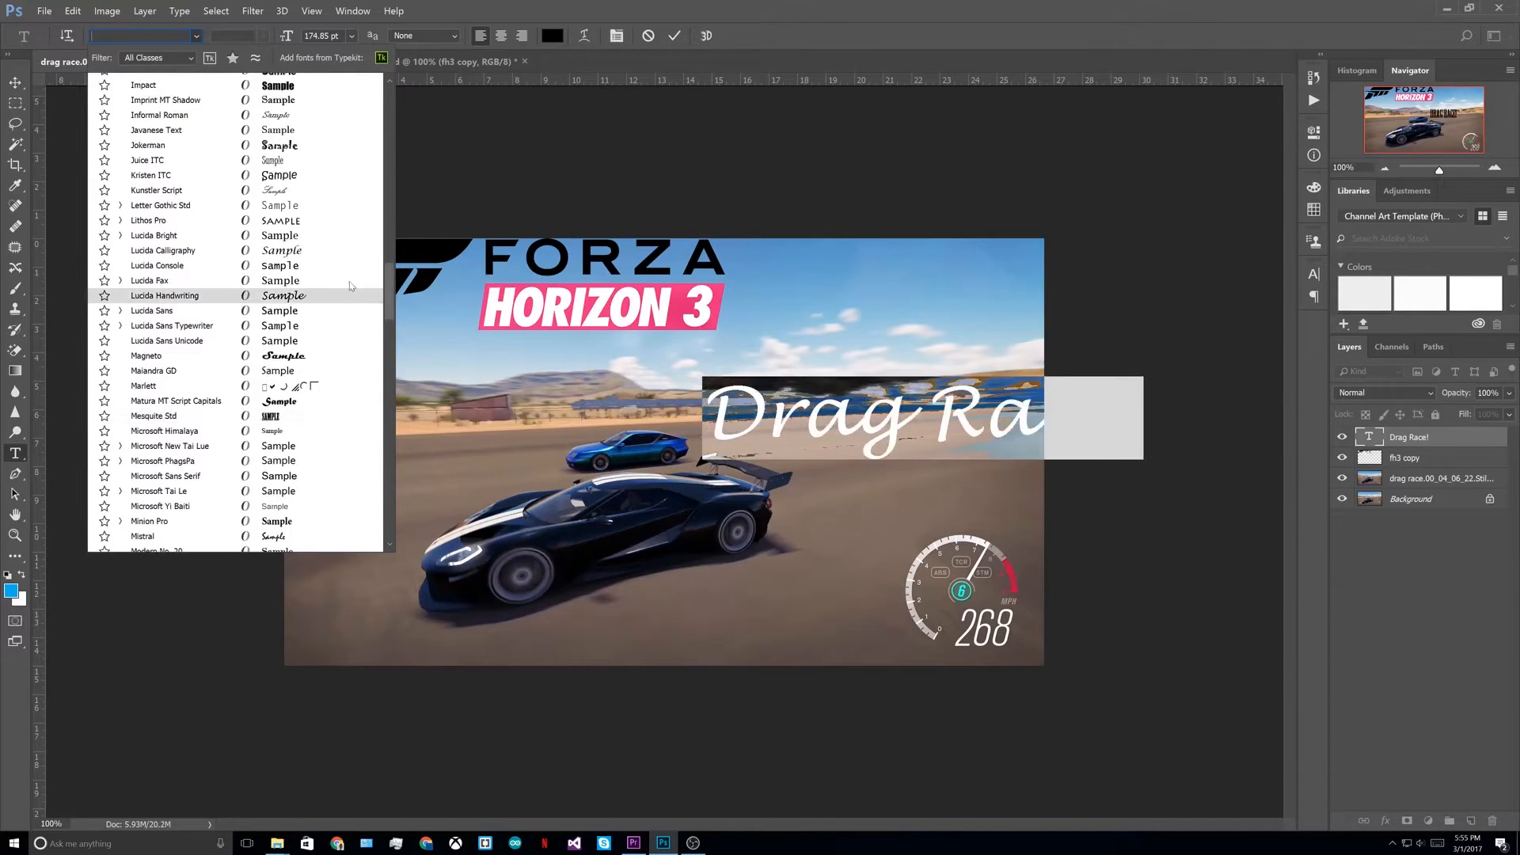
pyautogui.scroll(7, 356, 281)
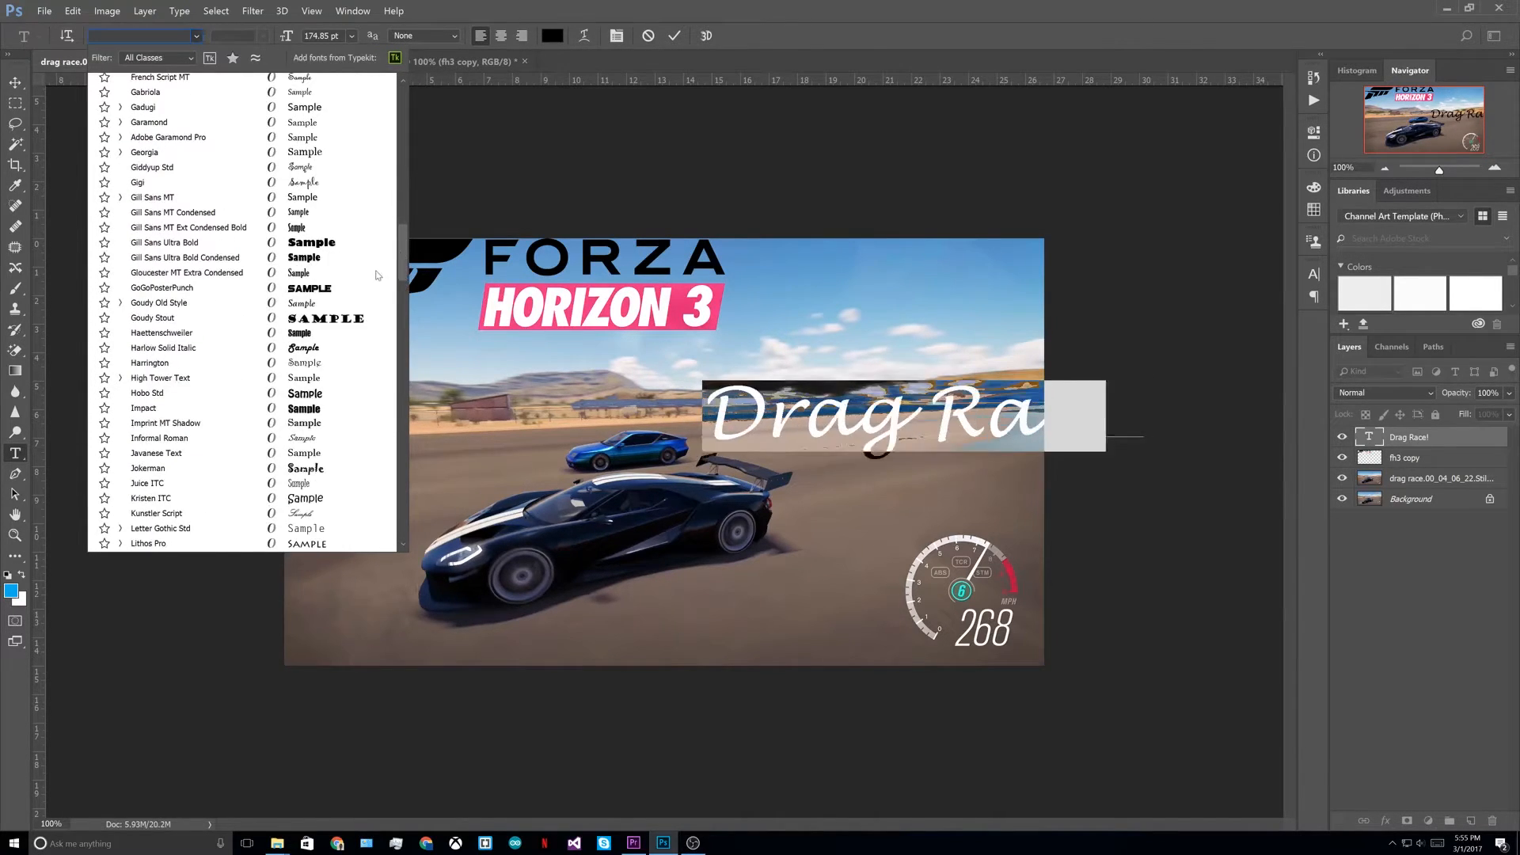
pyautogui.click(352, 289)
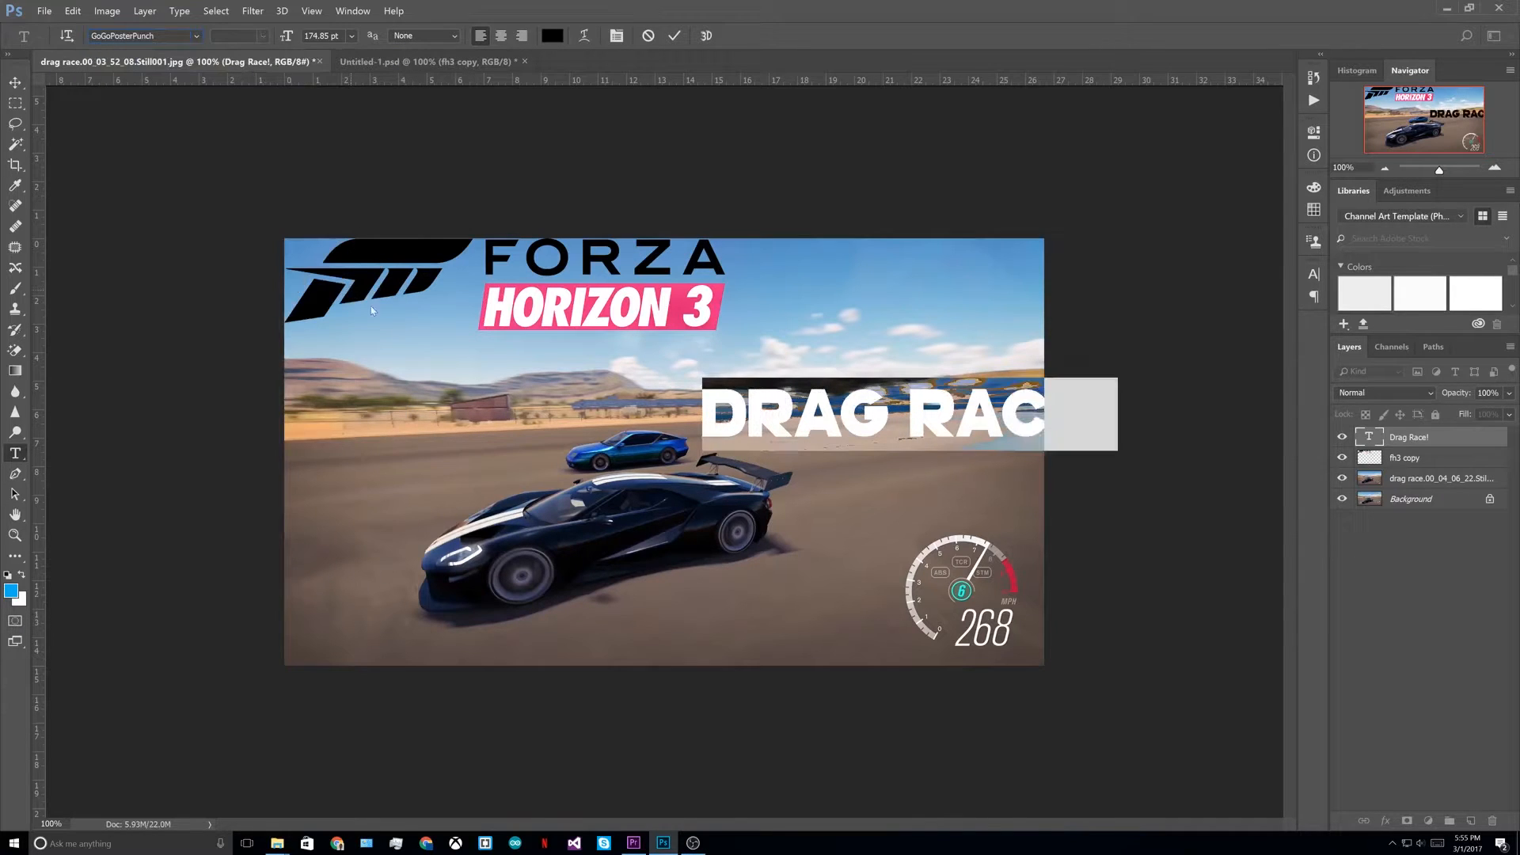
pyautogui.moveTo(974, 467); pyautogui.dragTo(858, 434)
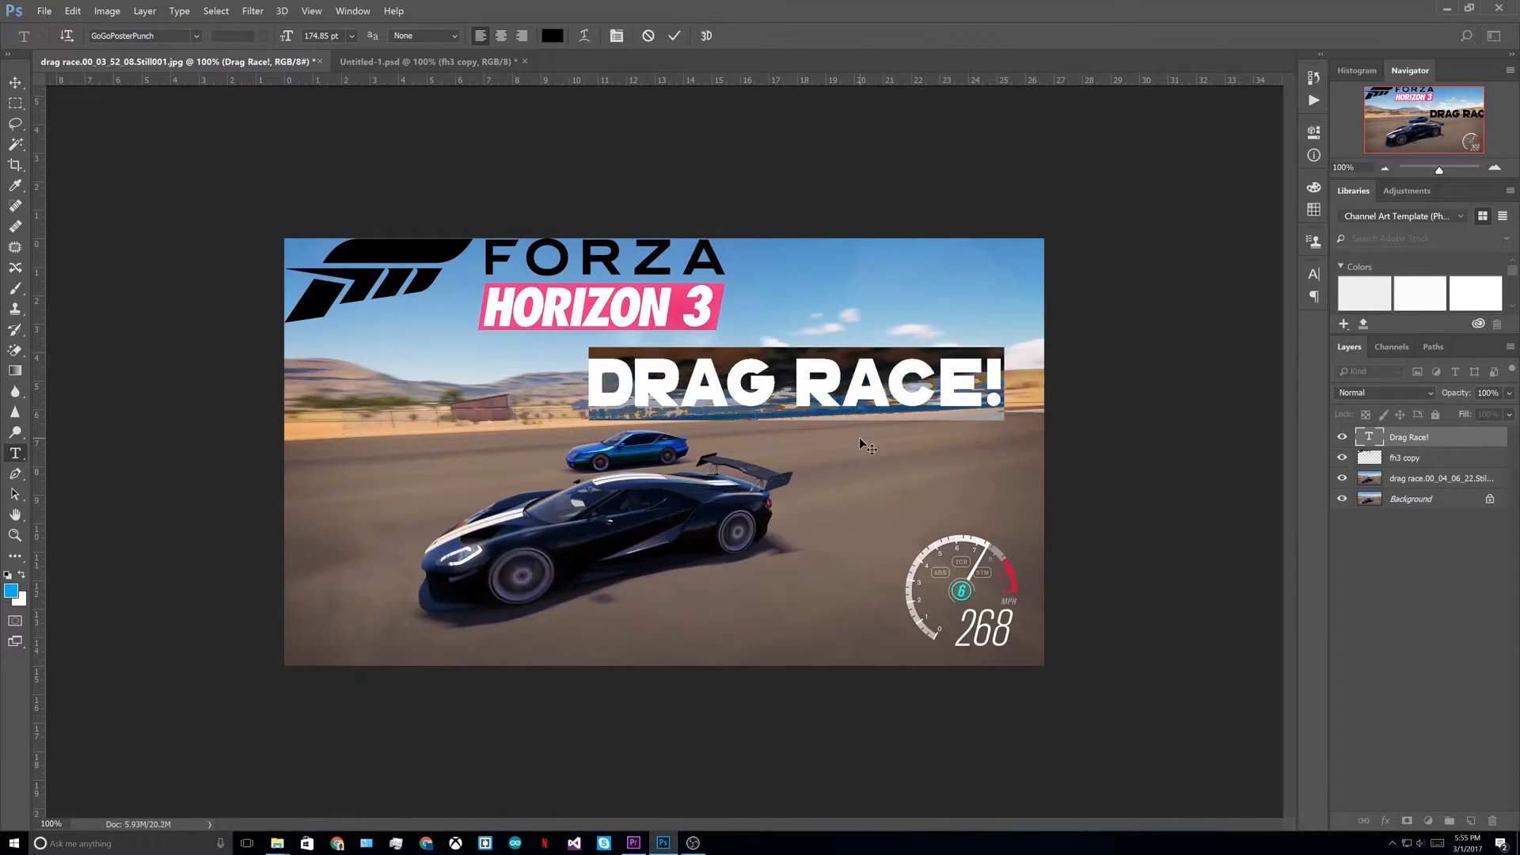
pyautogui.click(940, 384)
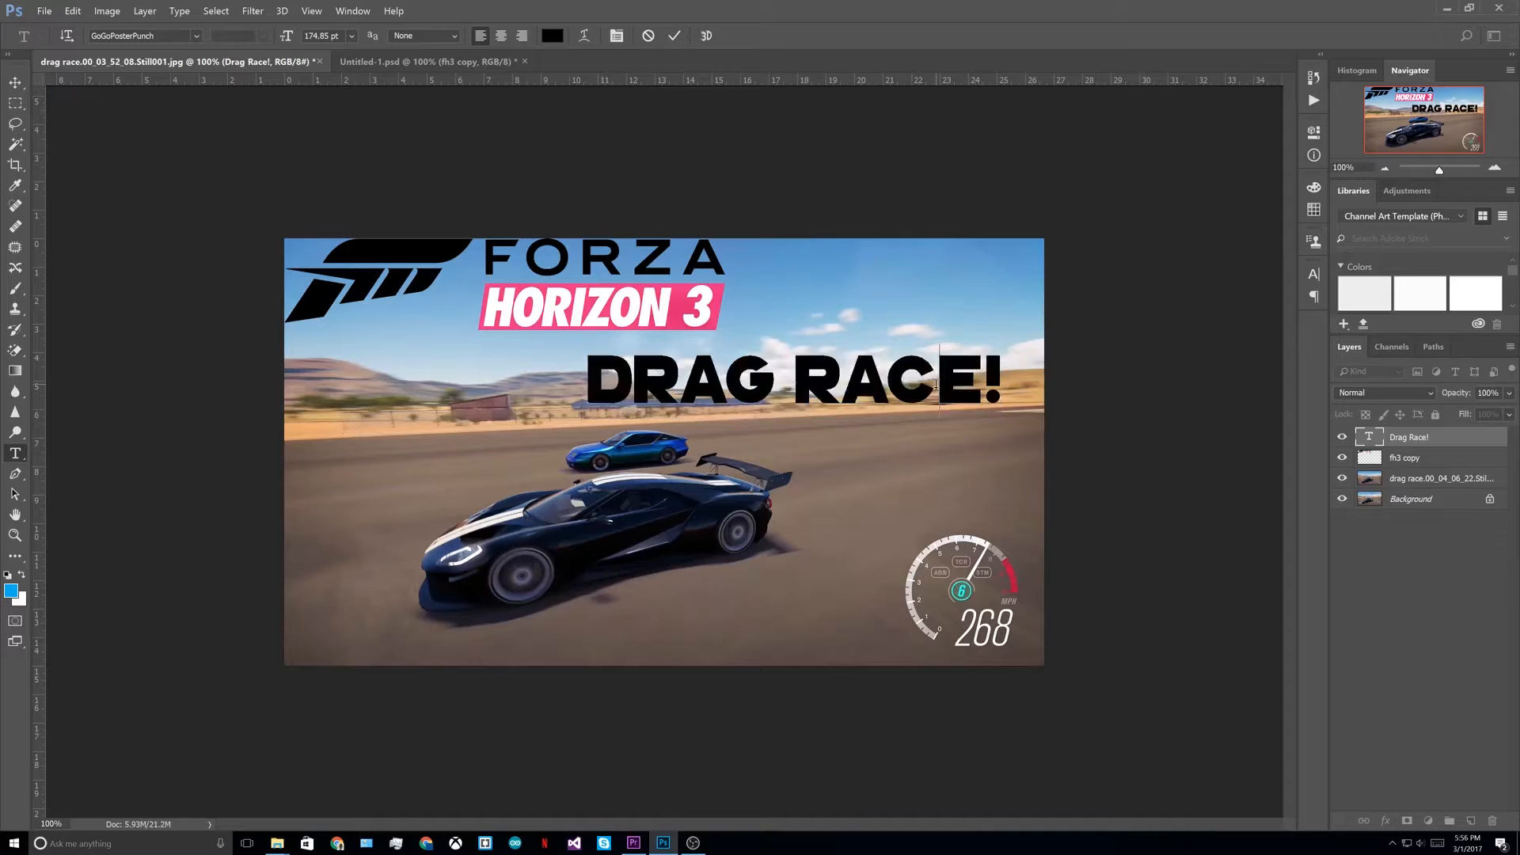
# Step: Change the colour of the whole "Drag Race!" text to a bright yellow
pyautogui.tripleClick(663, 396)
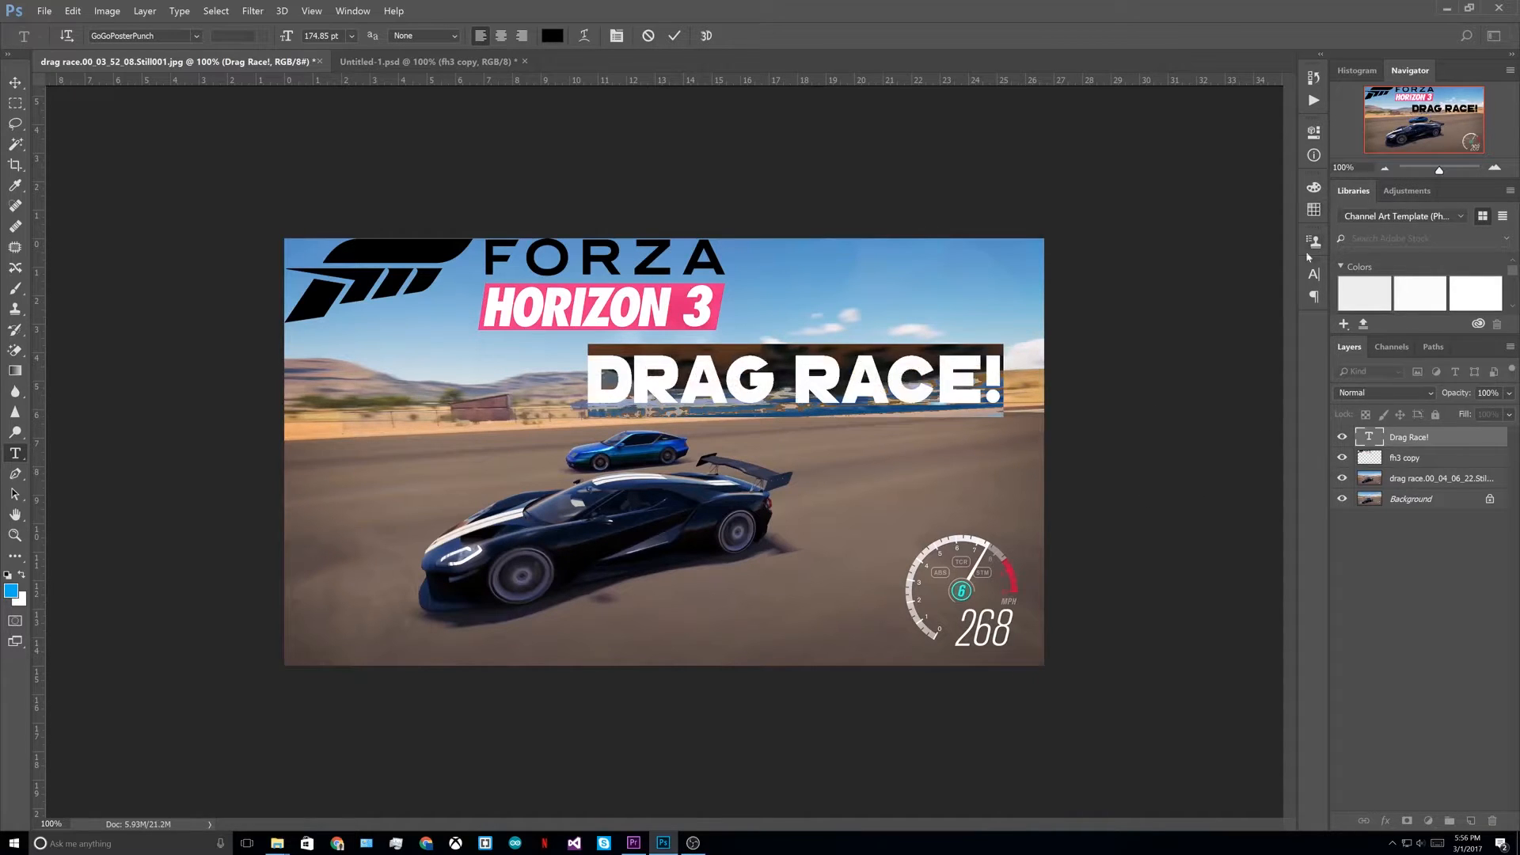
pyautogui.click(1312, 275)
pyautogui.click(1270, 373)
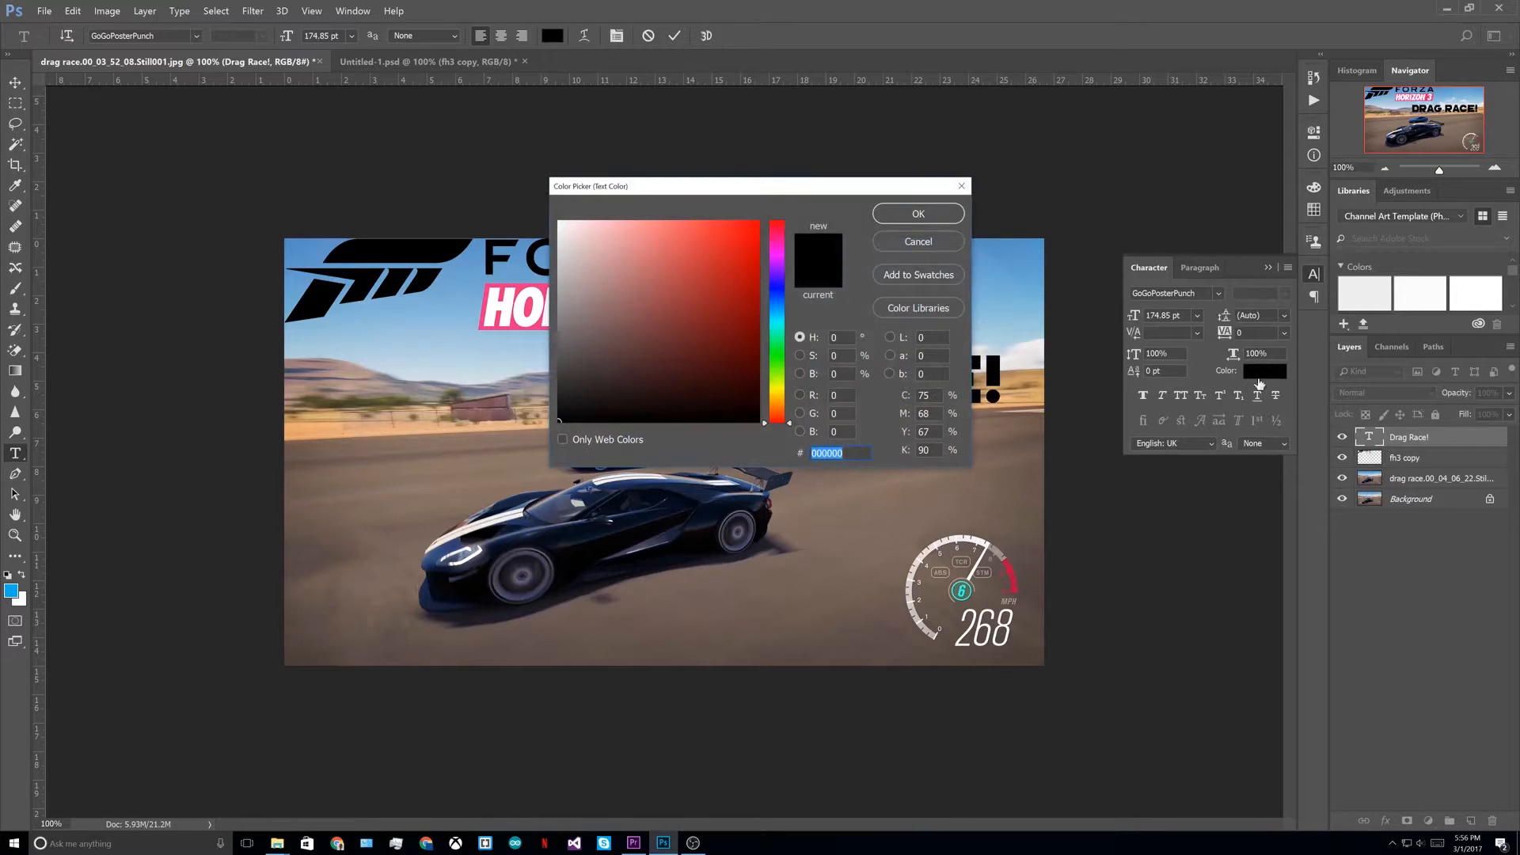
pyautogui.moveTo(773, 381)
pyautogui.mouseDown()
pyautogui.moveTo(773, 358)
pyautogui.moveTo(773, 381)
pyautogui.mouseUp()
pyautogui.moveTo(696, 320); pyautogui.dragTo(653, 235)
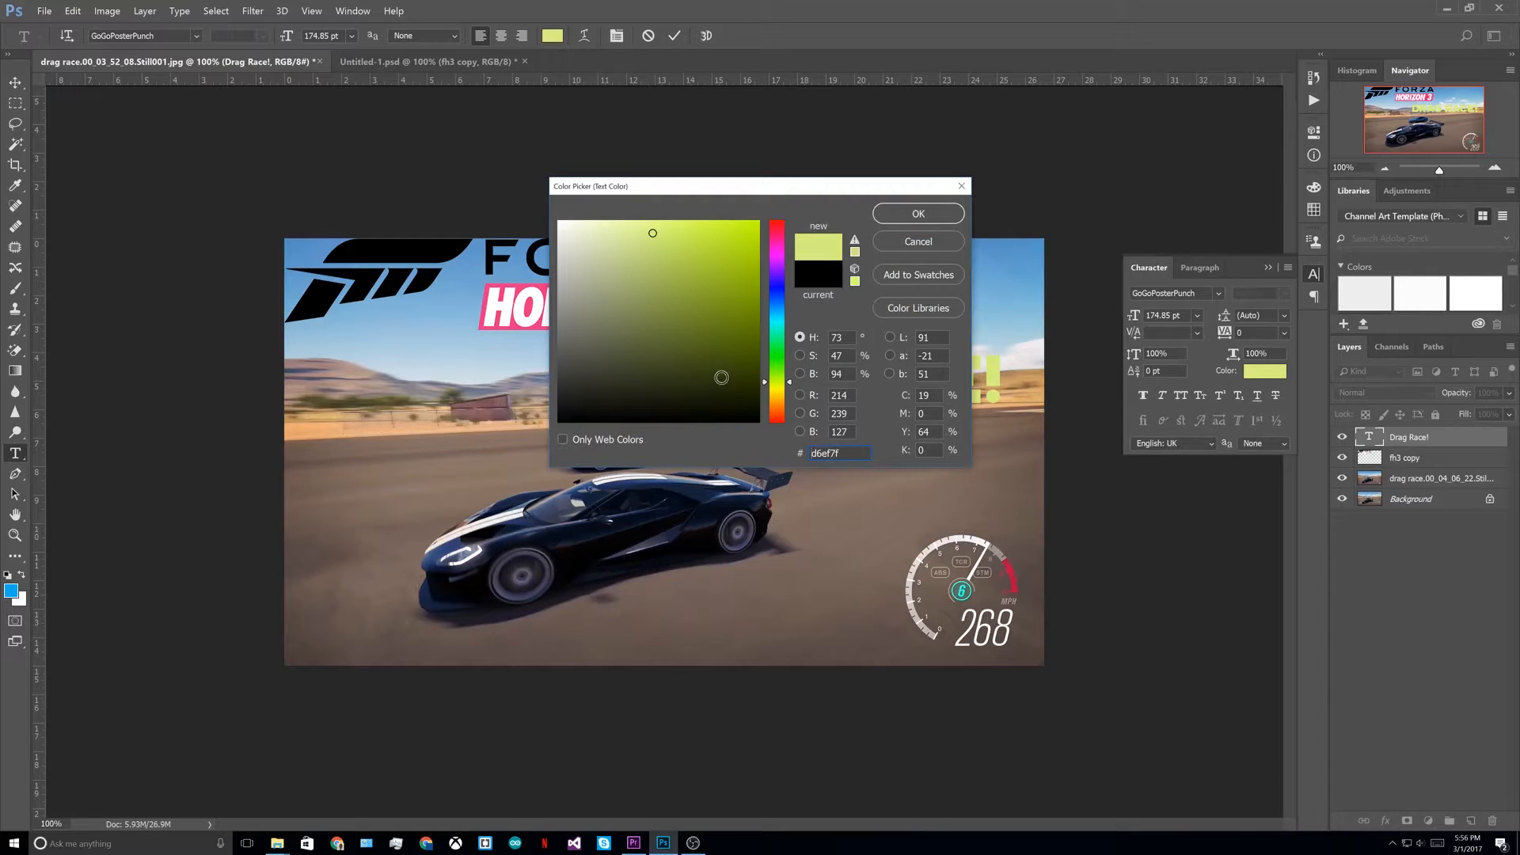
pyautogui.click(743, 356)
pyautogui.click(776, 388)
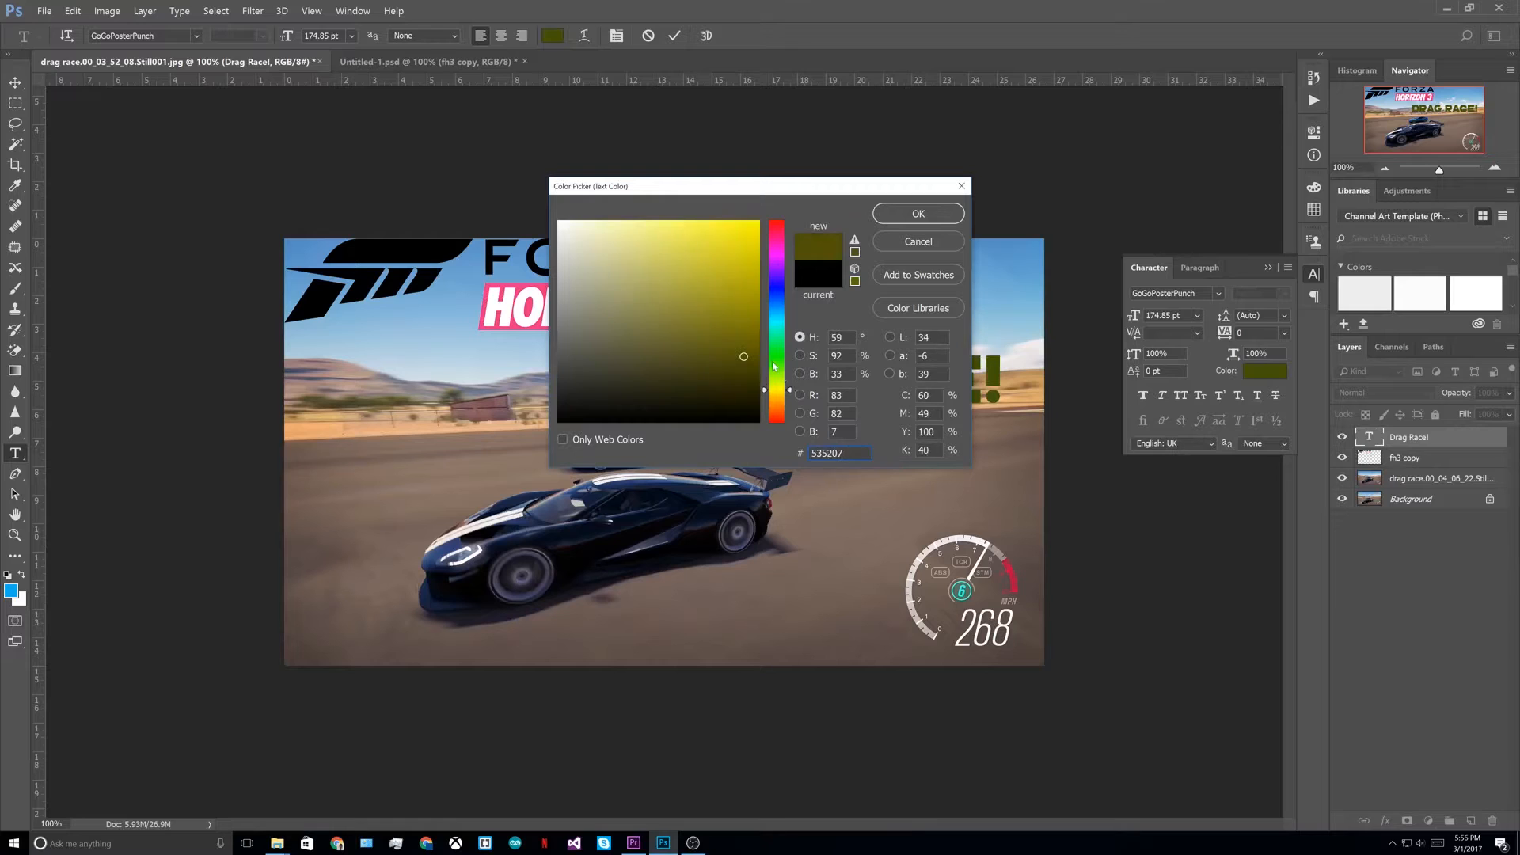
pyautogui.moveTo(746, 340)
pyautogui.mouseDown()
pyautogui.moveTo(719, 254)
pyautogui.moveTo(692, 237)
pyautogui.moveTo(756, 225)
pyautogui.moveTo(741, 232)
pyautogui.mouseUp()
pyautogui.click(918, 214)
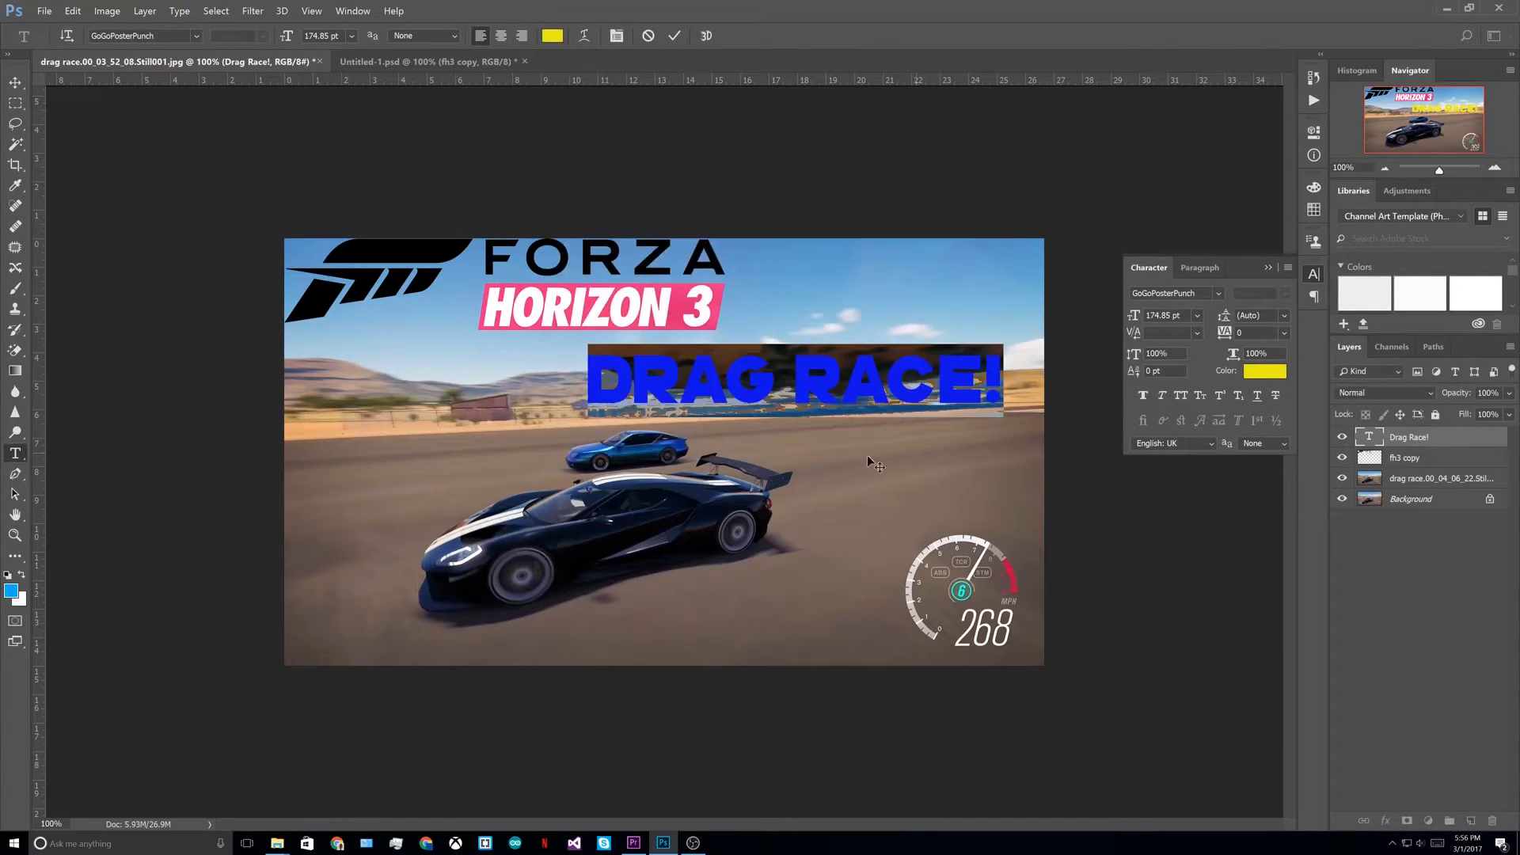
pyautogui.click(940, 375)
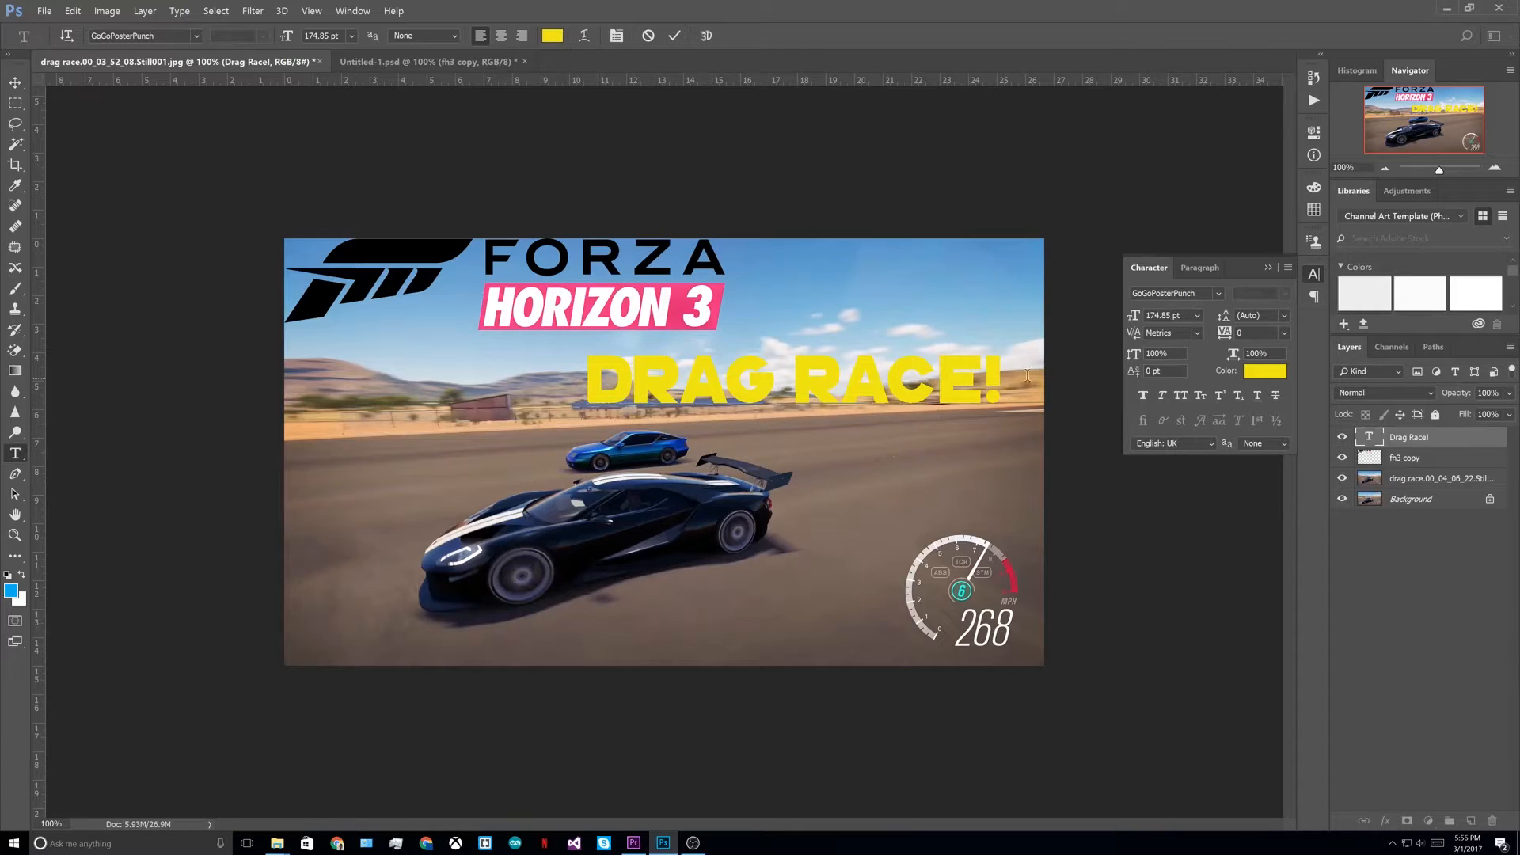
pyautogui.rightClick(1404, 437)
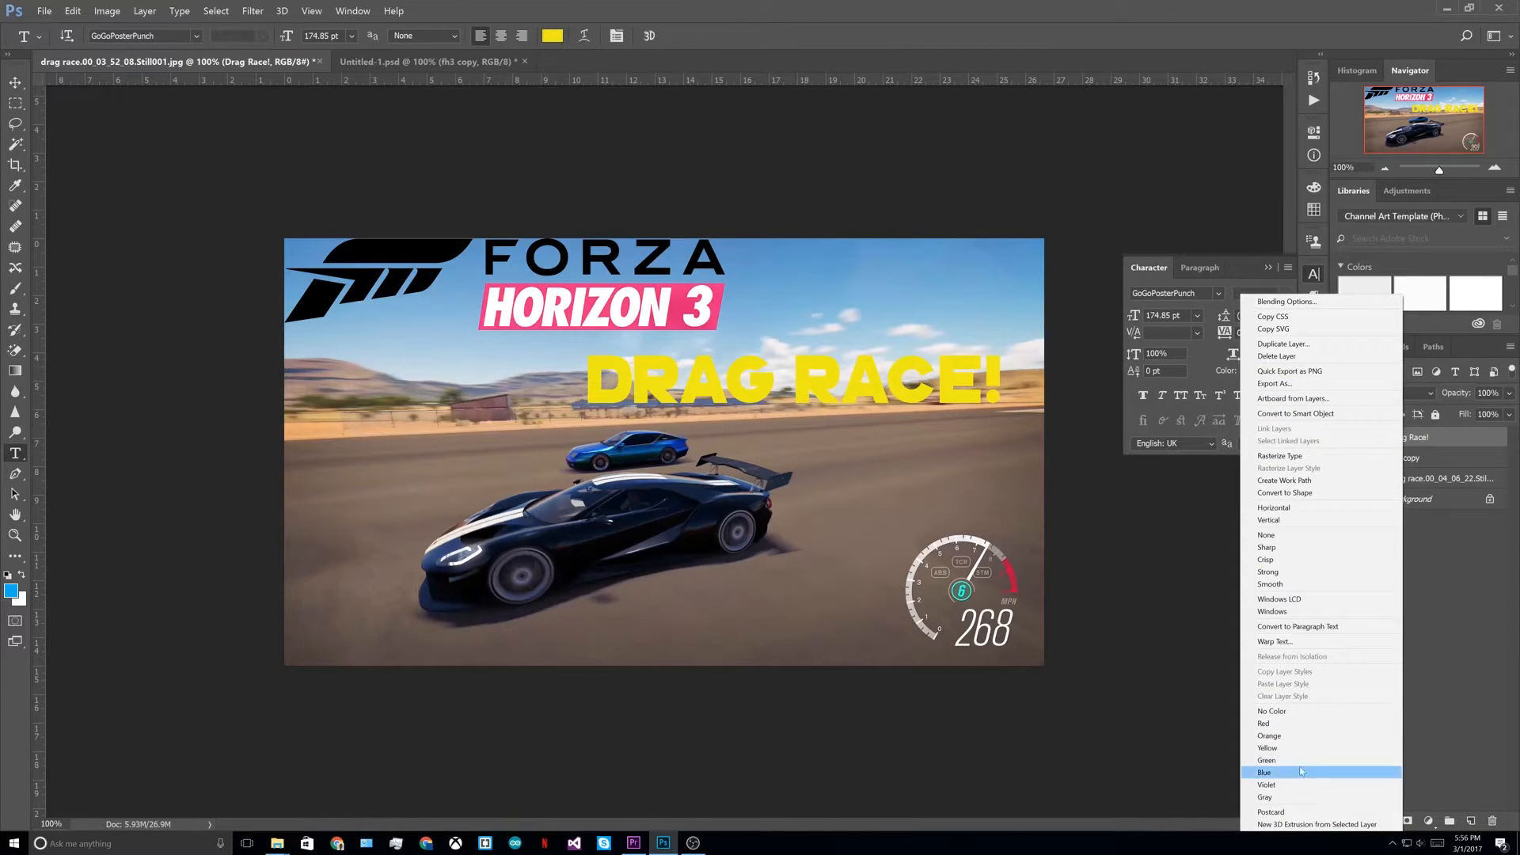
pyautogui.click(1434, 437)
pyautogui.click(1431, 393)
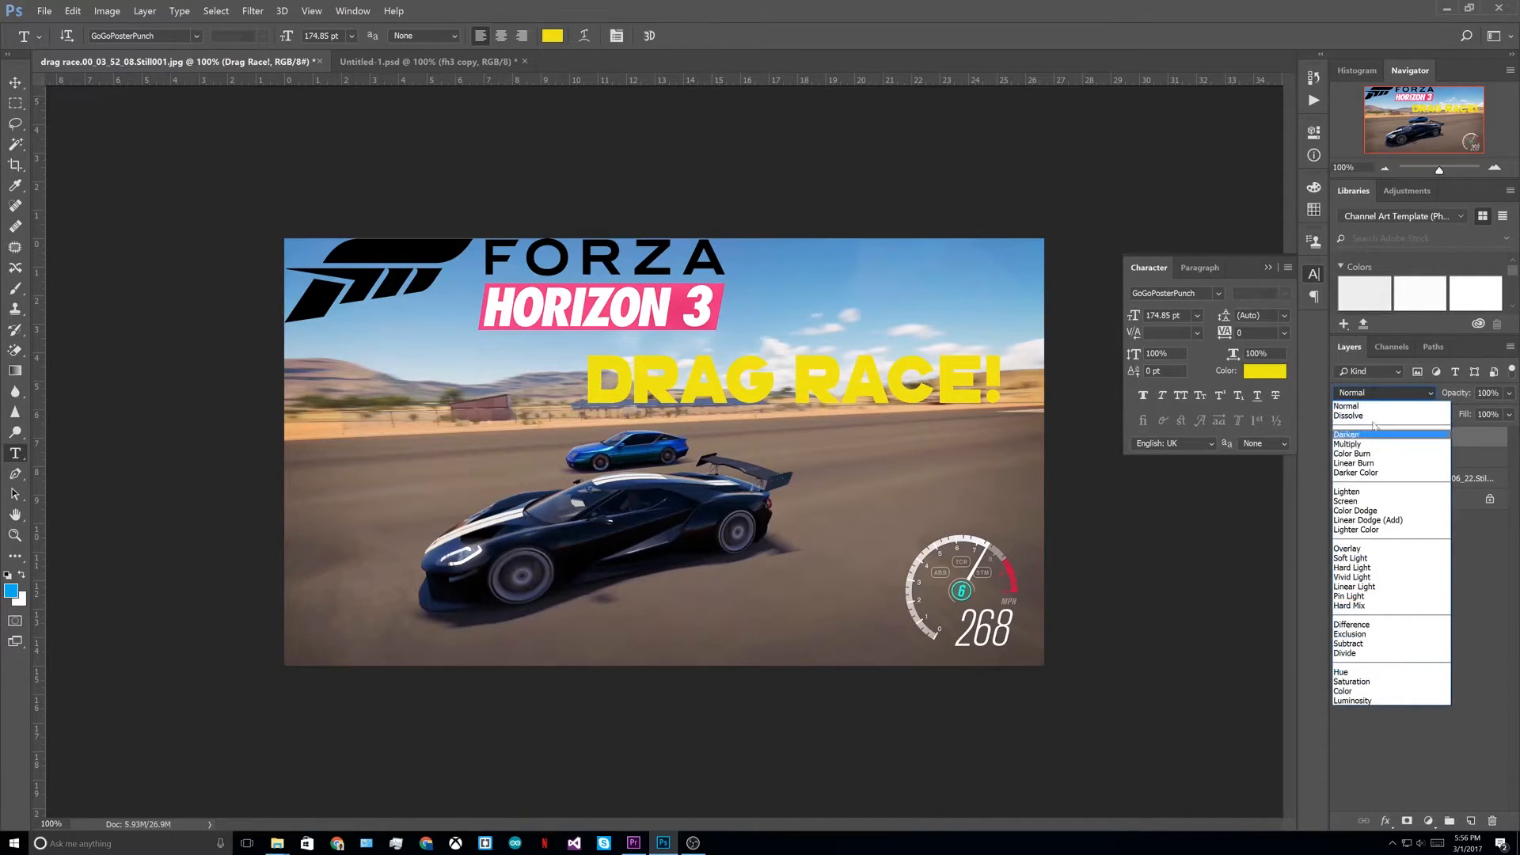
pyautogui.click(1381, 404)
# Step: Add an outside Stroke layer style with a size of 27 px to the "Drag Race!" text layer
pyautogui.rightClick(1401, 439)
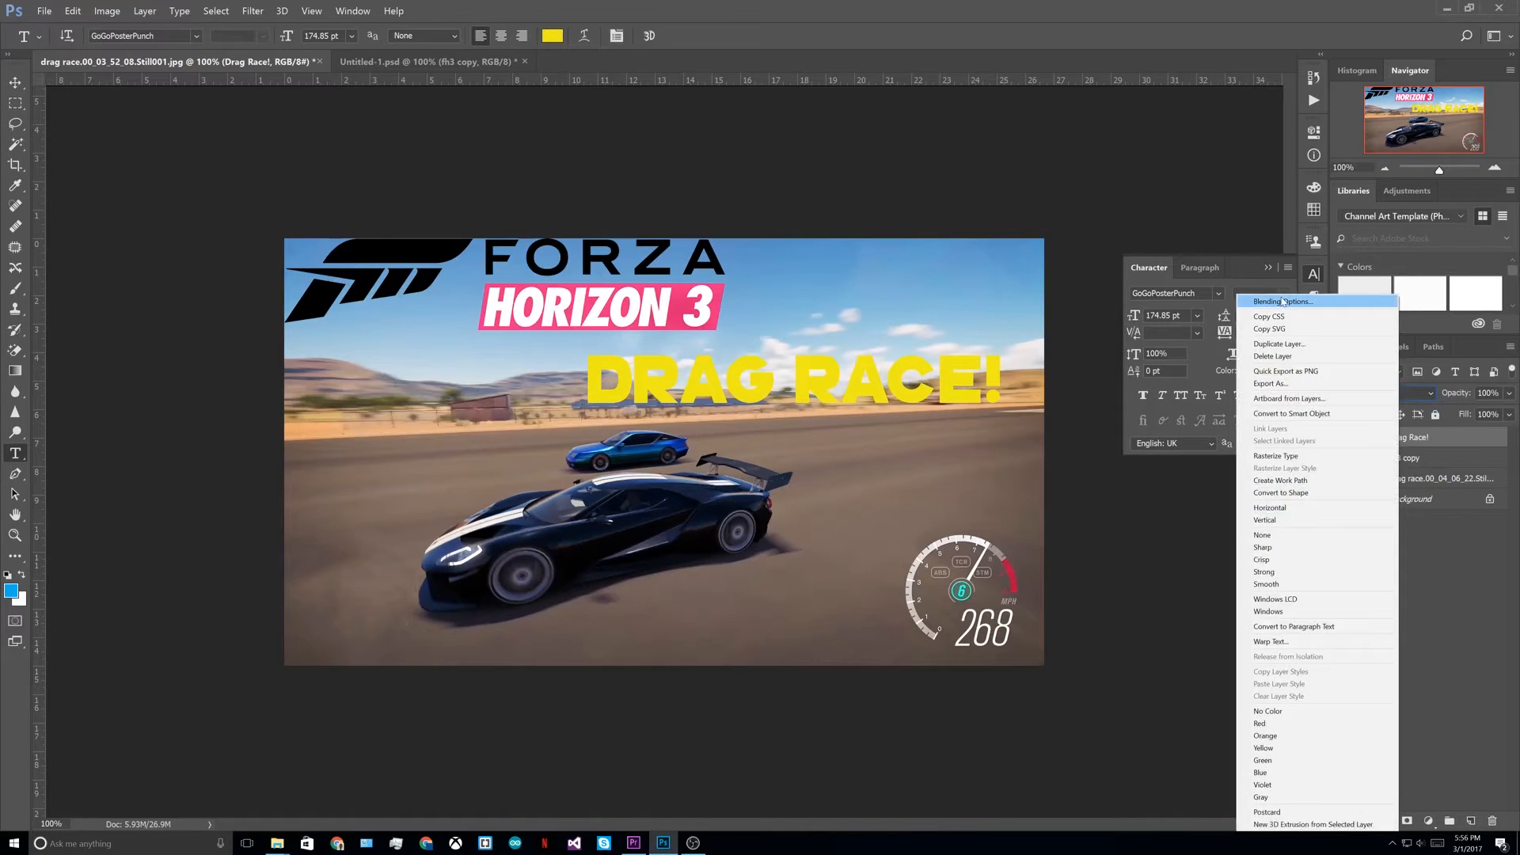
pyautogui.click(1306, 302)
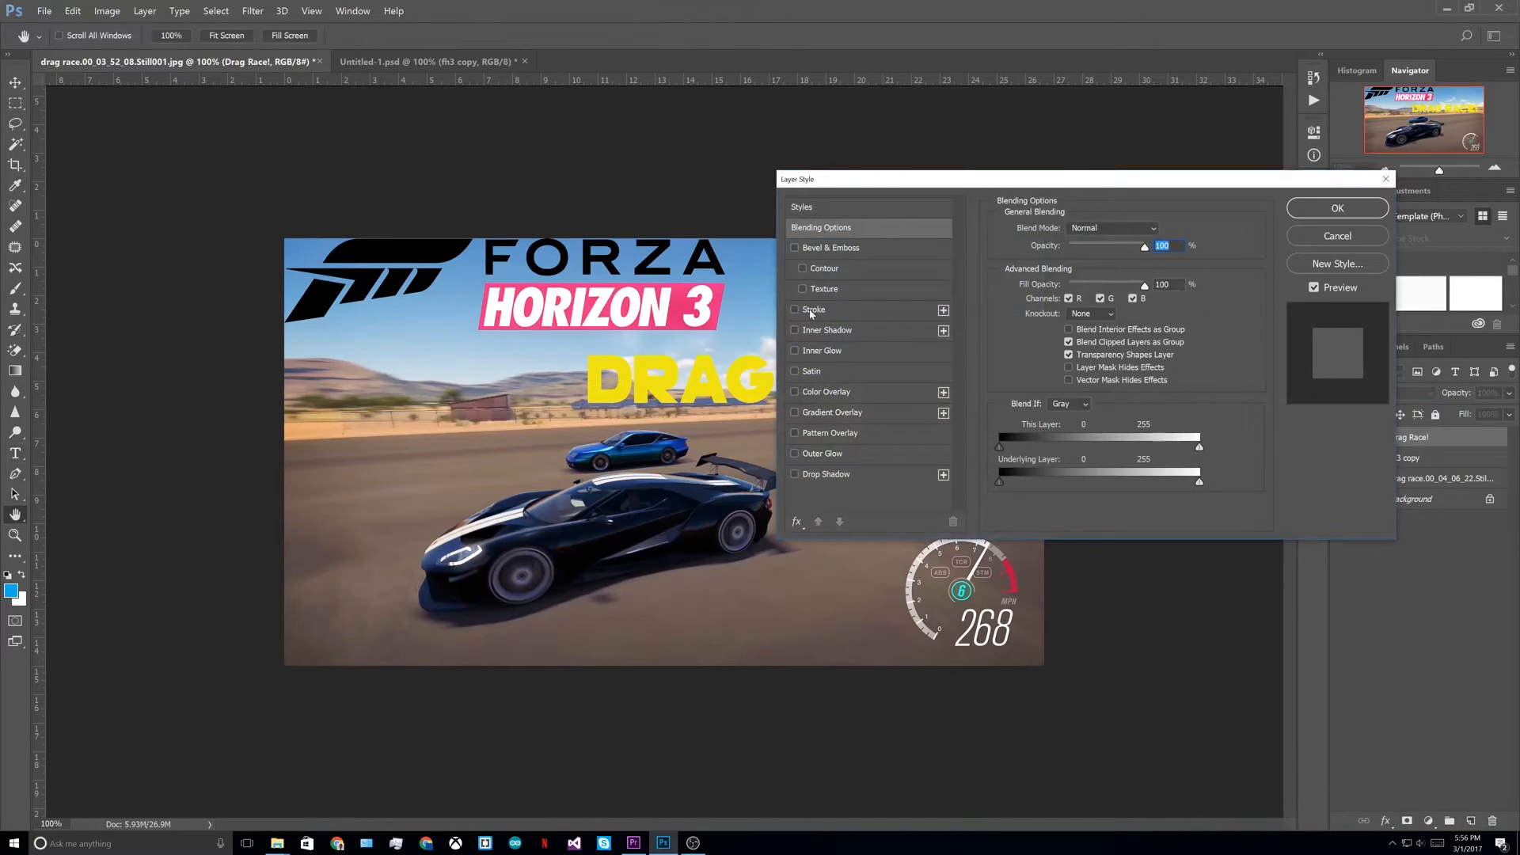
pyautogui.click(814, 310)
pyautogui.moveTo(1056, 228); pyautogui.dragTo(1067, 230)
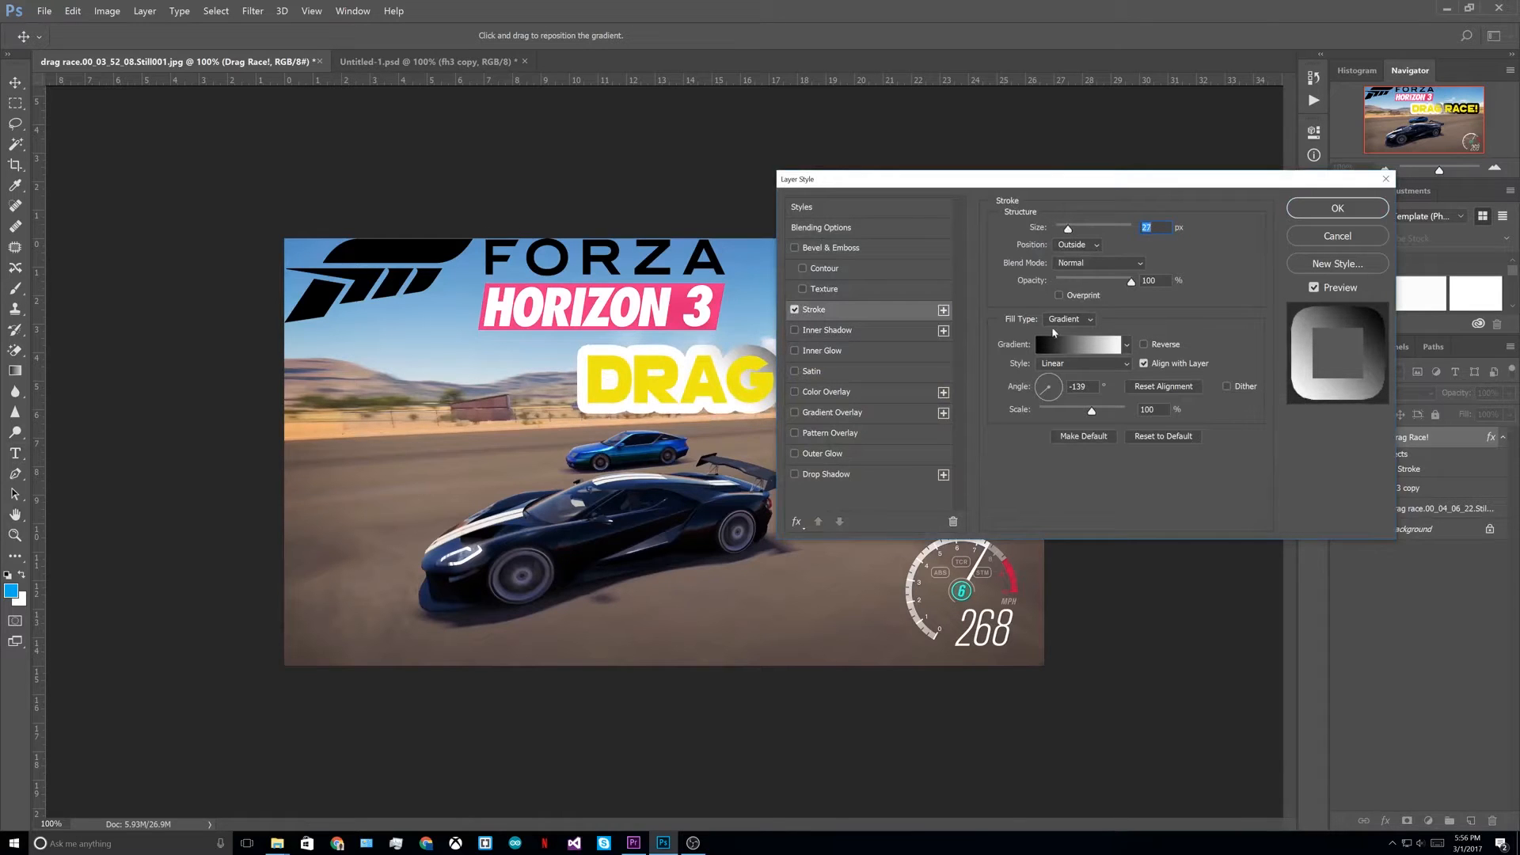
# Step: Set the text stroke's fill type to Color with a saturated blue and apply the layer style
pyautogui.click(1078, 345)
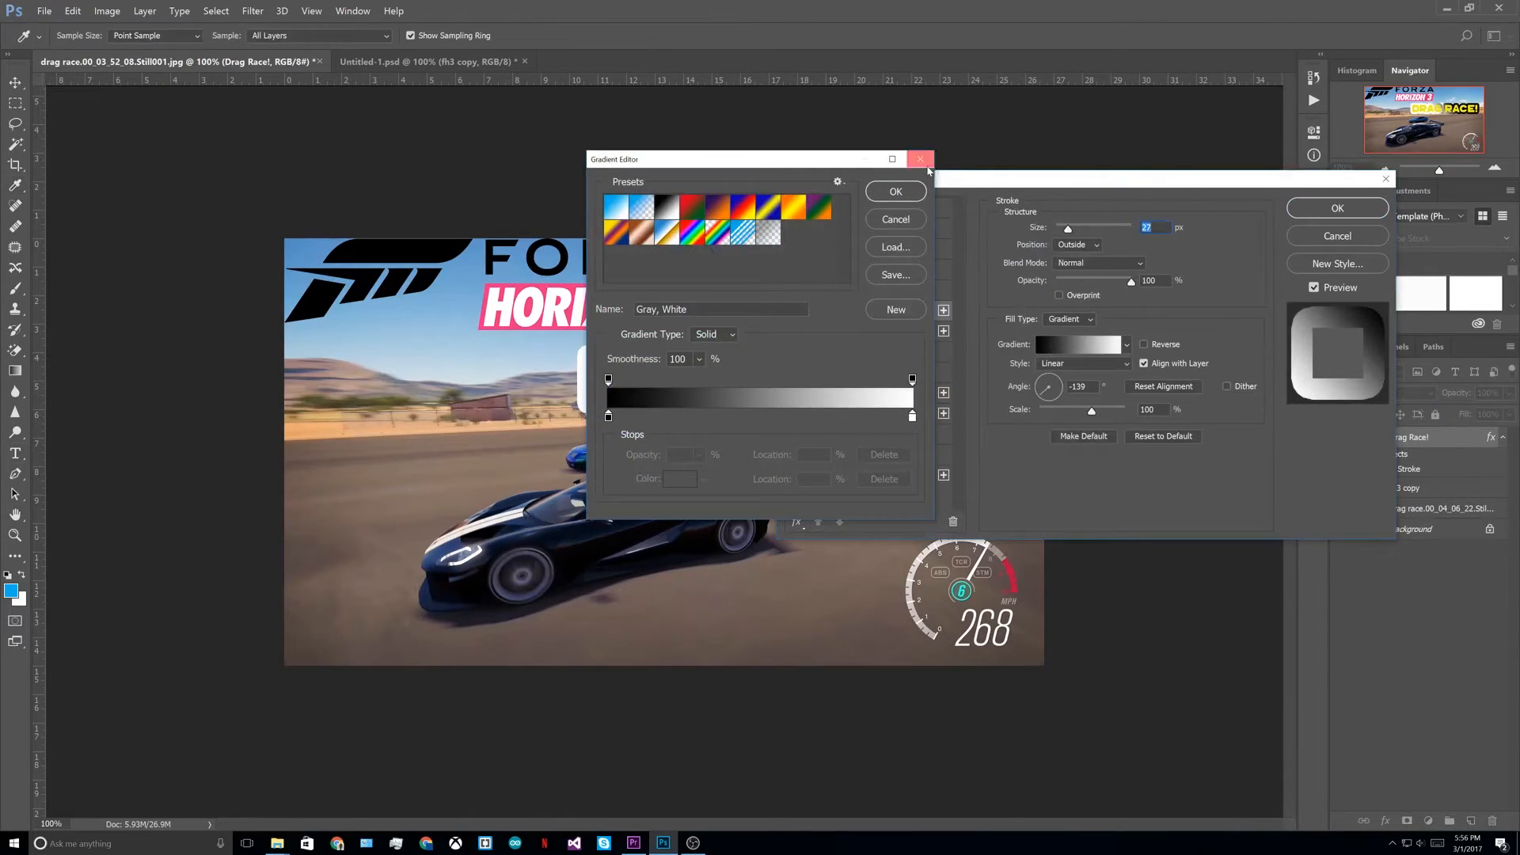
pyautogui.click(920, 159)
pyautogui.click(1068, 319)
pyautogui.click(1053, 332)
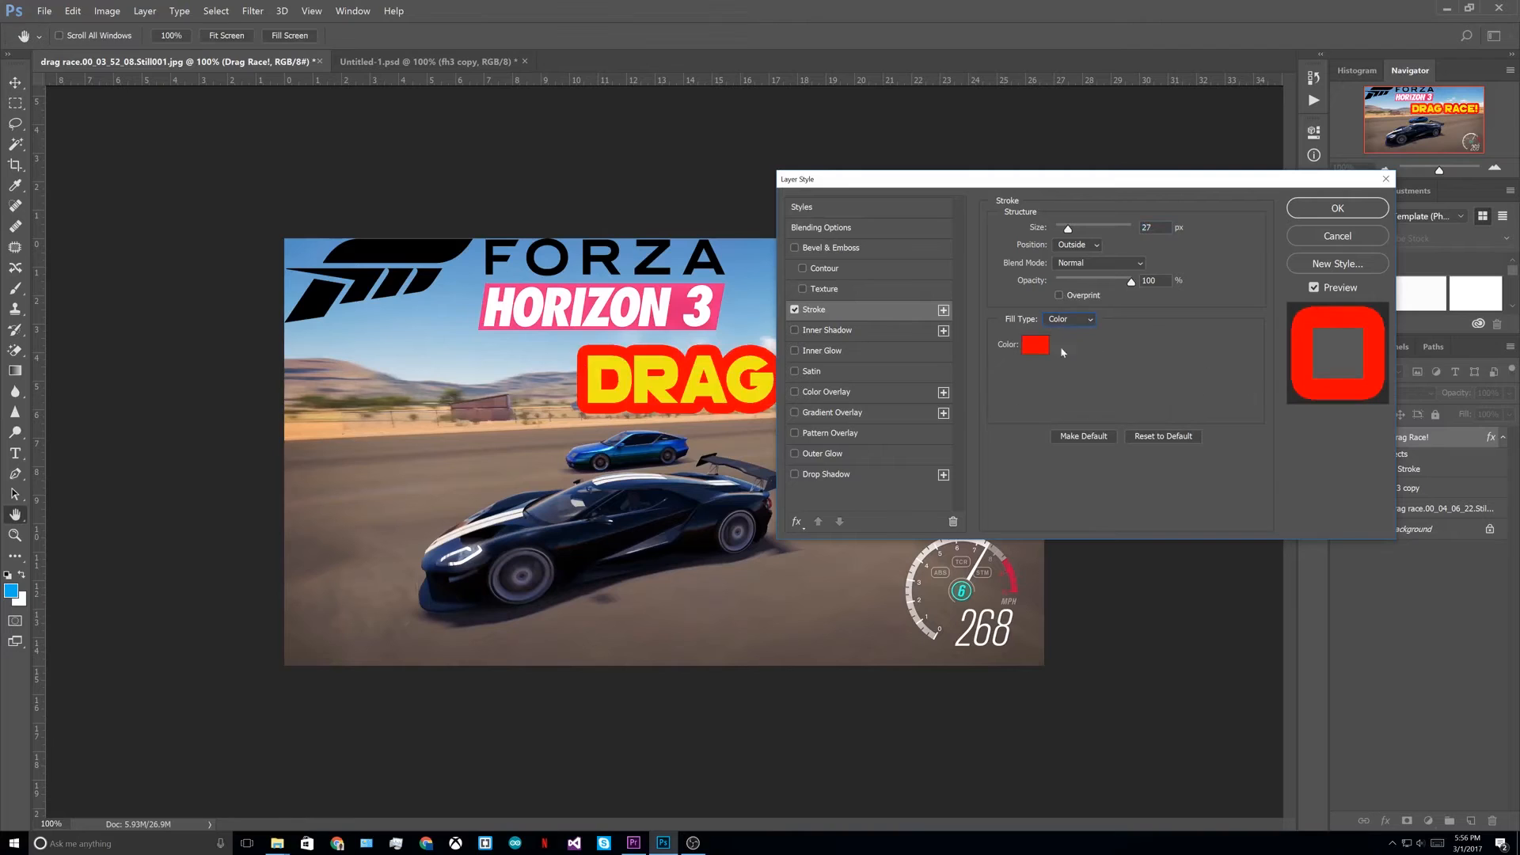
pyautogui.click(1034, 345)
pyautogui.moveTo(774, 338); pyautogui.dragTo(780, 302)
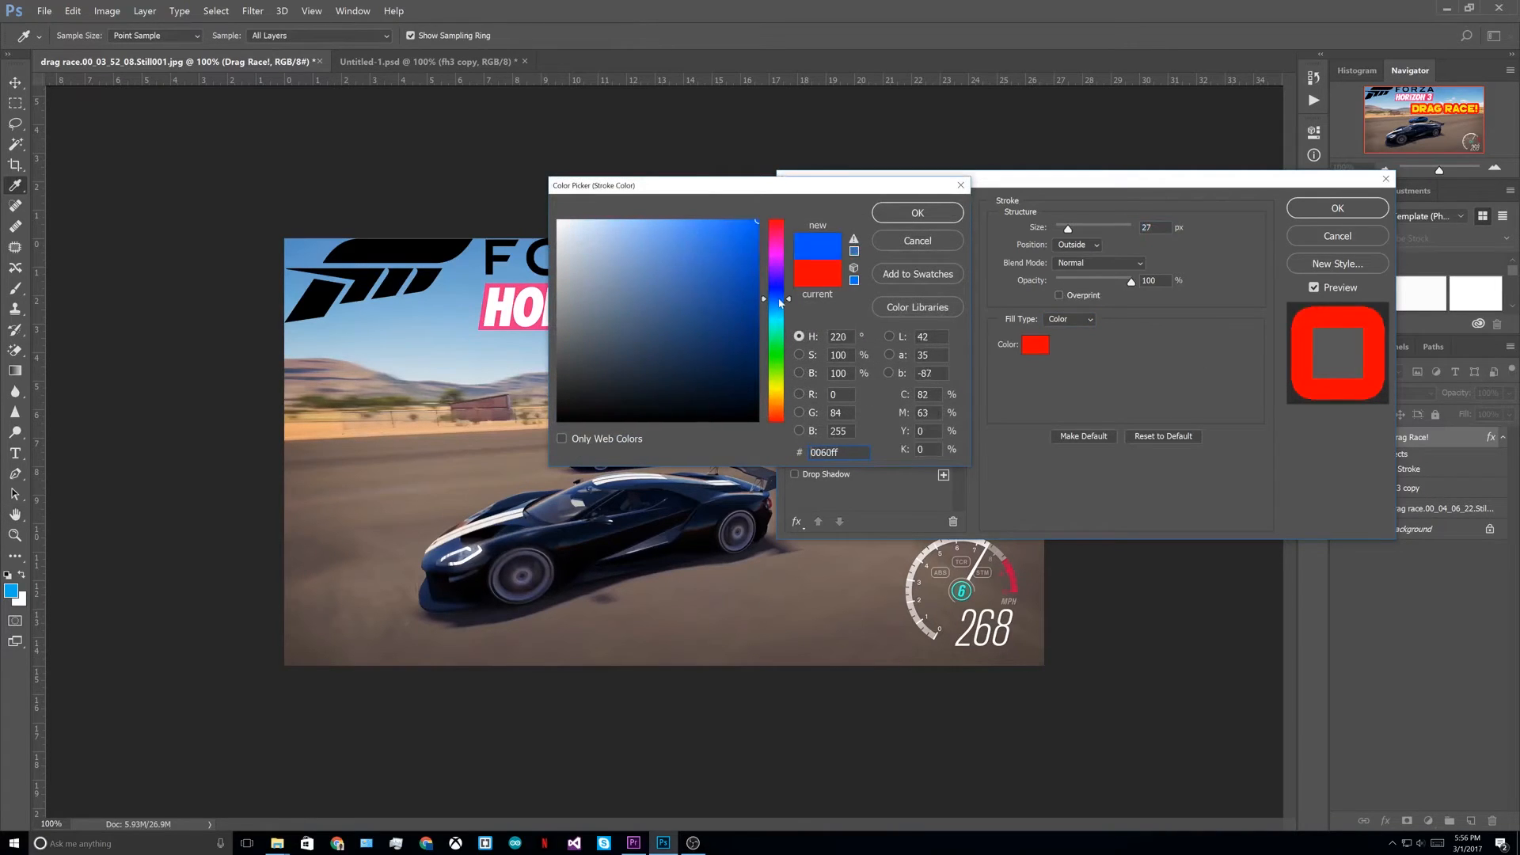
pyautogui.click(941, 214)
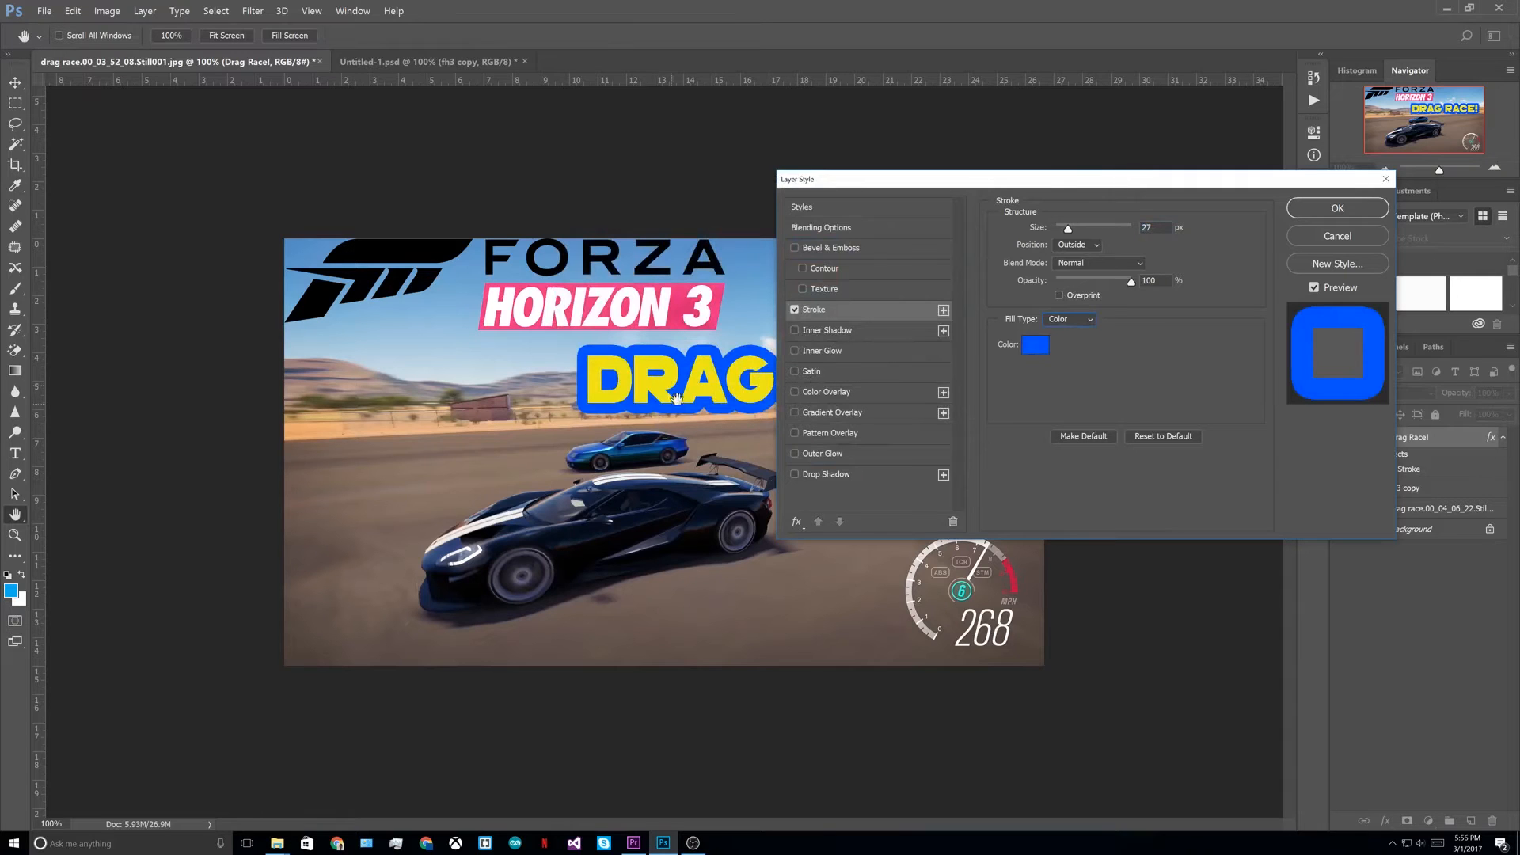
pyautogui.moveTo(1045, 178); pyautogui.dragTo(1220, 480)
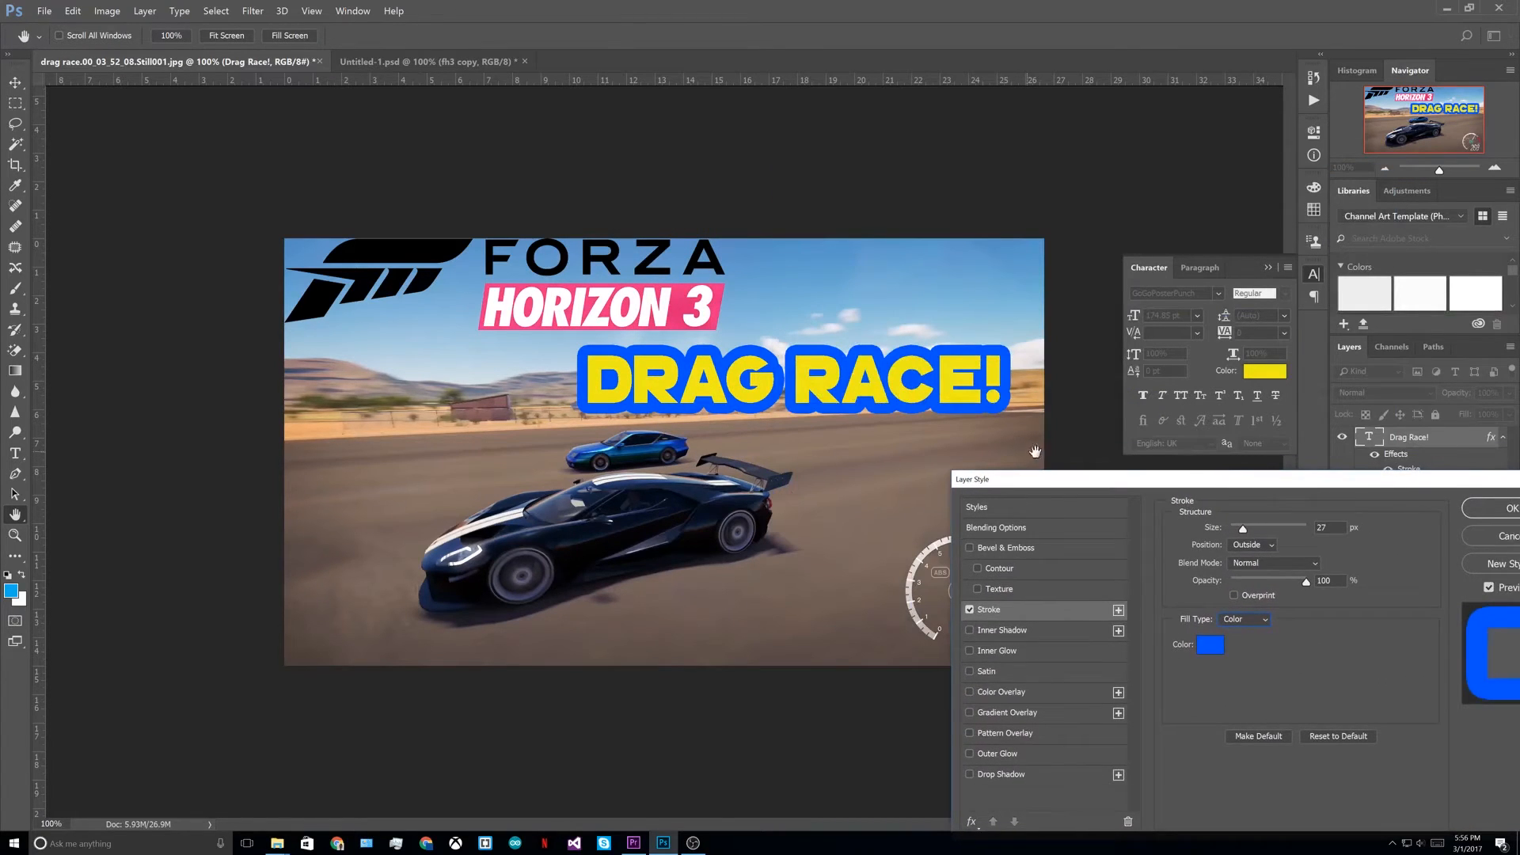
pyautogui.click(1501, 506)
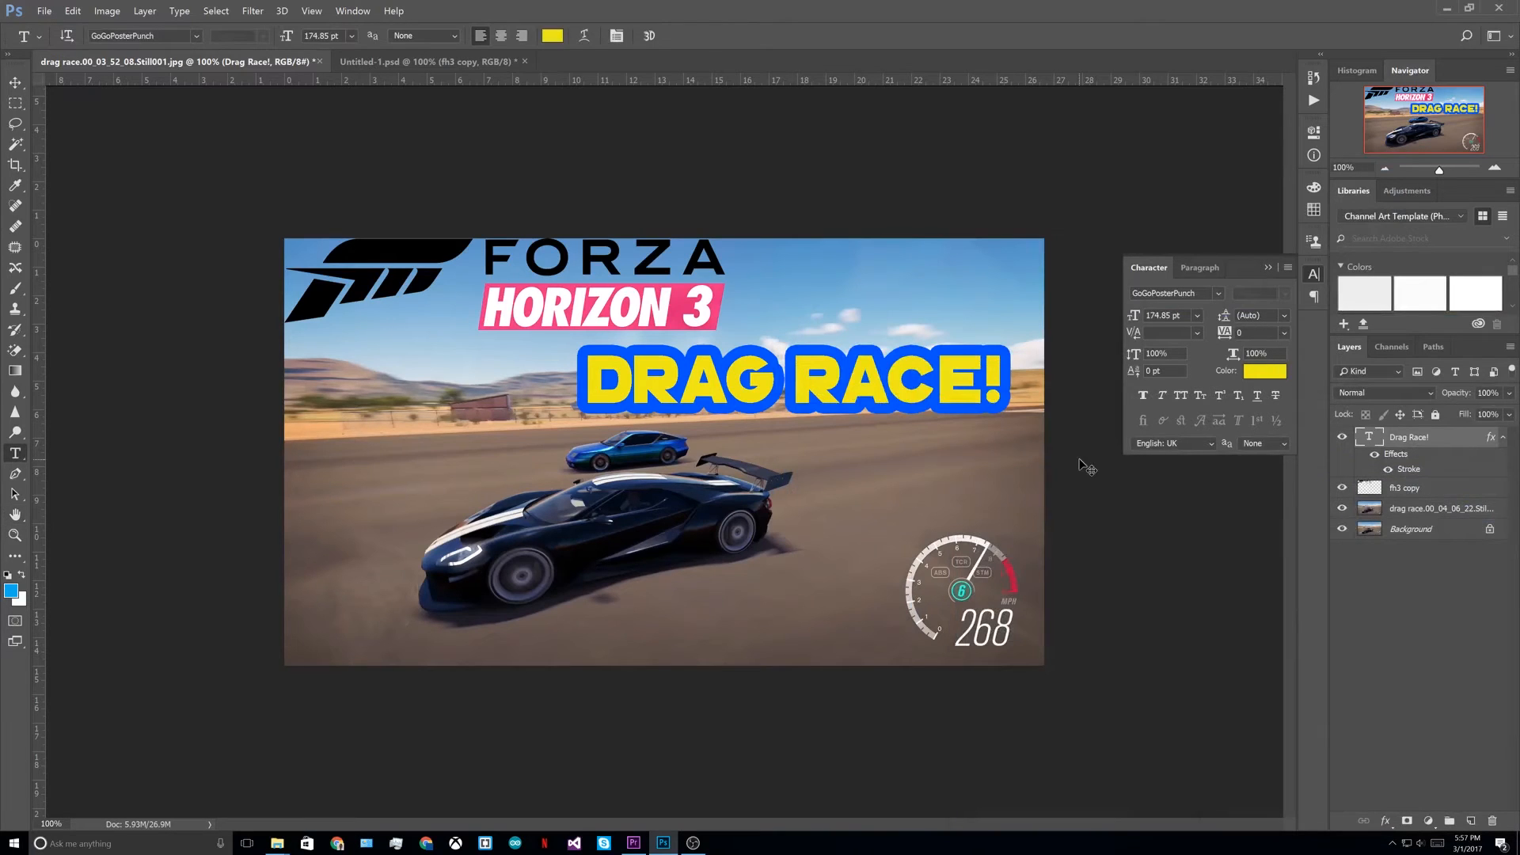
# Step: Examine how readable the thumbnail's logo and text are at very small and enlarged view sizes
pyautogui.hotkey('ctrl', '-')
pyautogui.hotkey('ctrl', '-')
pyautogui.hotkey('ctrl', '-')
pyautogui.hotkey('ctrl', '-')
pyautogui.hotkey('ctrl', '-')
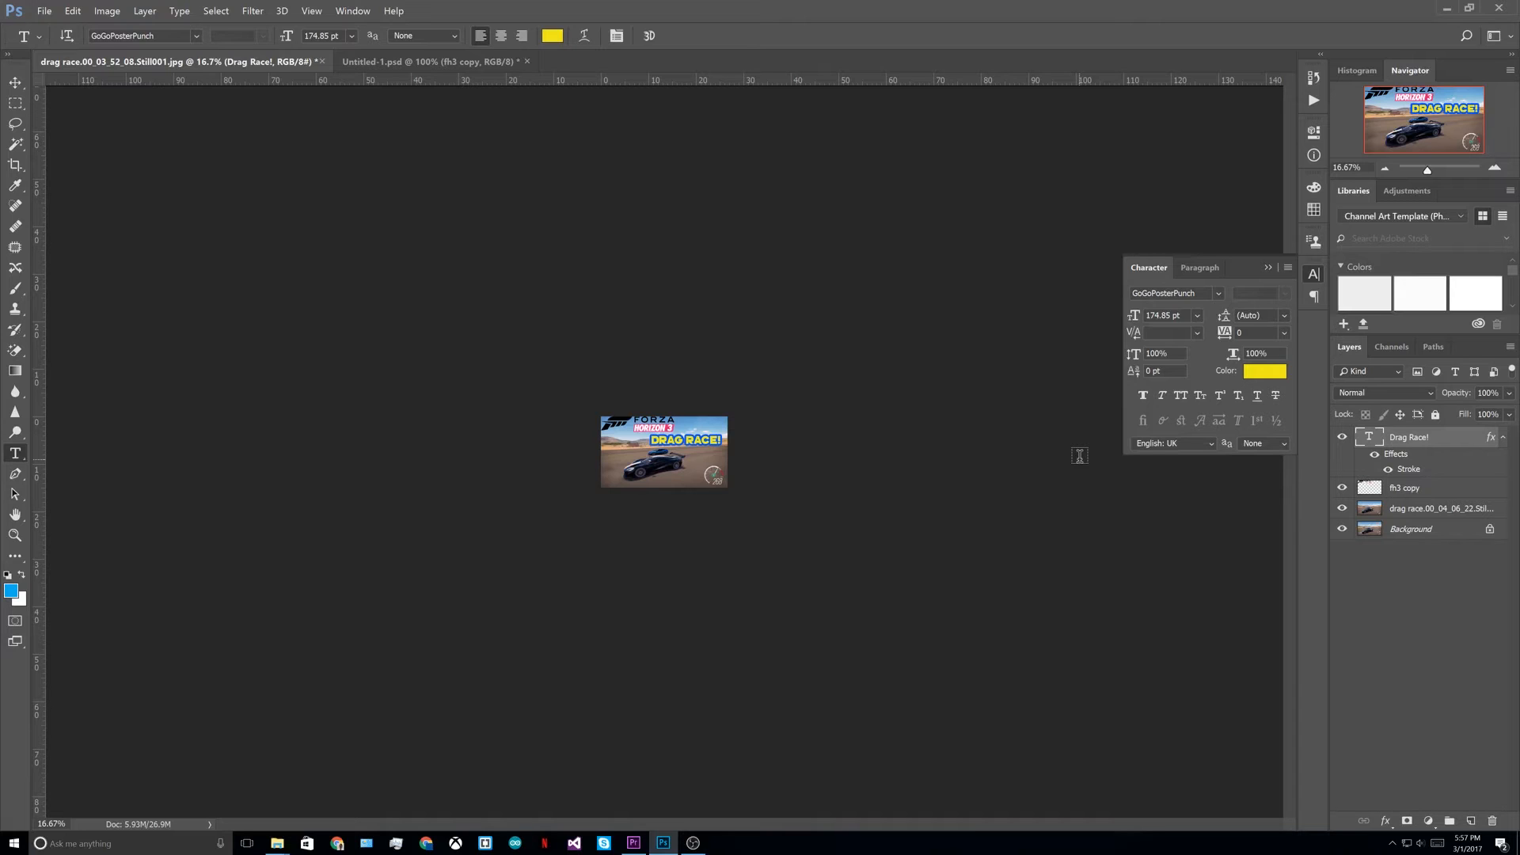
pyautogui.hotkey('ctrl', '+')
pyautogui.hotkey('ctrl', '+')
pyautogui.hotkey('ctrl', '+')
pyautogui.hotkey('ctrl', '+')
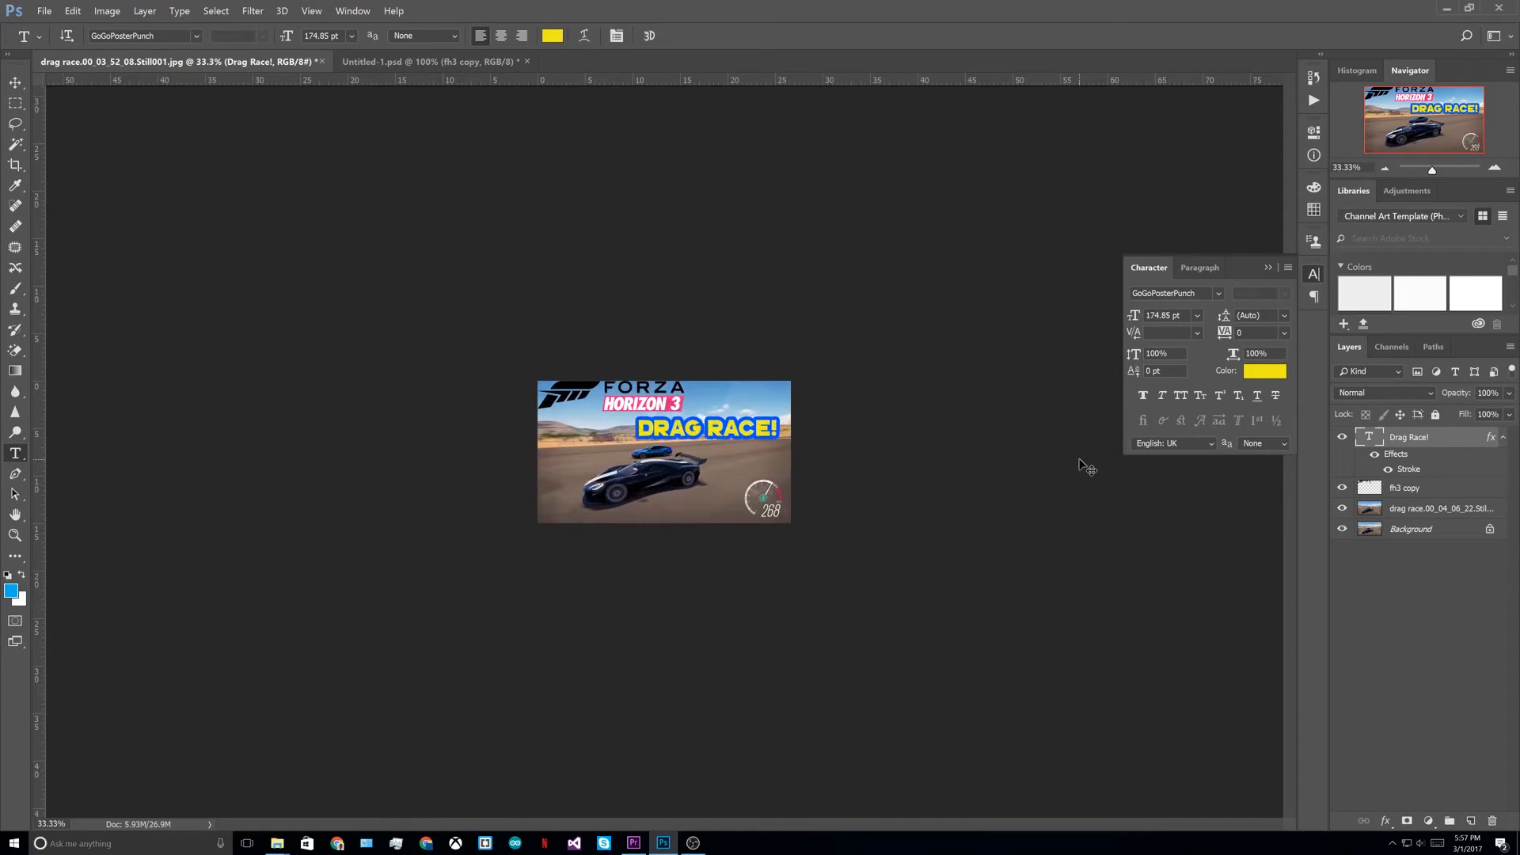
pyautogui.hotkey('ctrl', '+')
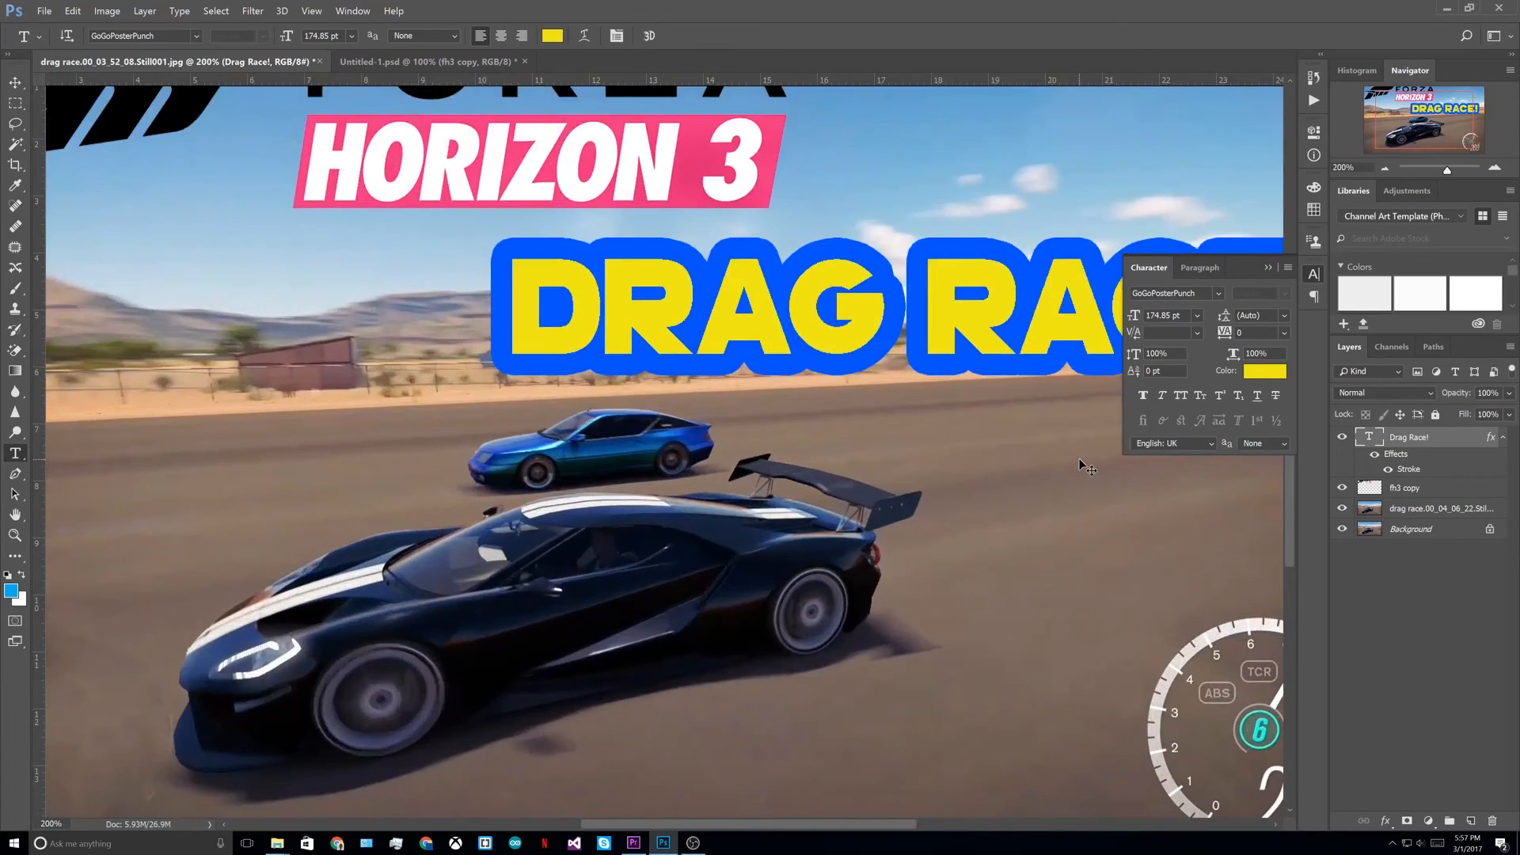
pyautogui.hotkey('ctrl', '-')
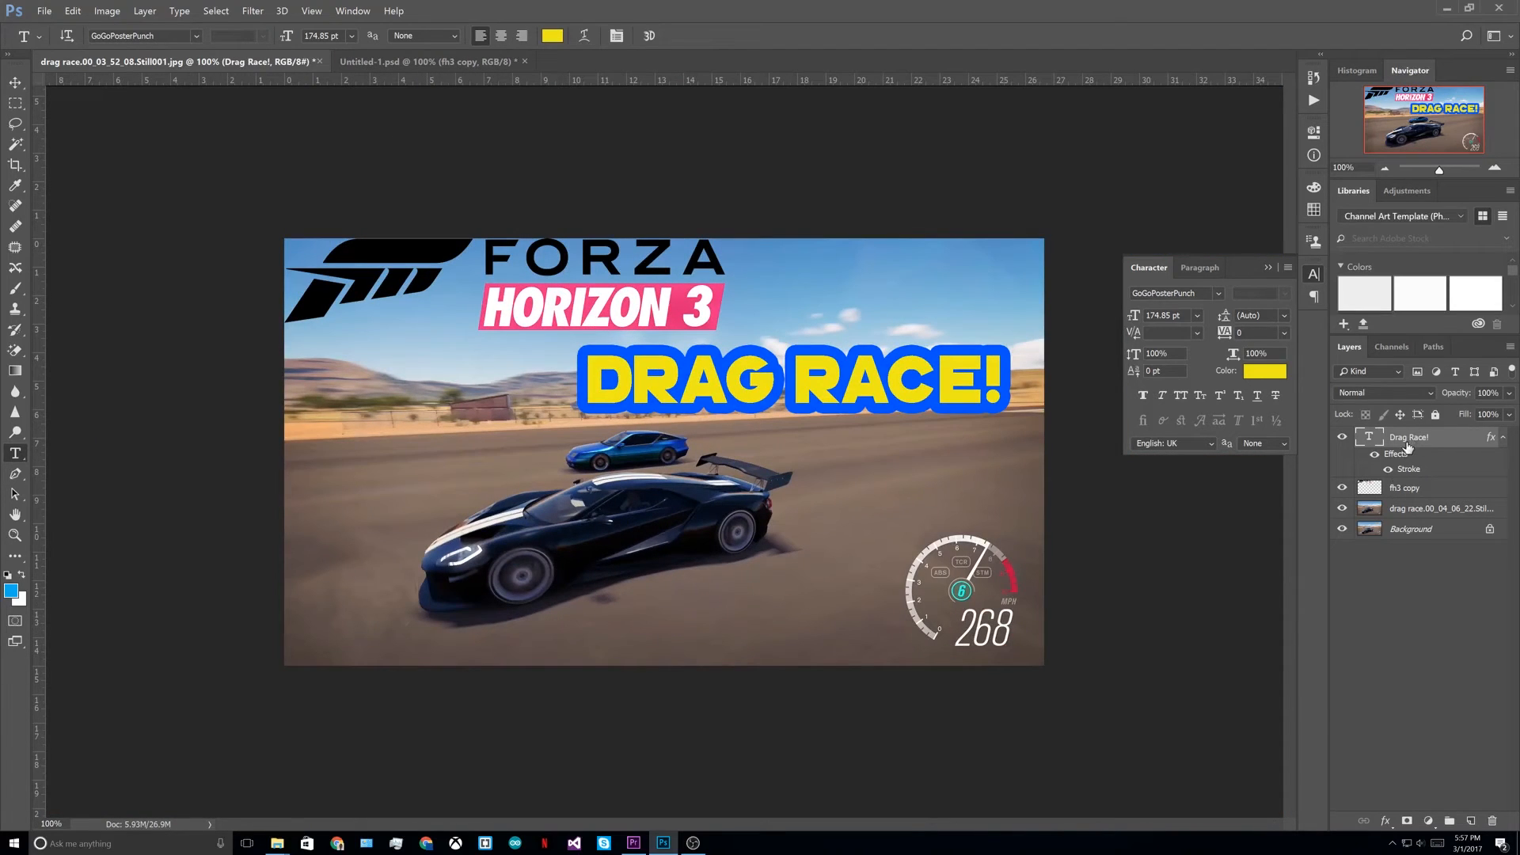
# Step: Move the "Drag Race!" text slightly down and shift the Forza Horizon 3 logo slightly inward from the image's upper-left edges
pyautogui.click(1401, 489)
pyautogui.click(1424, 438)
pyautogui.press('v')
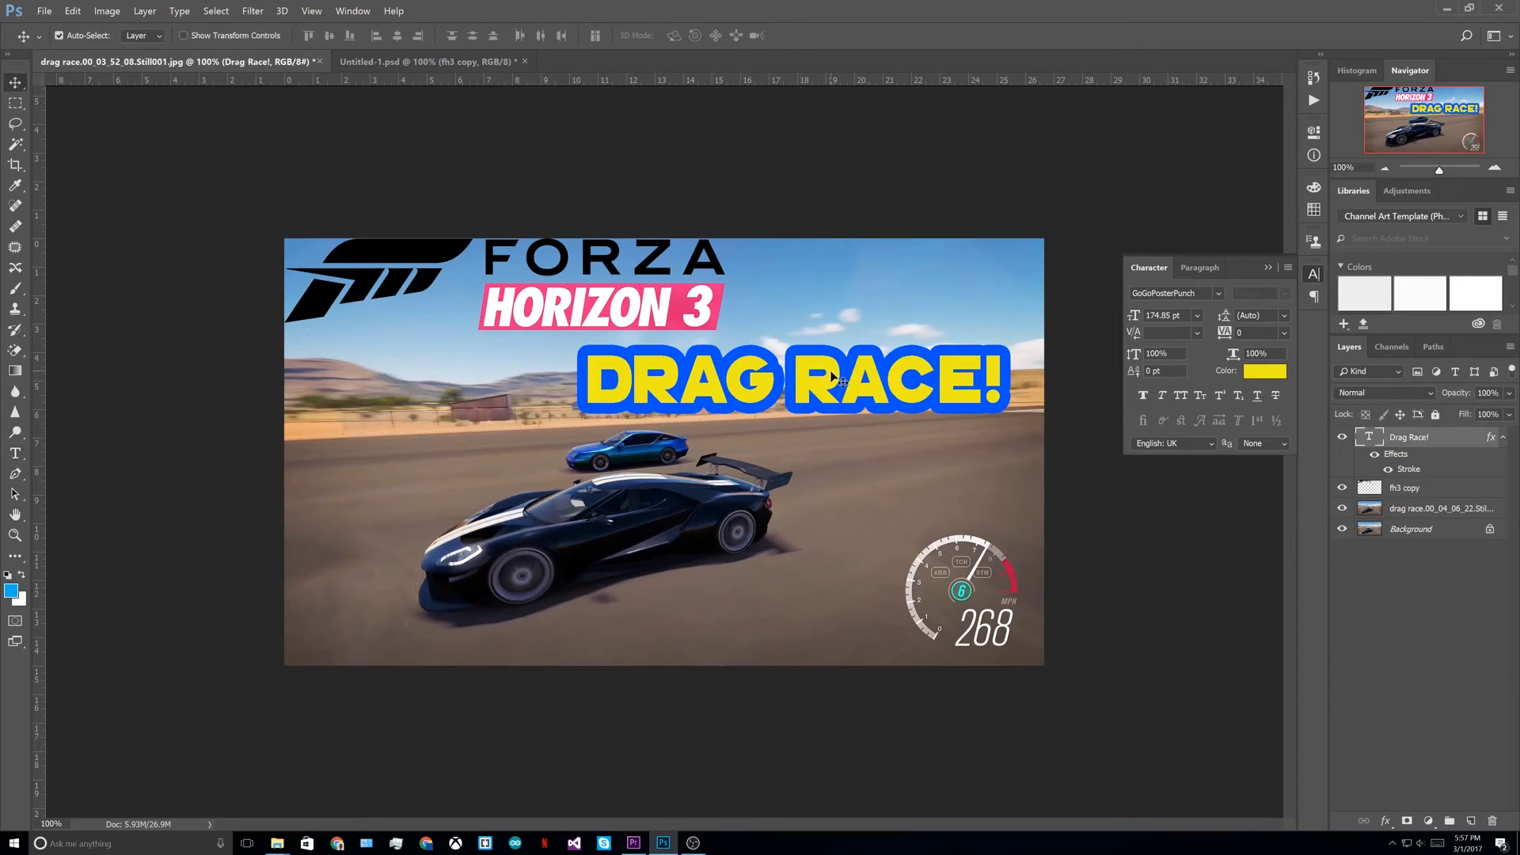
pyautogui.moveTo(831, 380); pyautogui.dragTo(831, 391)
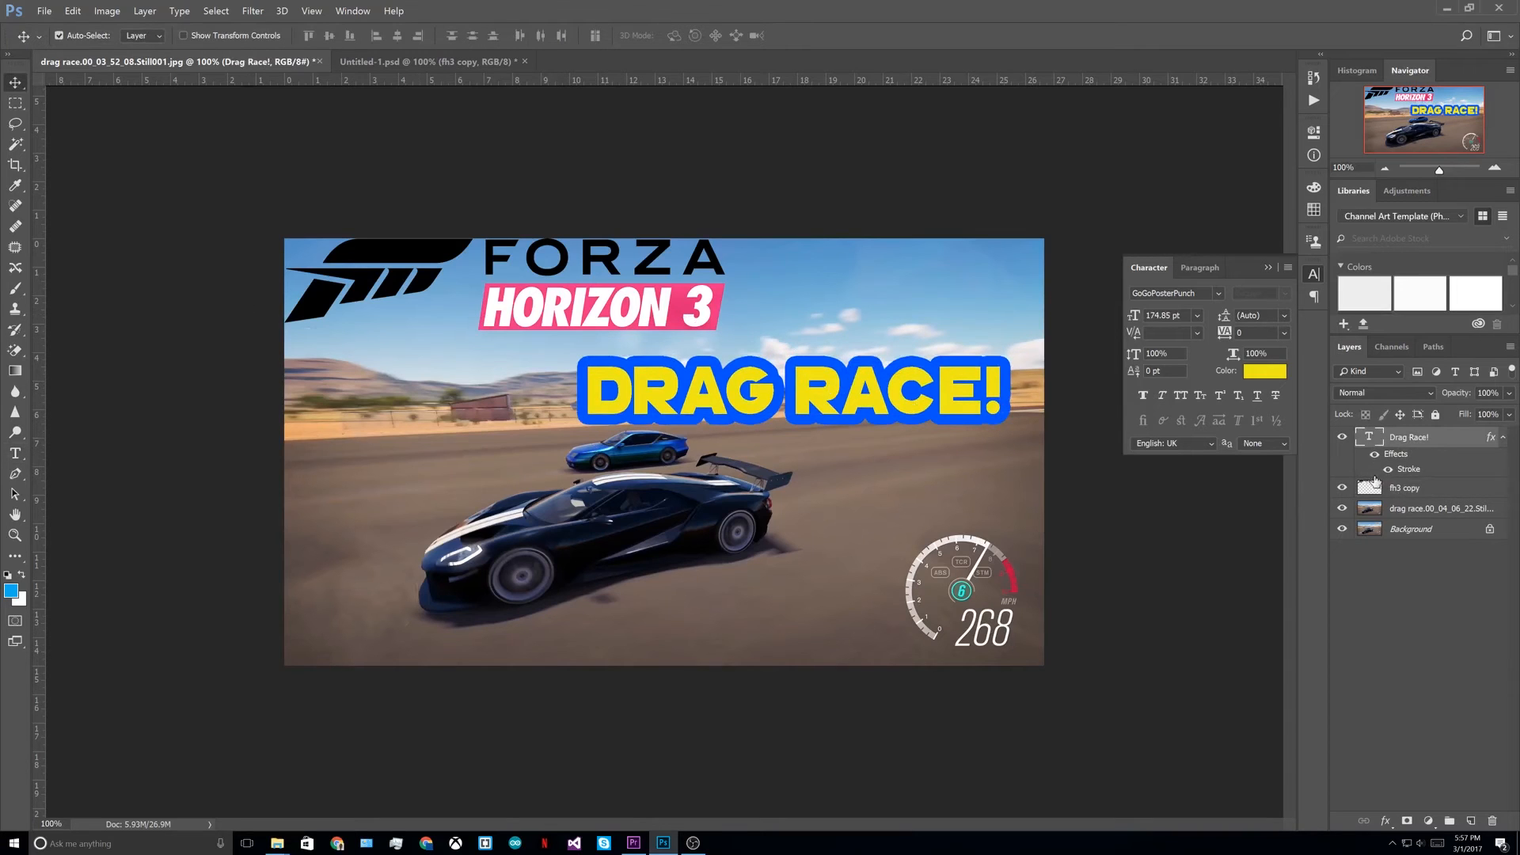
pyautogui.click(1420, 495)
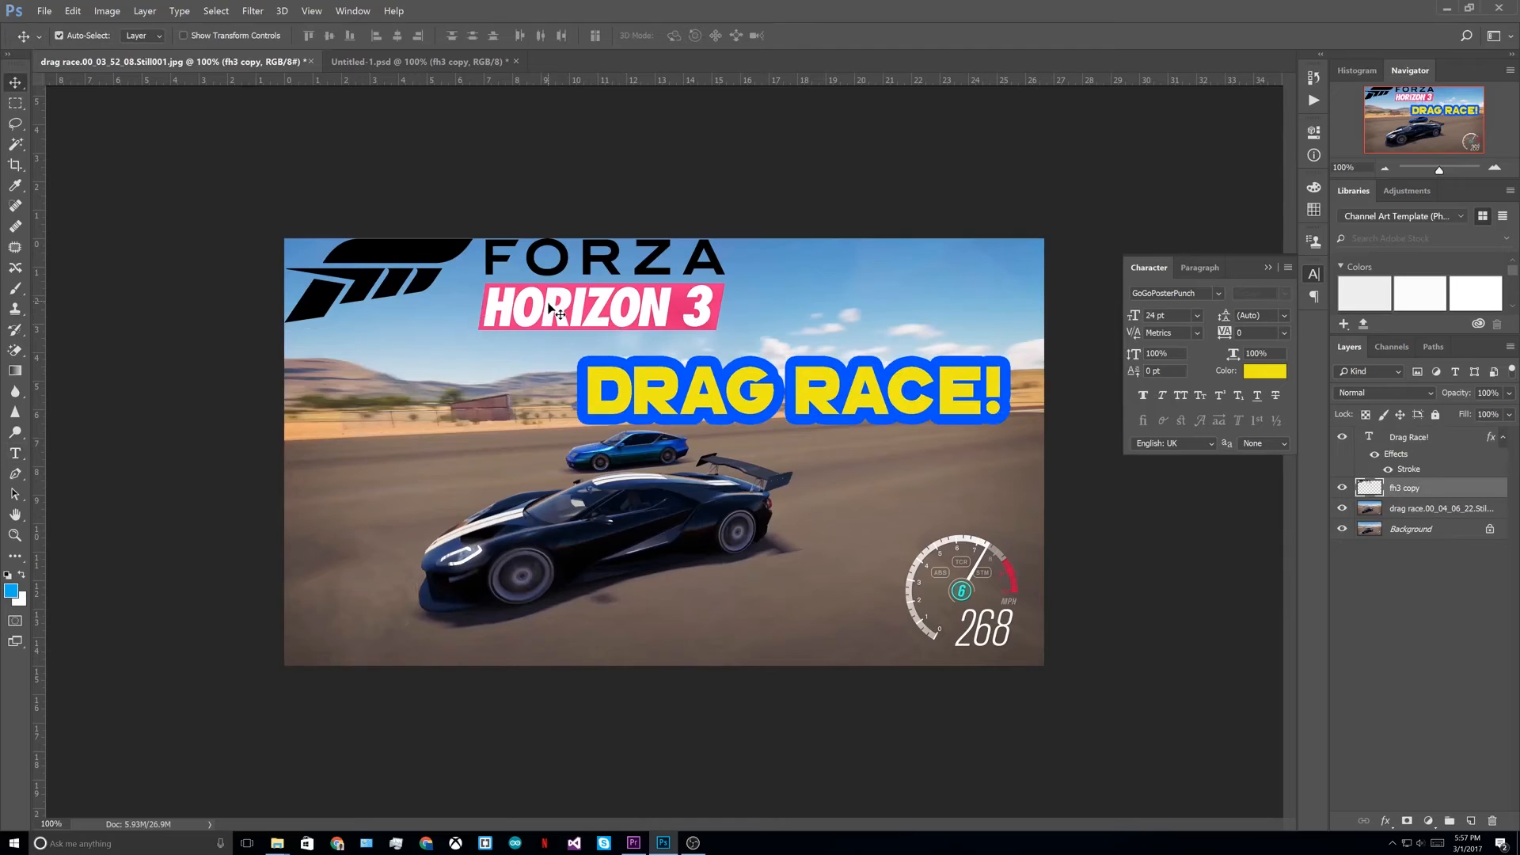
pyautogui.moveTo(549, 306); pyautogui.dragTo(560, 319)
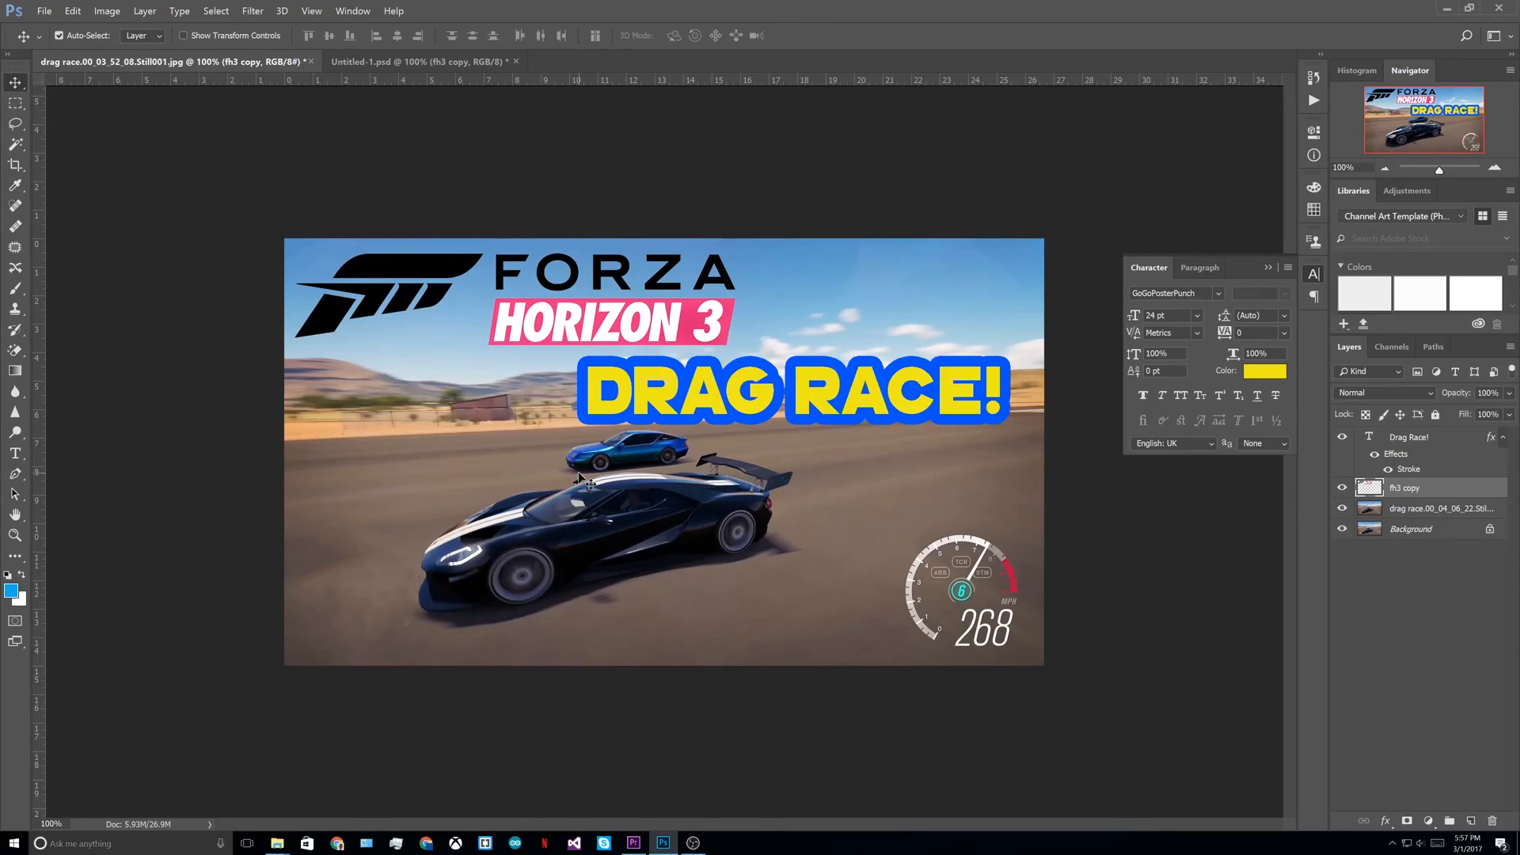
pyautogui.hotkey('alt', 'Tab')
pyautogui.hotkey('alt', 'Tab')
pyautogui.hotkey('alt', 'Tab')
pyautogui.hotkey('alt', 'Tab')
pyautogui.hotkey('alt', 'Tab')
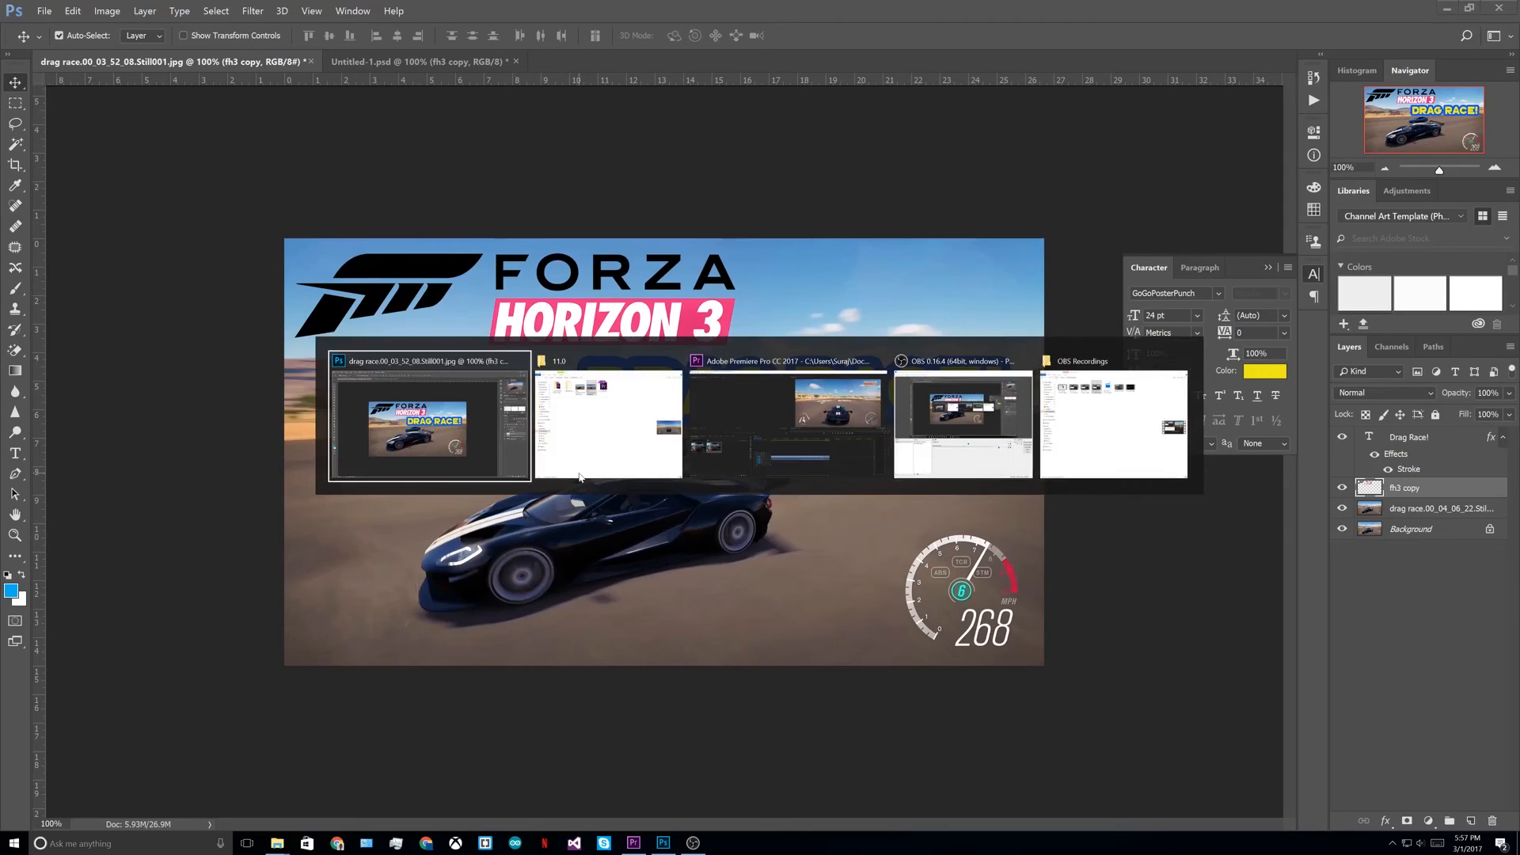